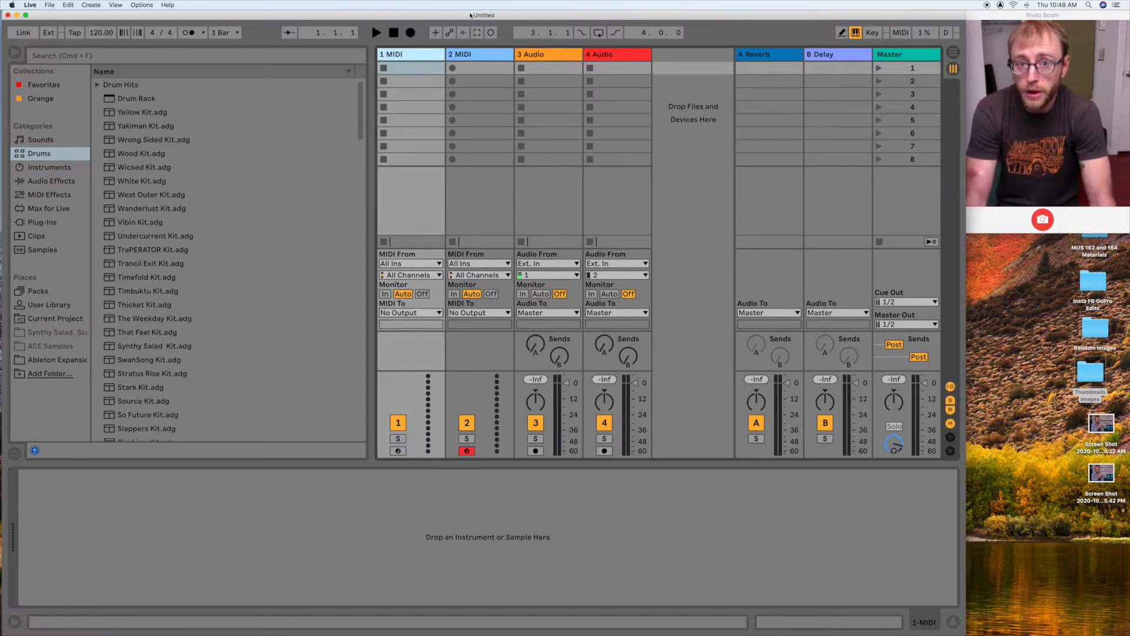
Step: Narrow the browser around the drum presets and preview the Wicked and West Outer kits
click(39, 154)
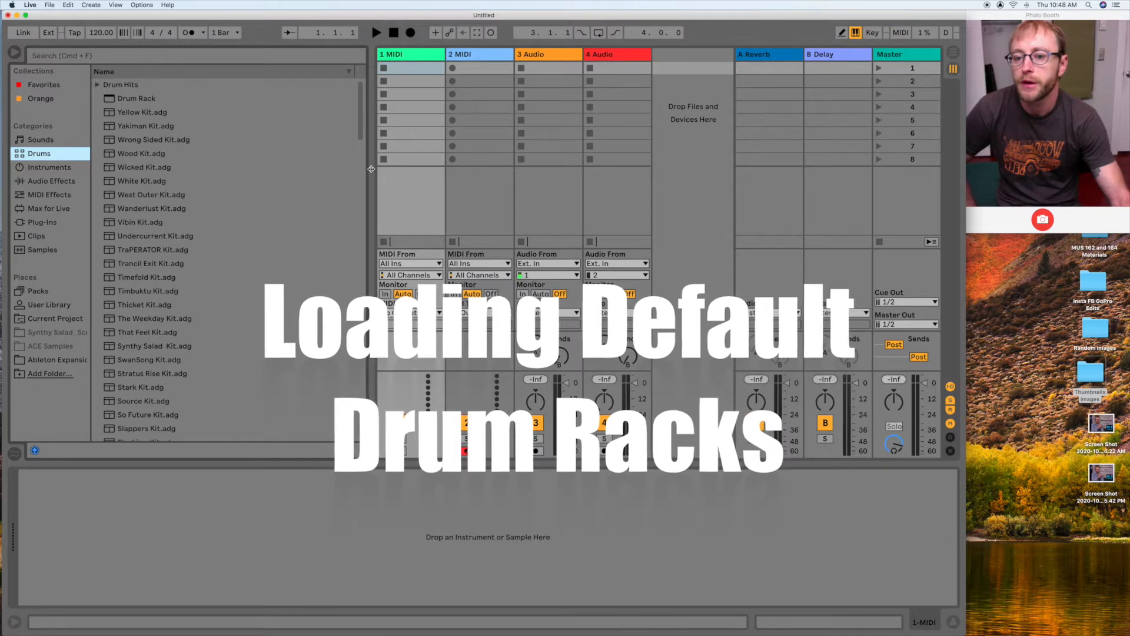
drag(372, 172, 285, 174)
scroll(169, 178, down, 15)
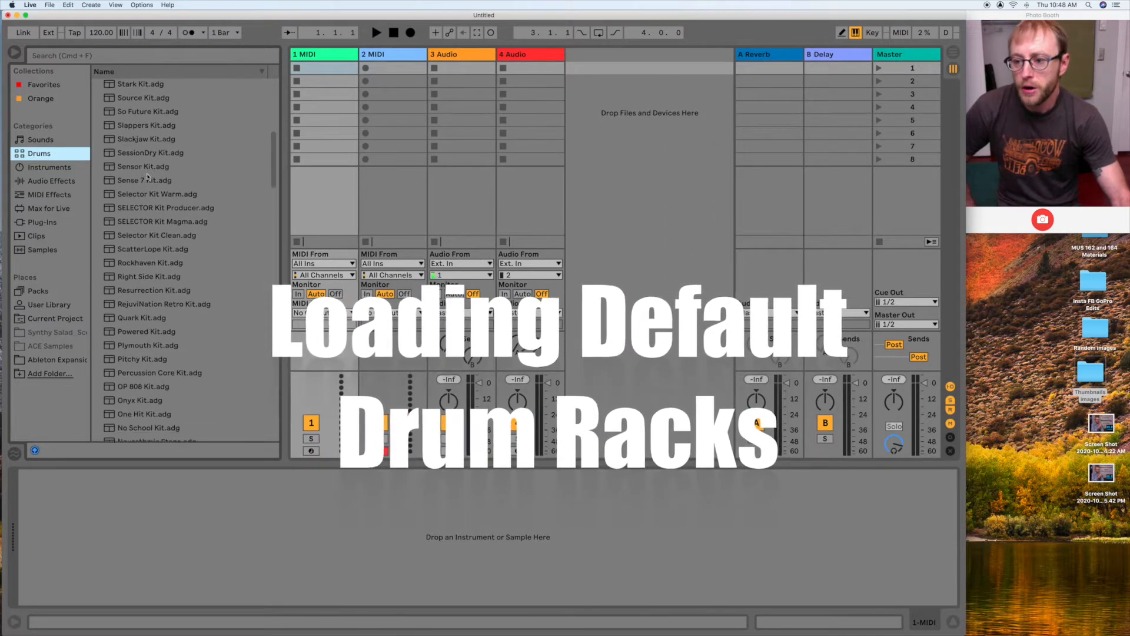
scroll(151, 175, up, 15)
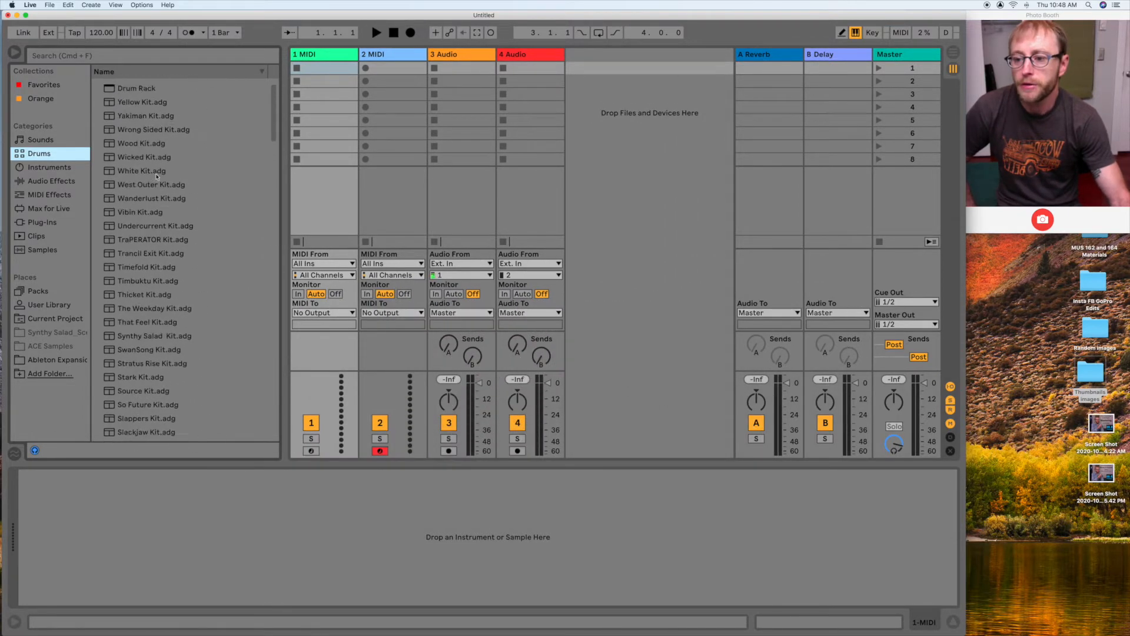
click(143, 171)
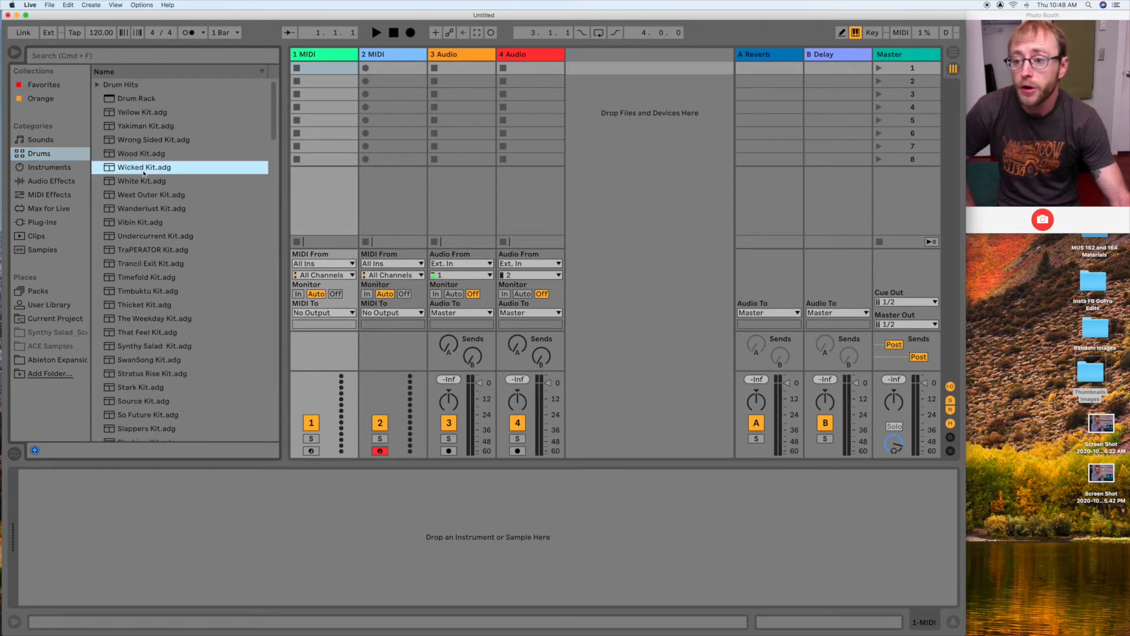
click(151, 195)
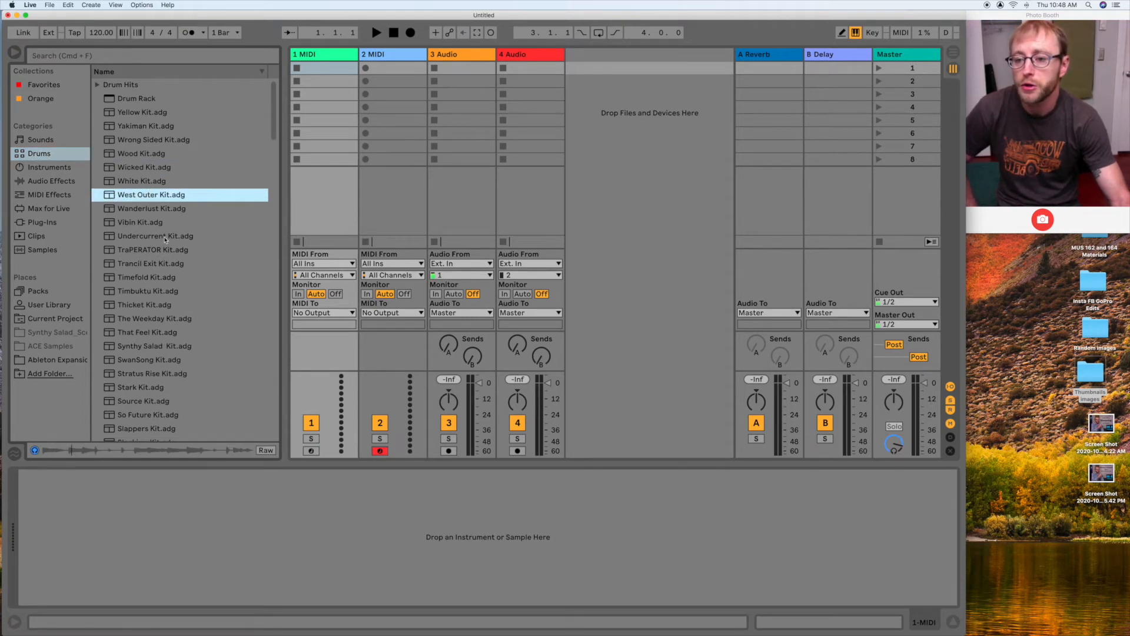
Step: Load TraPERATOR Kit.adg onto the 1 MIDI track and arm the track for recording
click(158, 254)
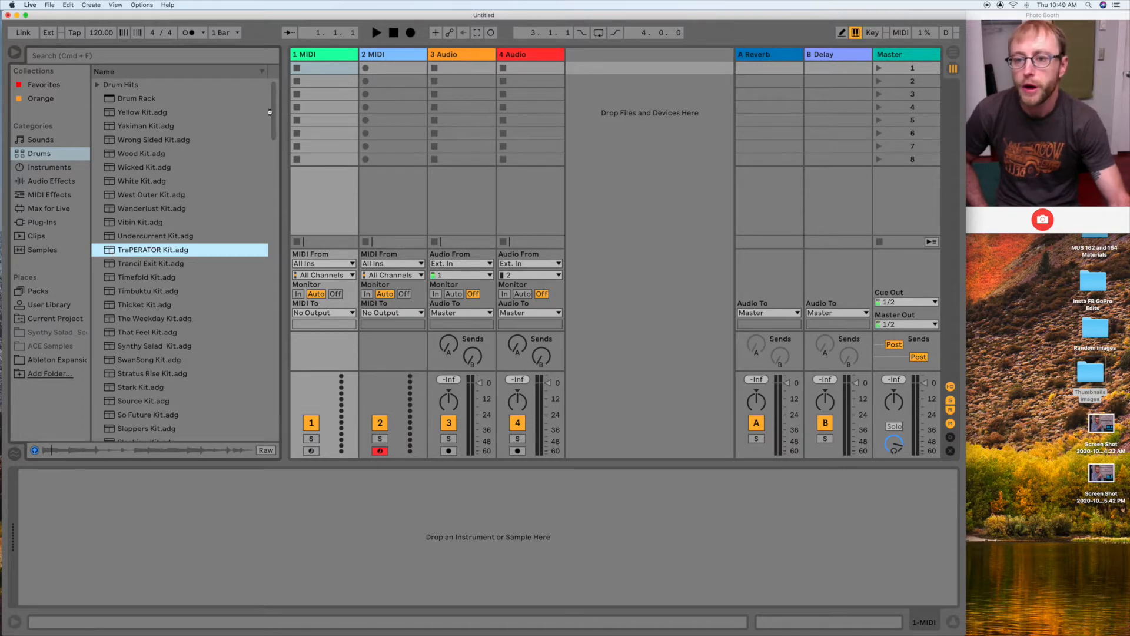
drag(176, 250, 312, 55)
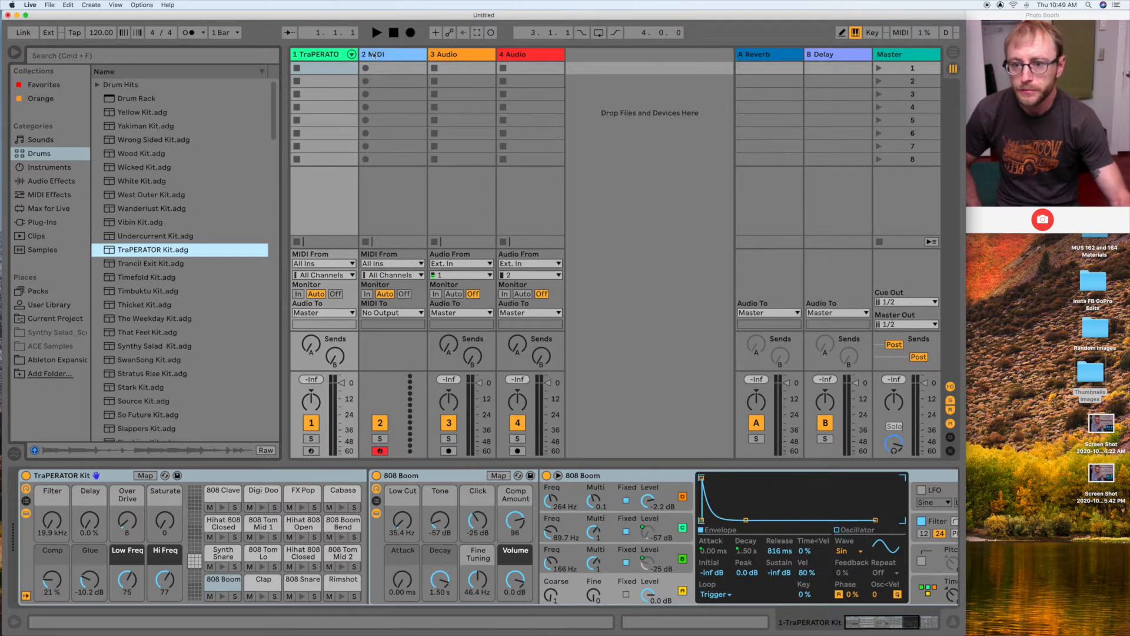
click(311, 450)
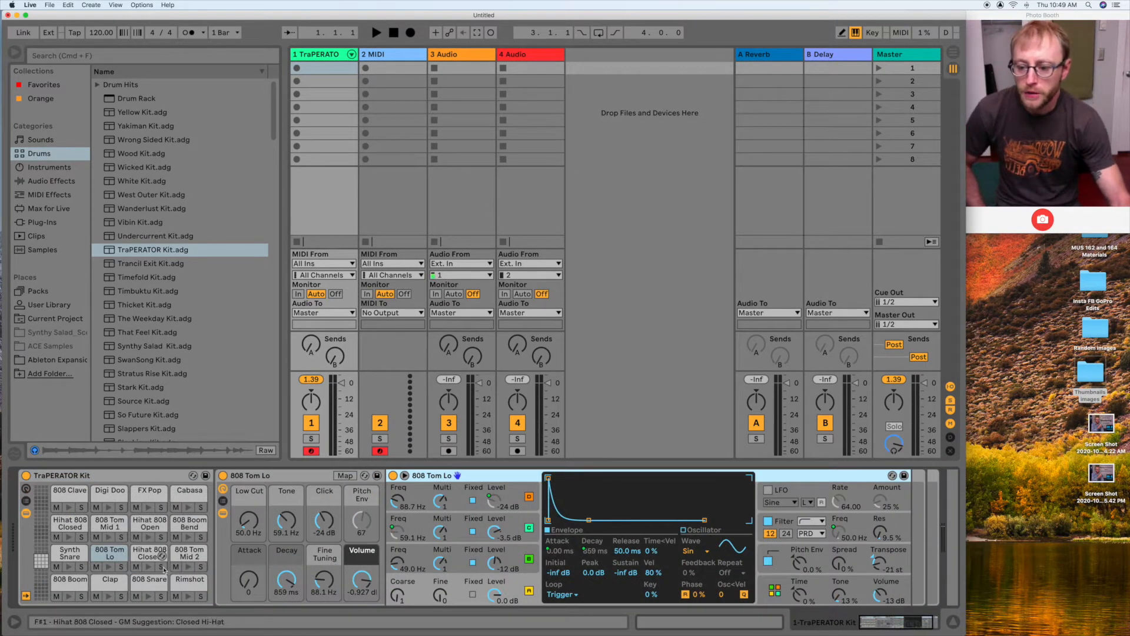
Step: Replace the kit on track 1 with an empty Drum Rack
click(117, 98)
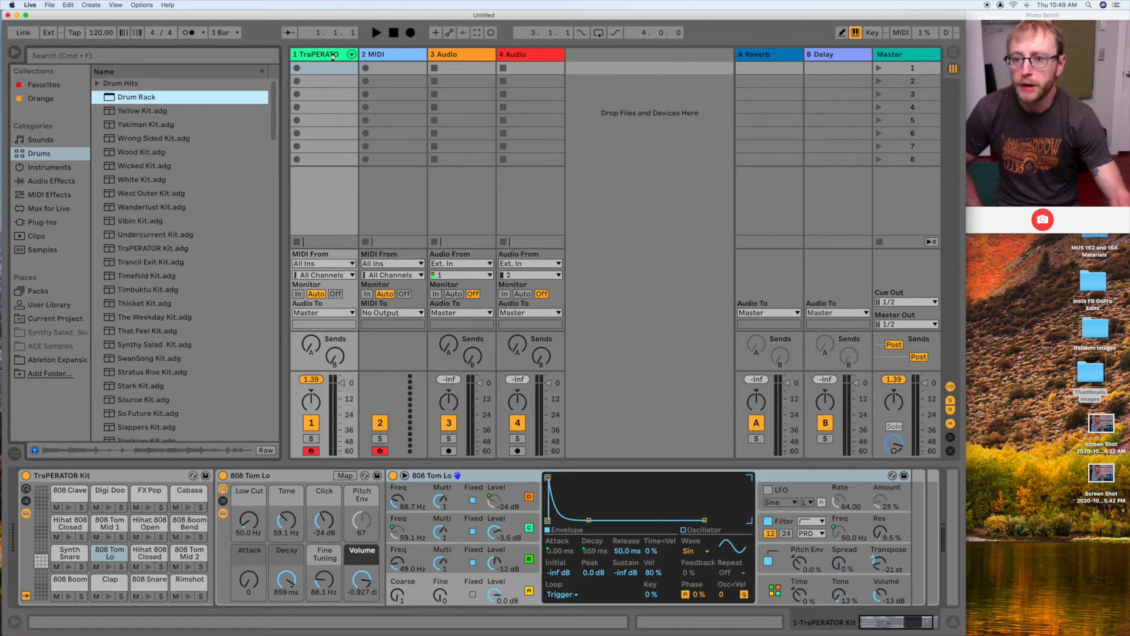
drag(333, 57, 333, 56)
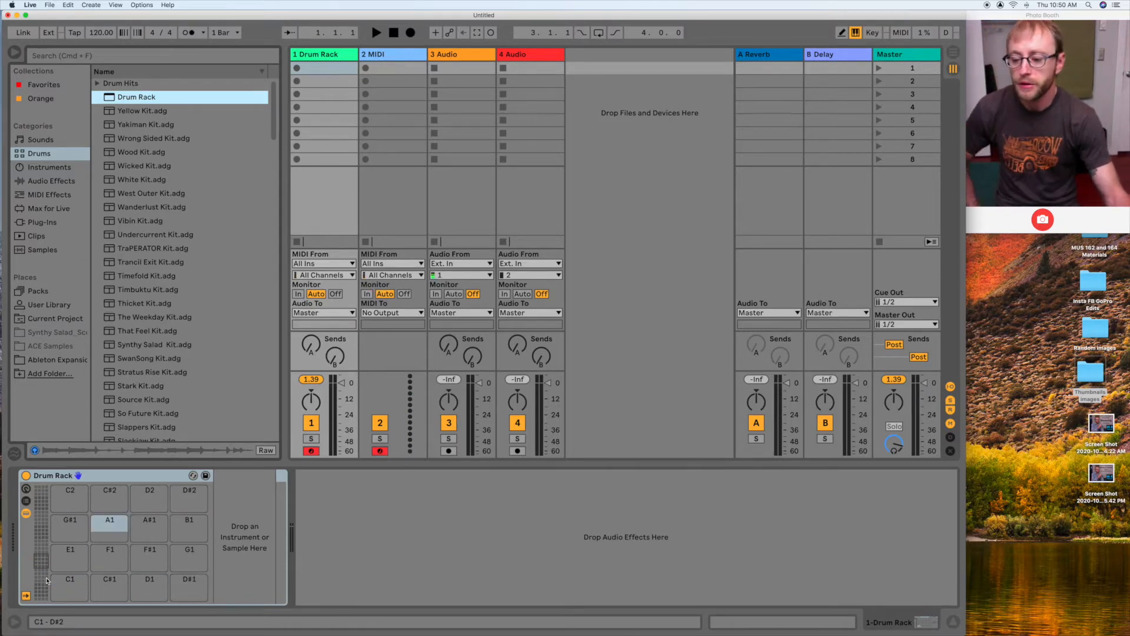
Step: Examine the empty Drum Rack's chain list and device view by showing and hiding each
click(25, 501)
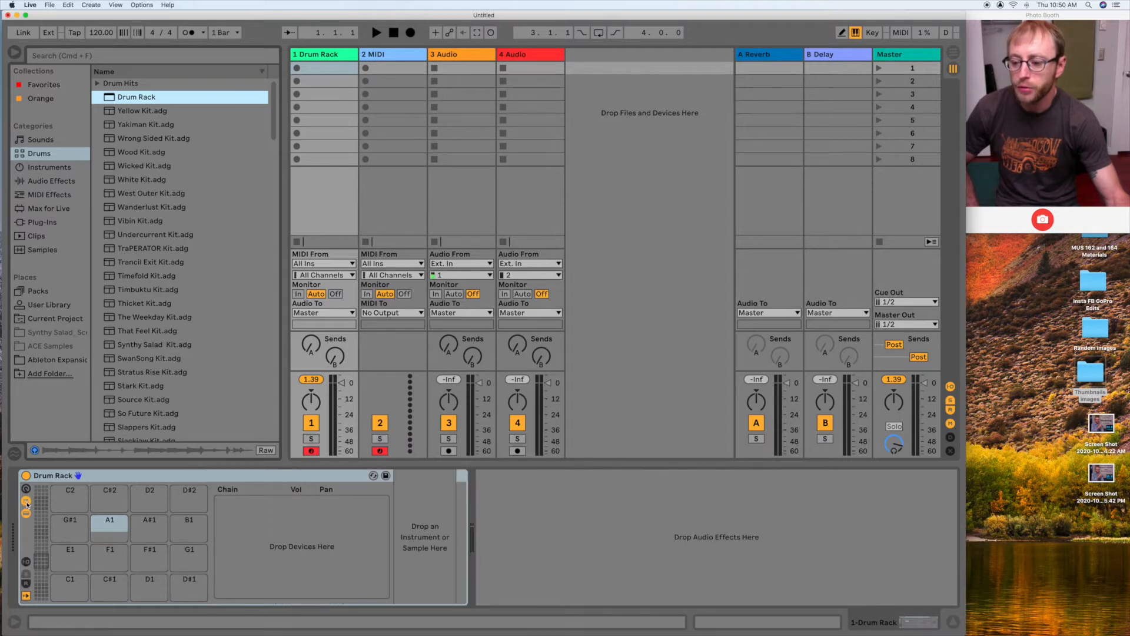
click(26, 502)
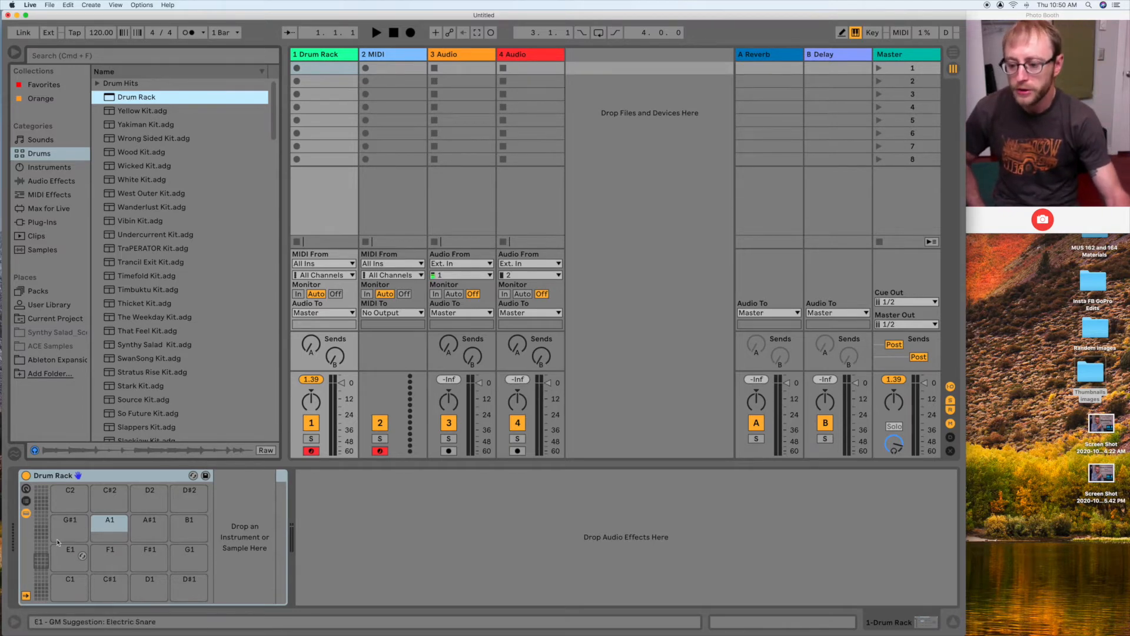
click(26, 515)
click(25, 514)
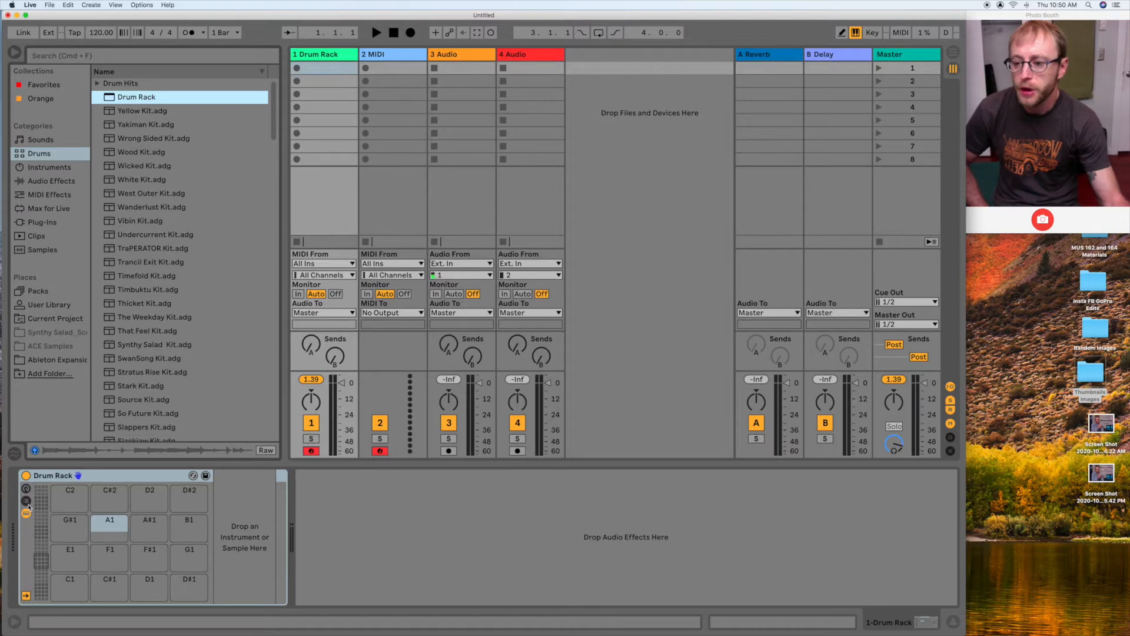
Step: Search the sample library for "kick"
click(31, 255)
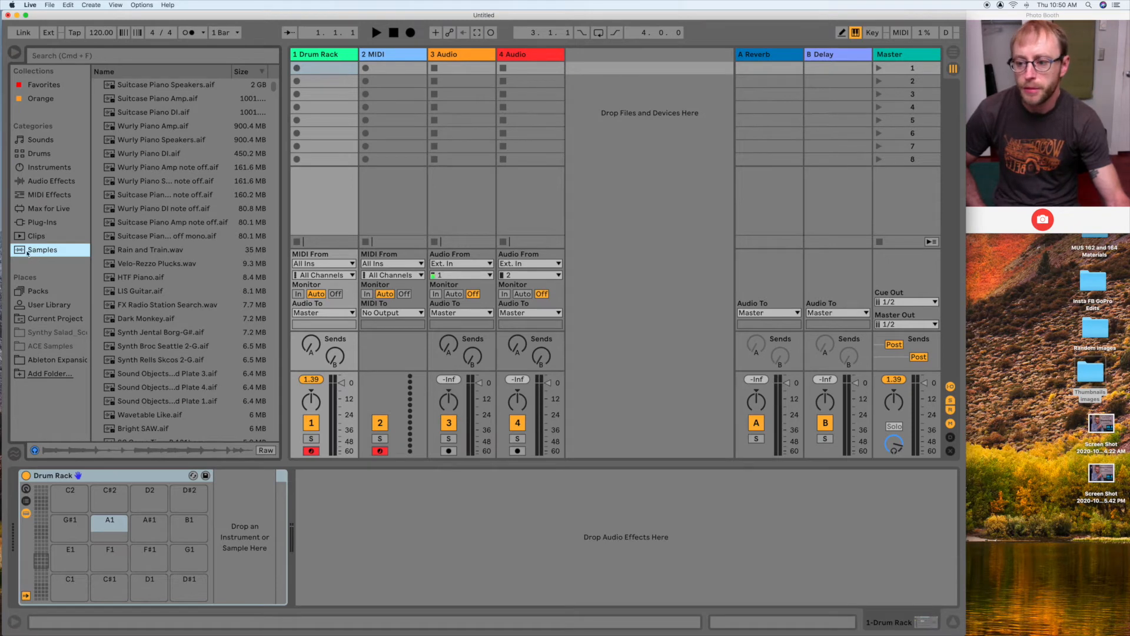
scroll(137, 129, down, 15)
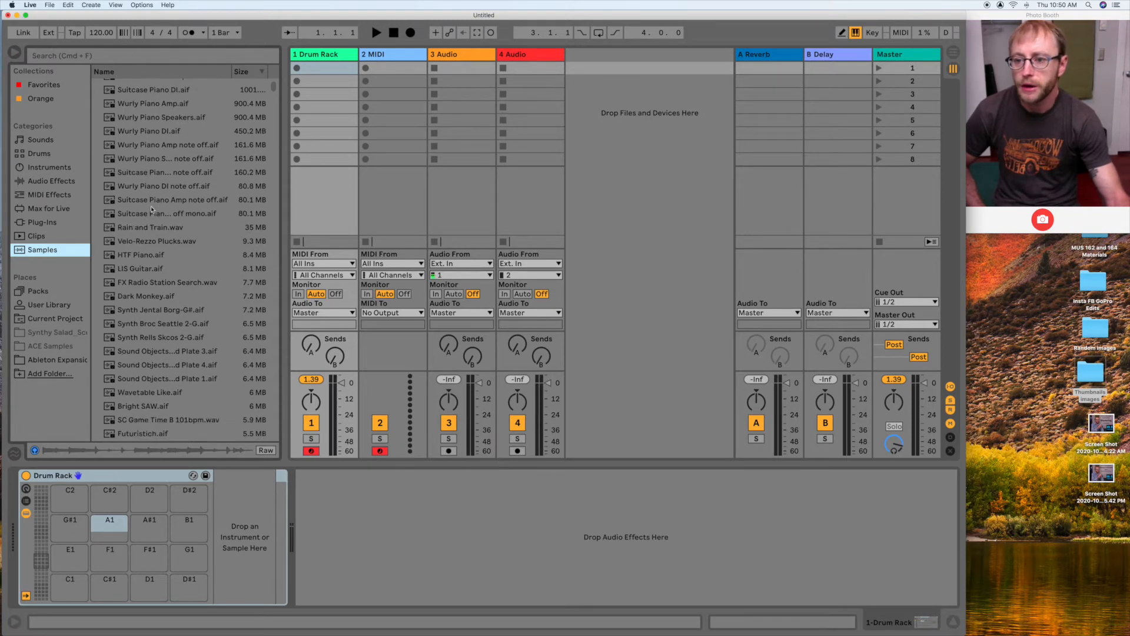
click(107, 59)
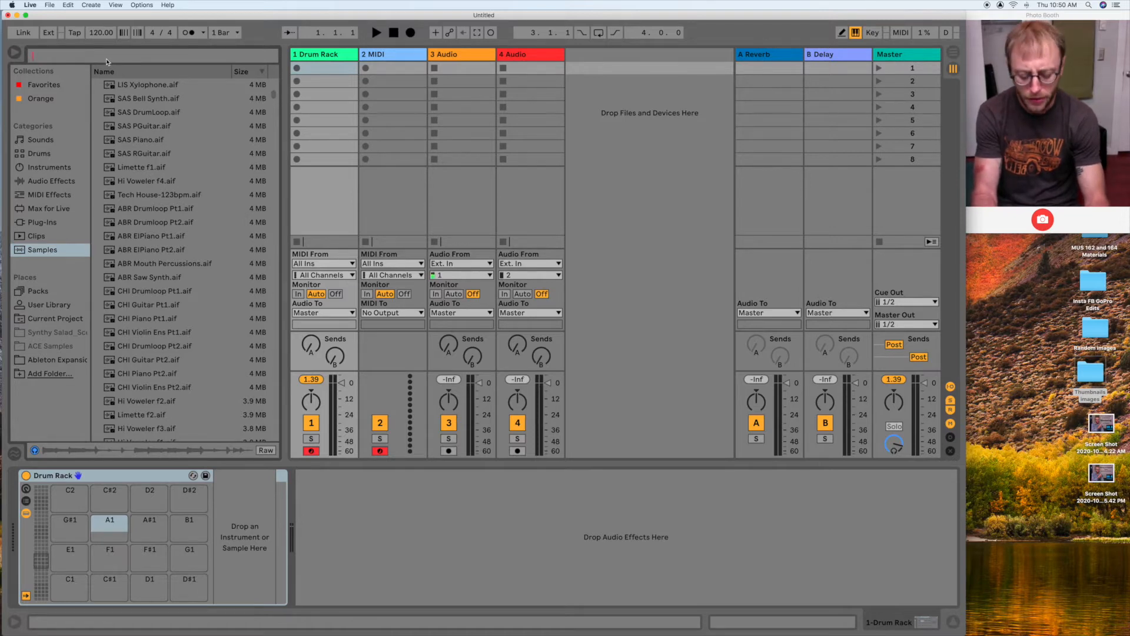
text(kick)
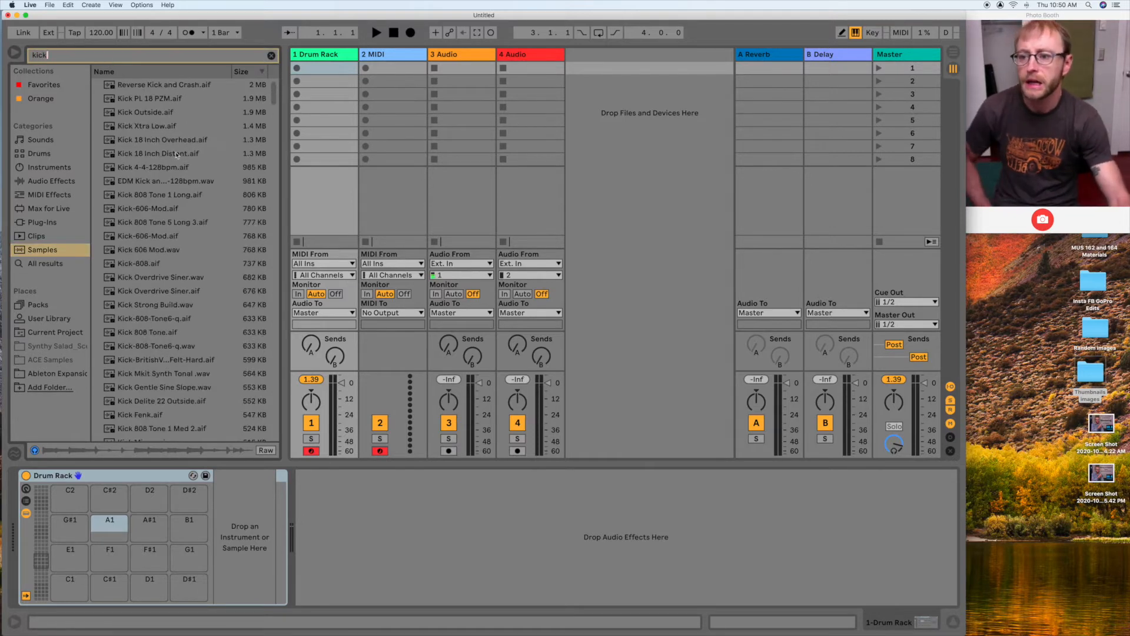
Step: Audition several kick samples and assign Kick Skin Loose.aif to the Drum Rack's C1 pad
click(148, 184)
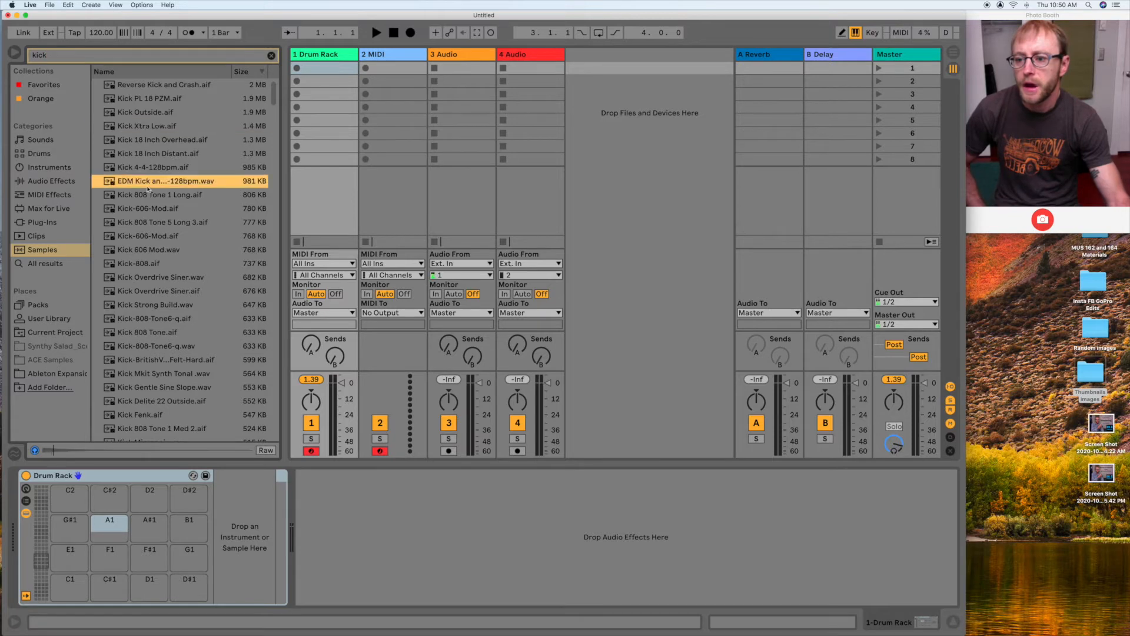
click(162, 236)
click(169, 292)
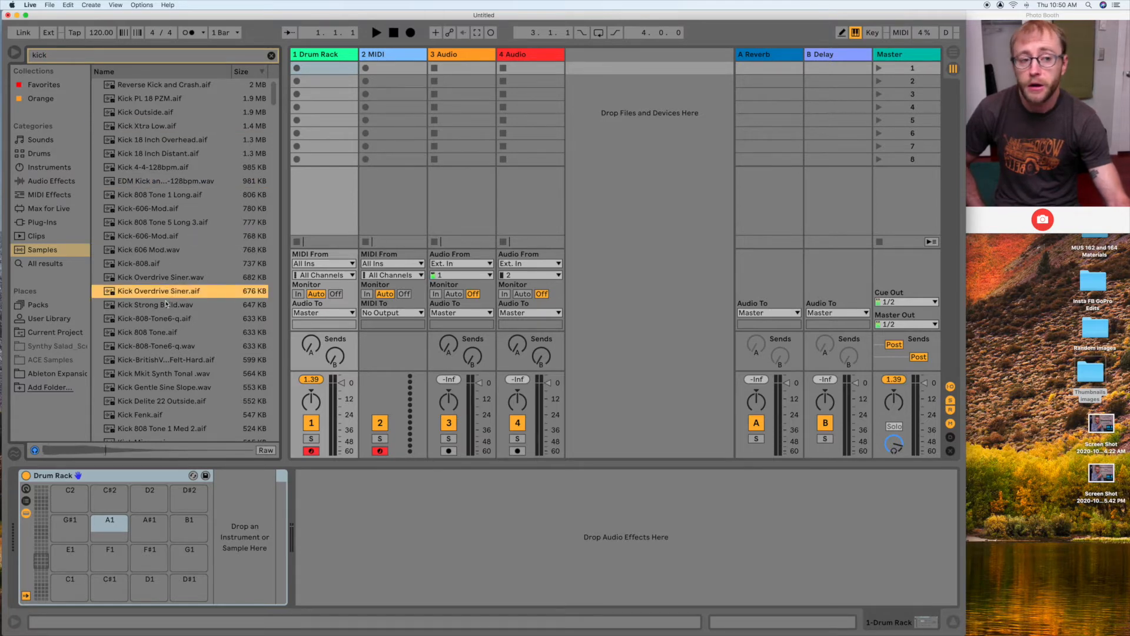
scroll(166, 301, down, 5)
click(166, 302)
scroll(166, 301, down, 5)
click(166, 302)
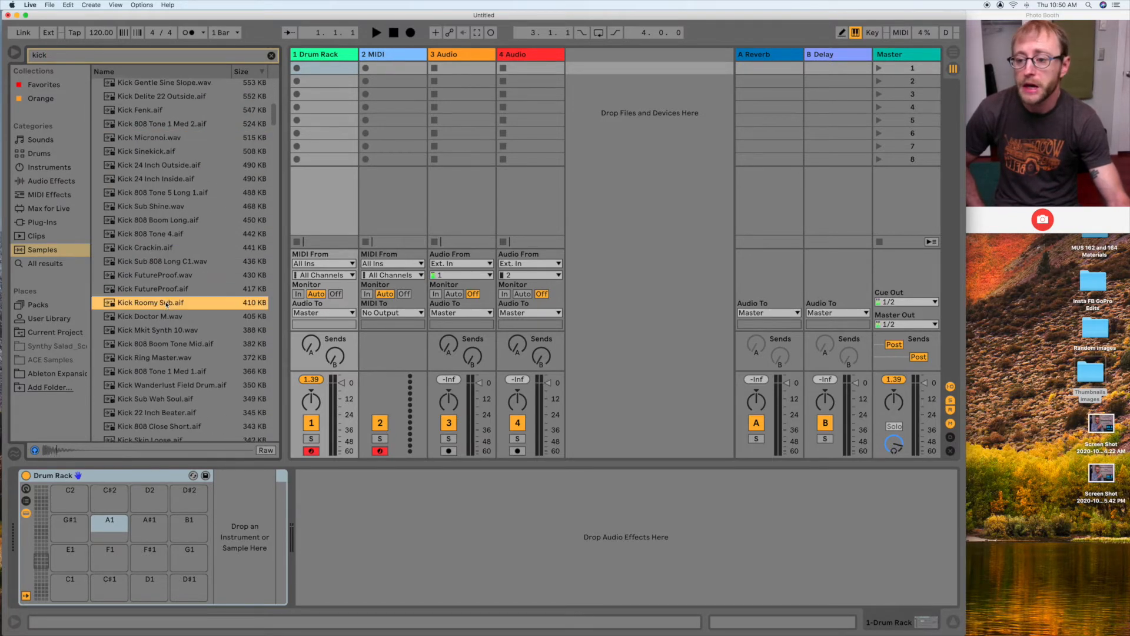
scroll(166, 304, down, 5)
click(166, 302)
click(168, 246)
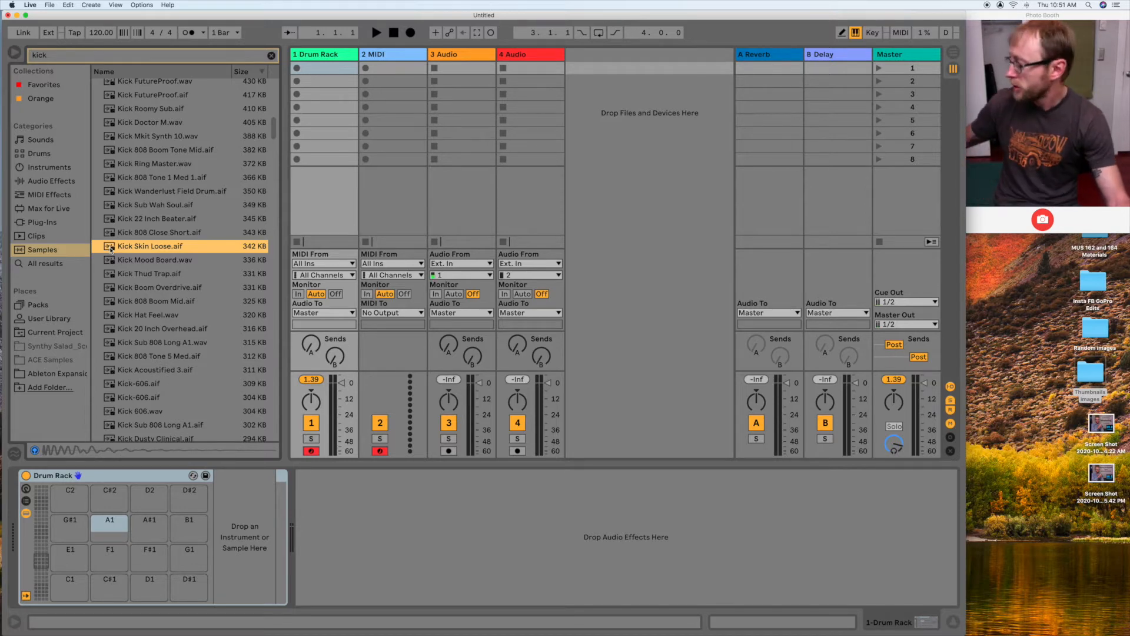
click(75, 594)
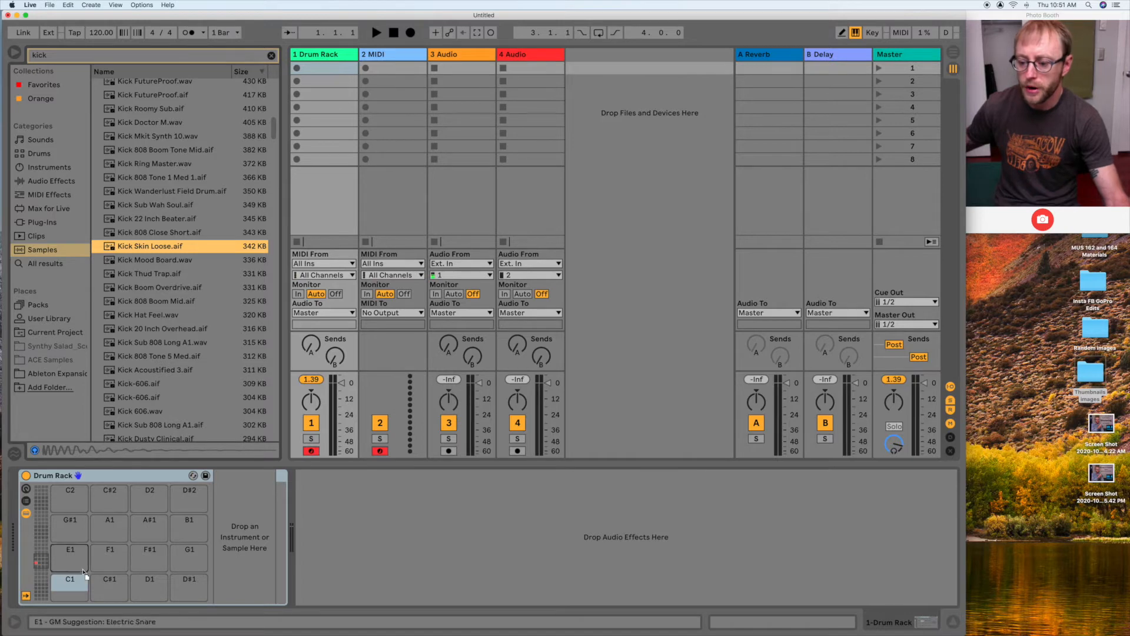
drag(74, 596, 71, 594)
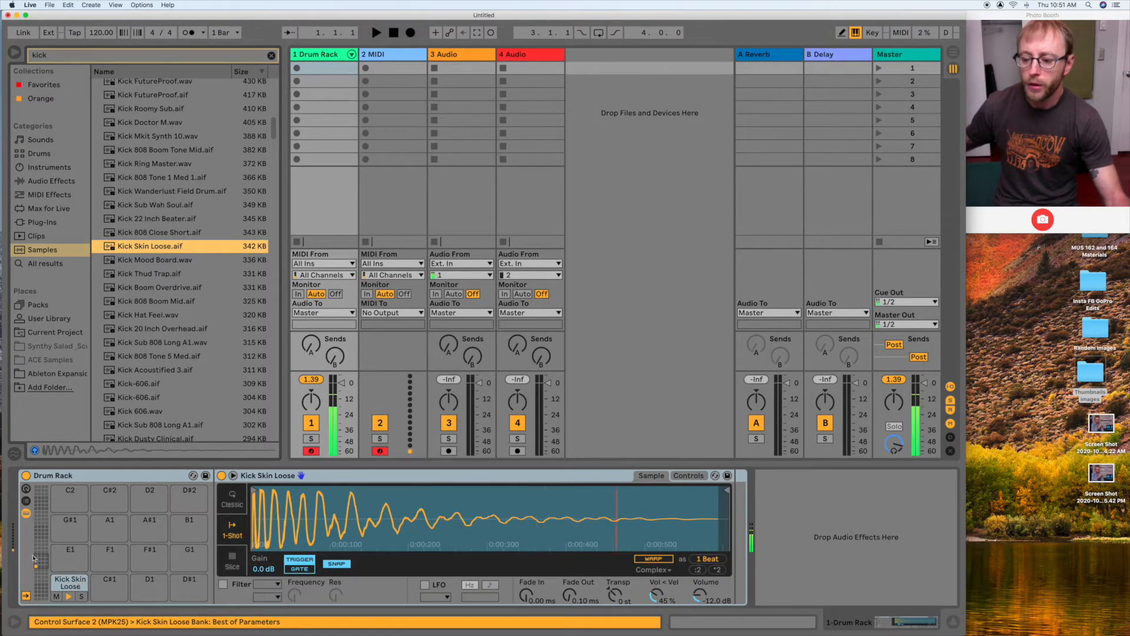
click(25, 514)
click(26, 514)
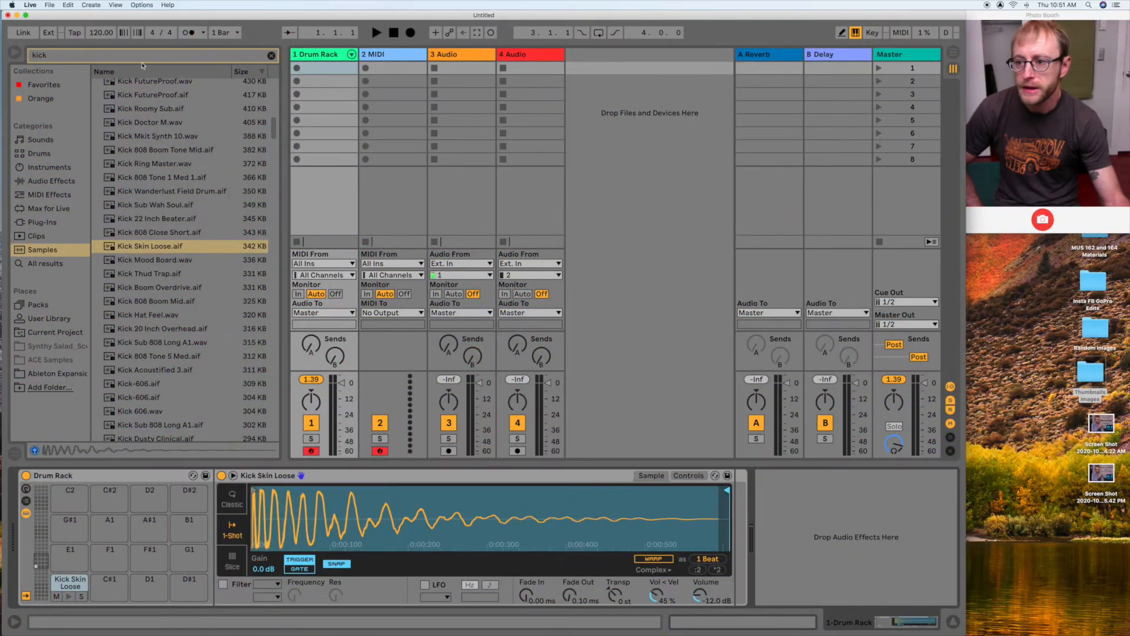
Step: Replace the sample search term with "sna" to find snare samples
key(BackSpace)
key(BackSpace)
key(BackSpace)
key(BackSpace)
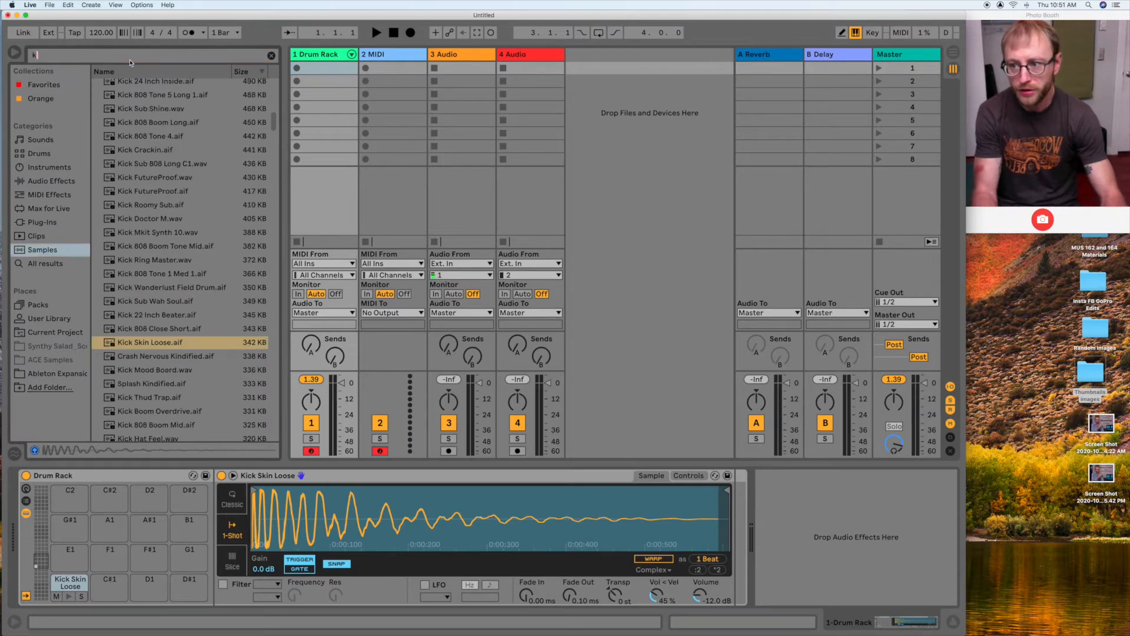
text(sn)
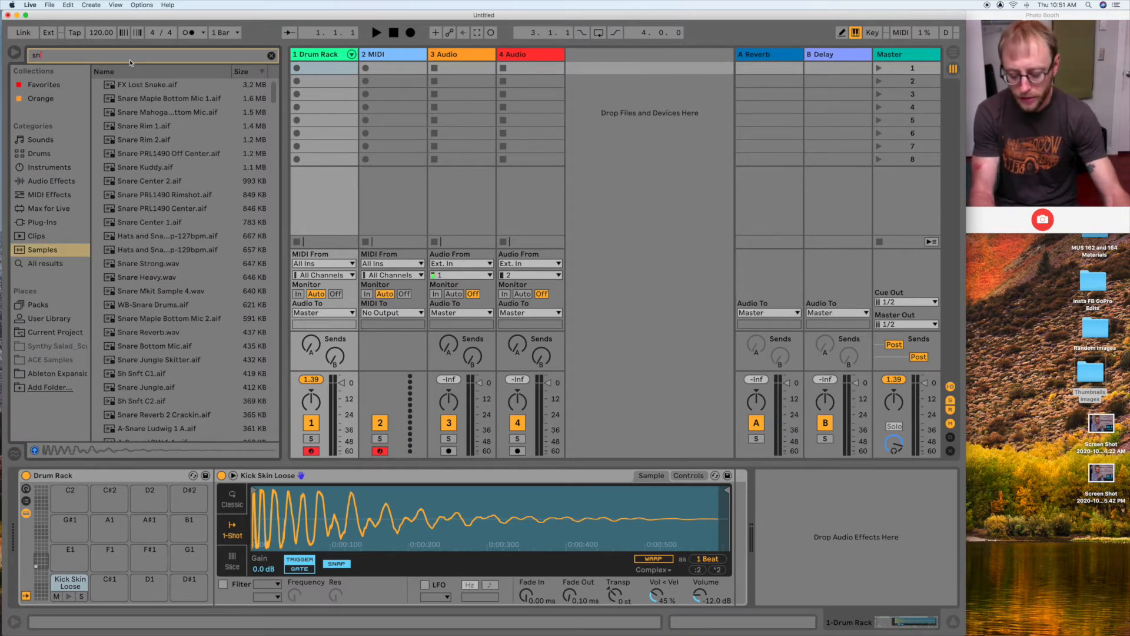
text(a)
Step: Audition several snare samples and assign Snare PRL1490 Center.aif to the Drum Rack's D1 pad
click(141, 112)
click(165, 208)
click(169, 183)
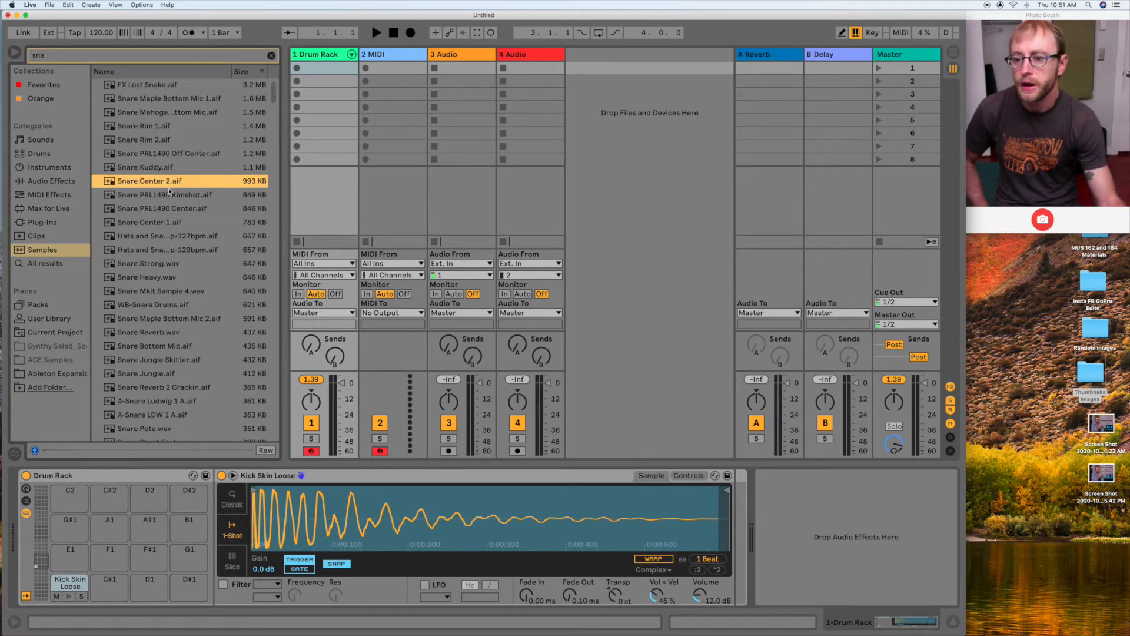
click(175, 249)
click(112, 211)
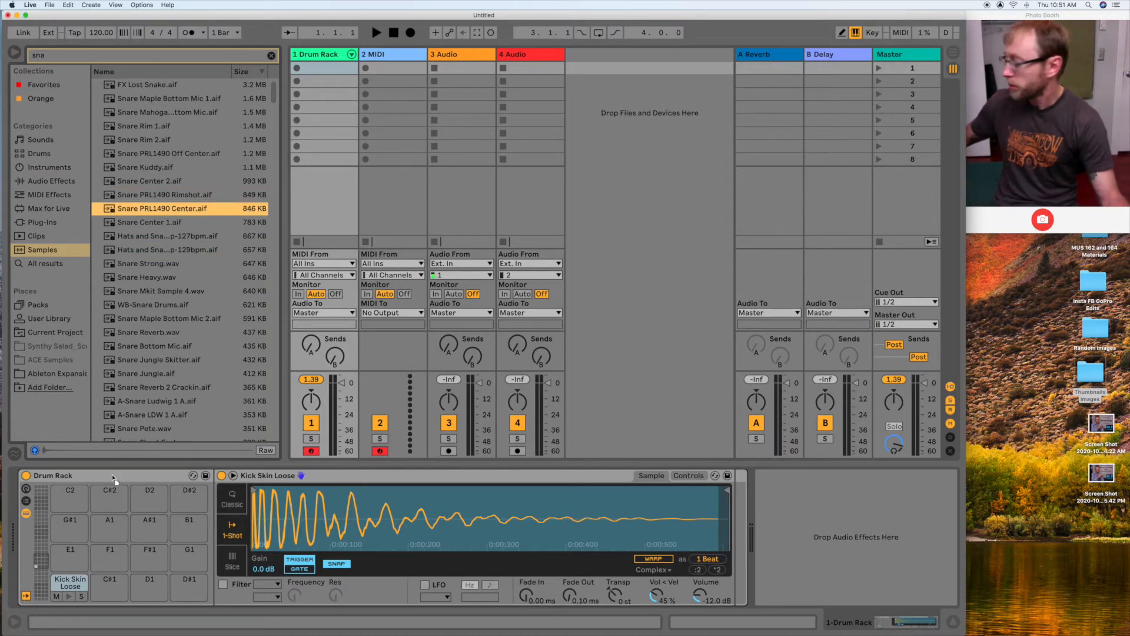
click(141, 598)
drag(138, 603, 149, 591)
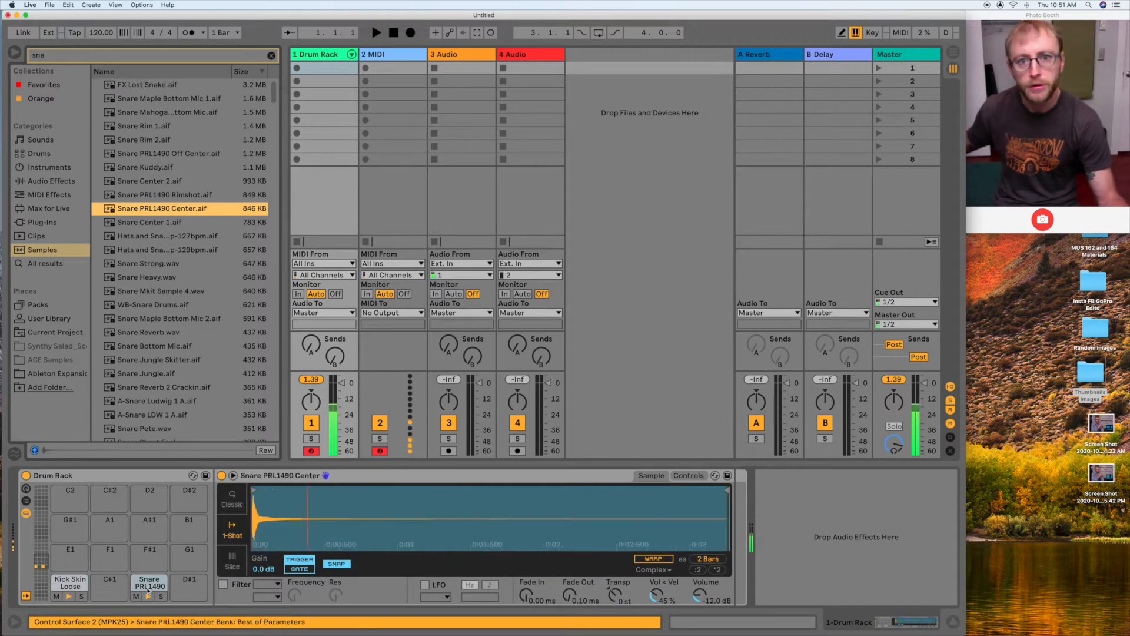
Step: Search the samples for "hi hat" and assign the 139 KB A-HiHat 1 Half Open A.aif to the Drum Rack's E1 pad
key(super+f)
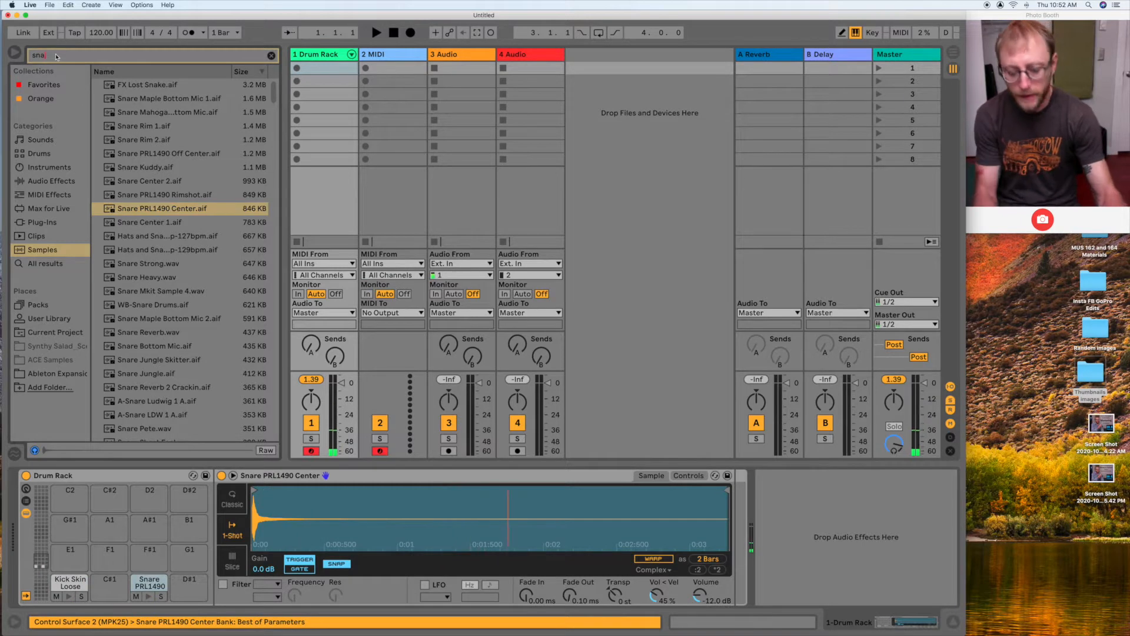
text(hi hat)
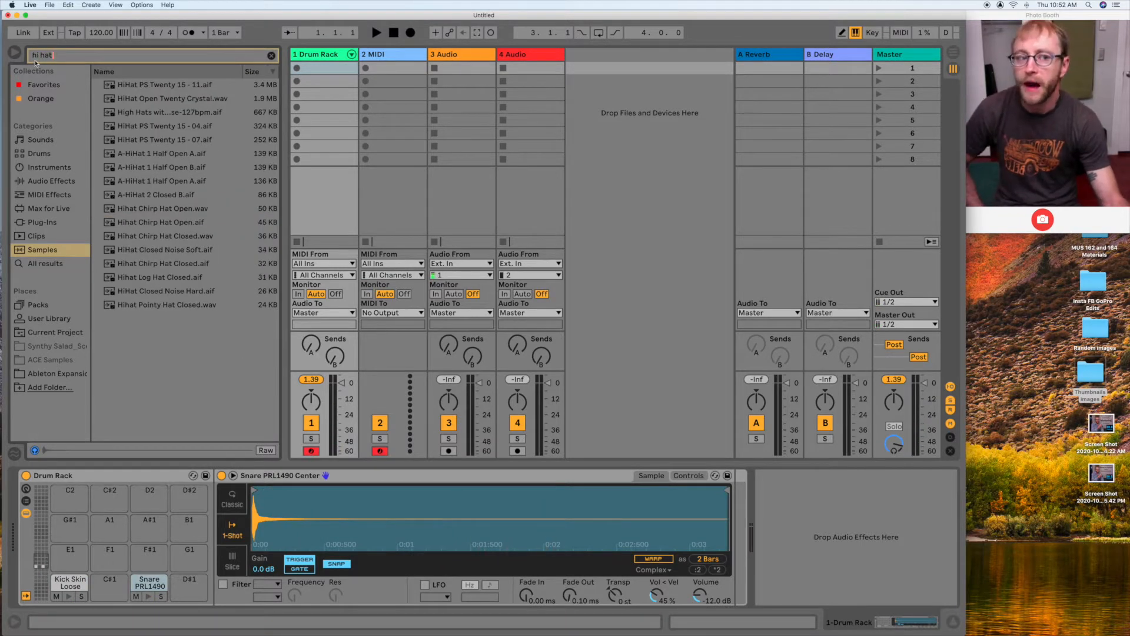
click(159, 182)
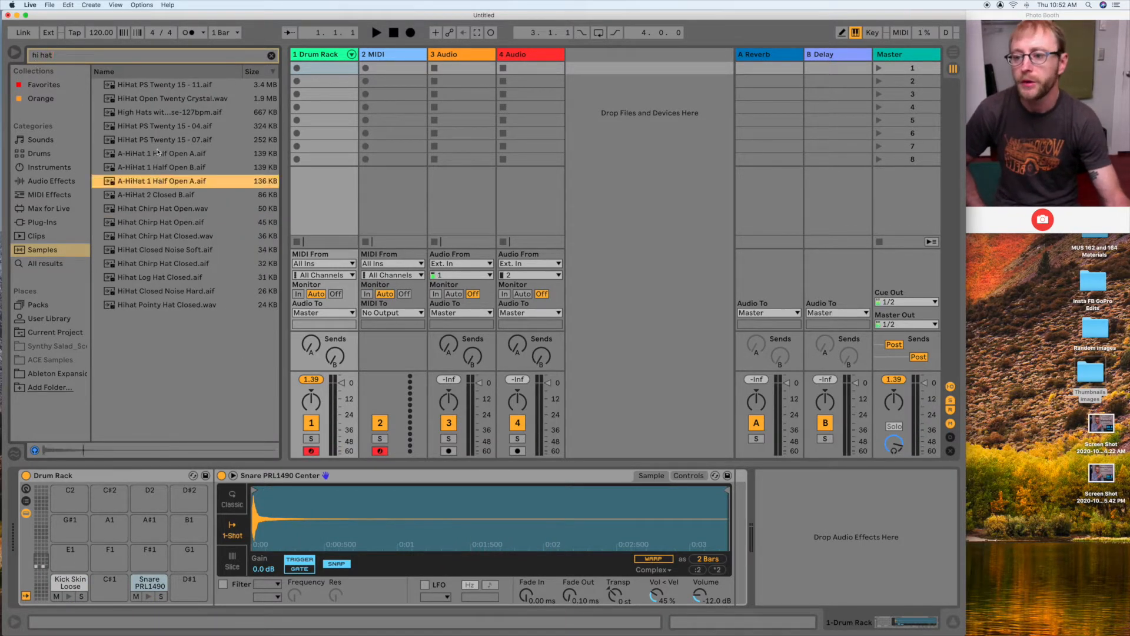
click(159, 153)
click(158, 169)
click(119, 155)
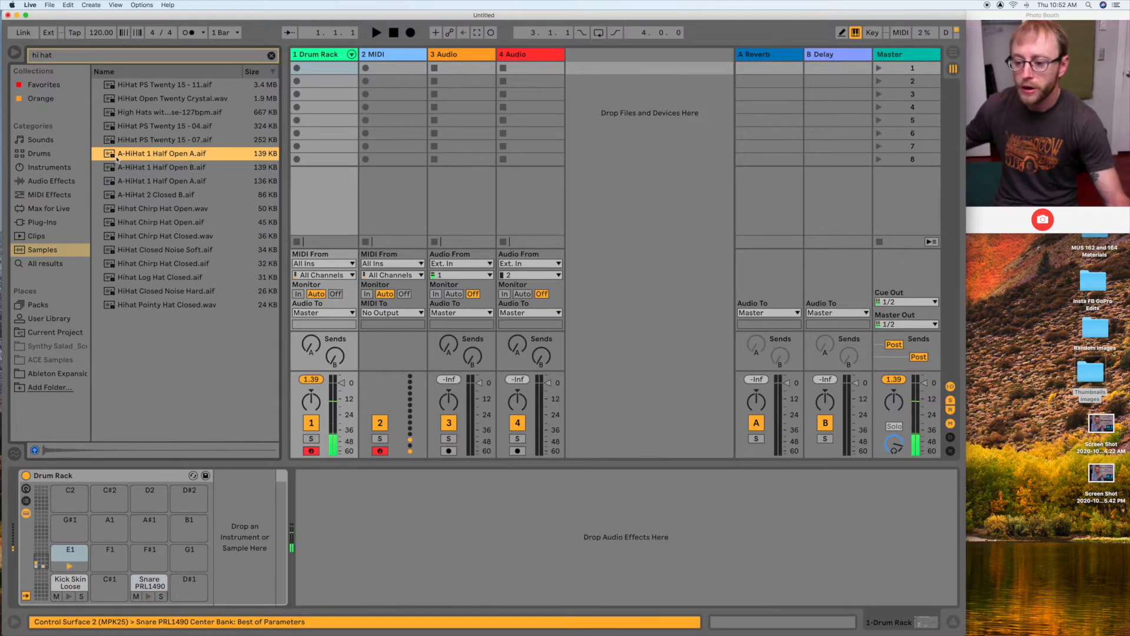
drag(117, 157, 65, 559)
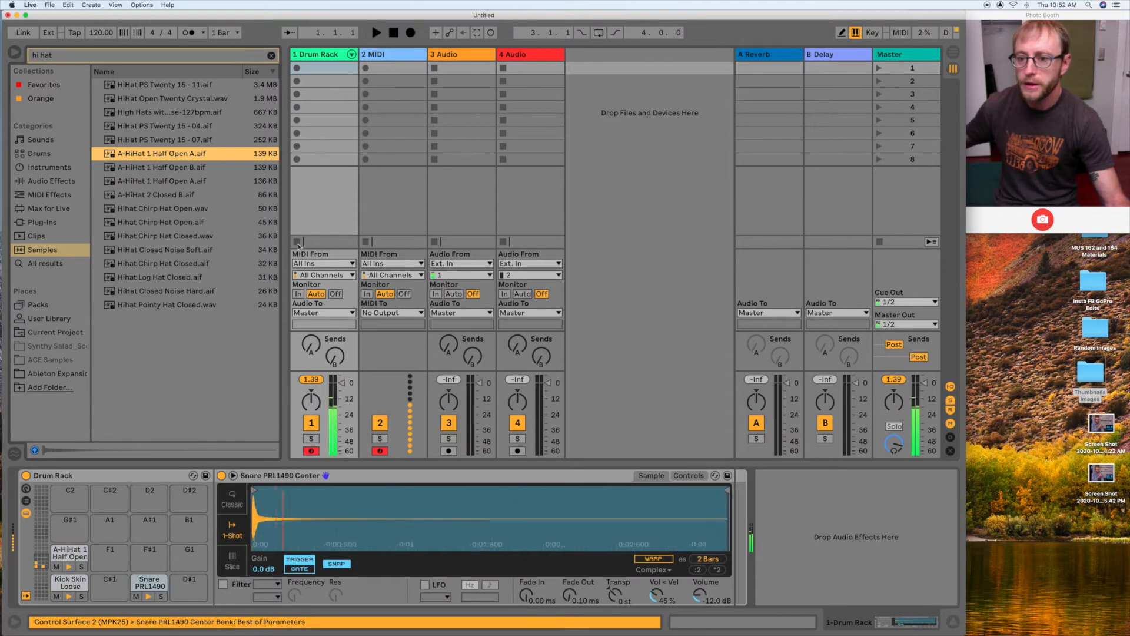
Step: Record a MIDI drum clip into the first clip slot of track 1
click(296, 69)
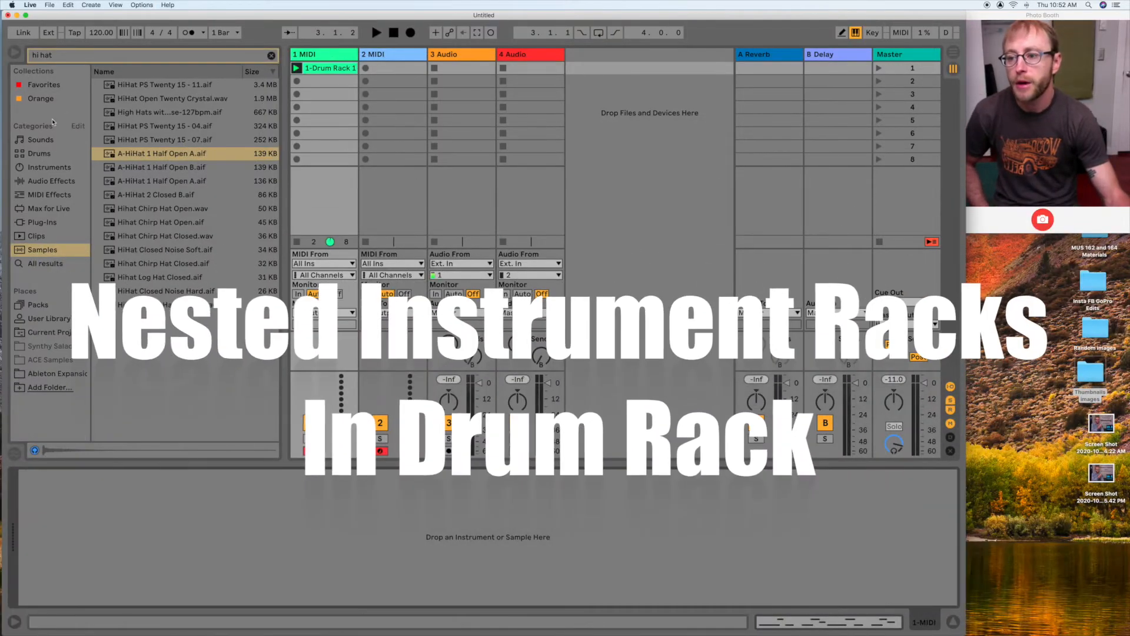
Step: Load an empty Drum Rack onto track 1 and delete the recorded drum clip from its first slot
click(40, 153)
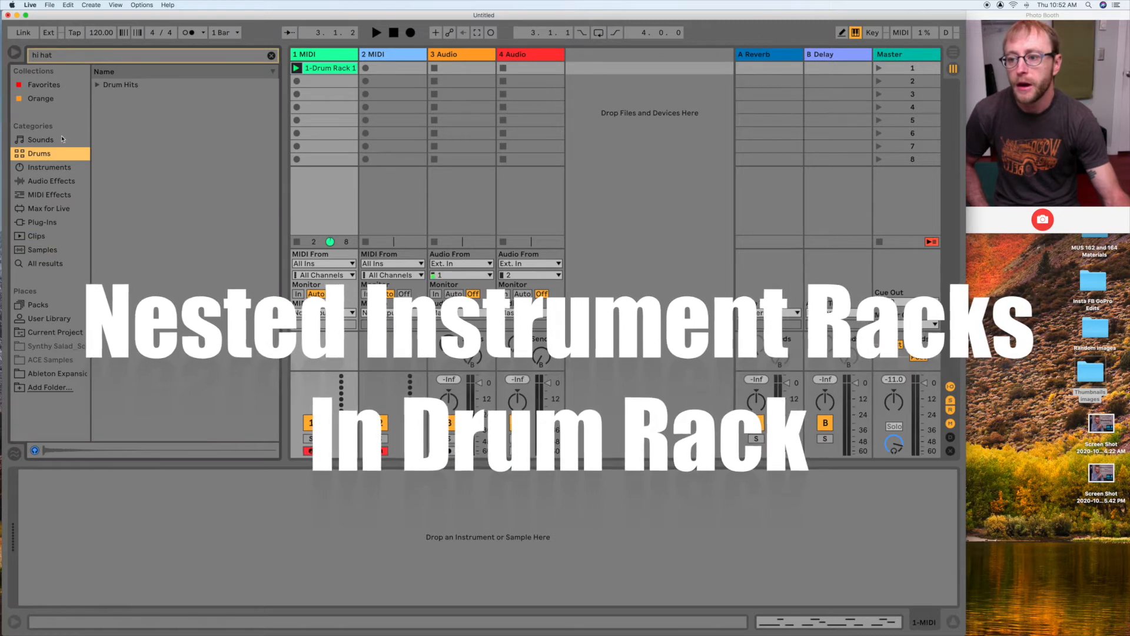
click(271, 56)
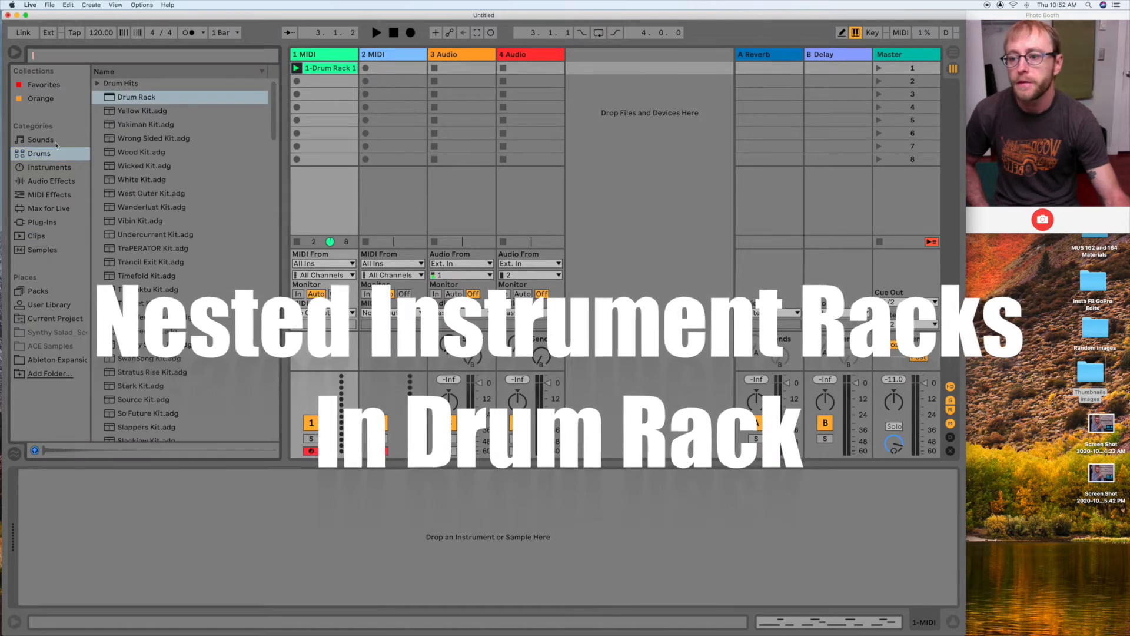
click(182, 99)
drag(323, 59, 323, 61)
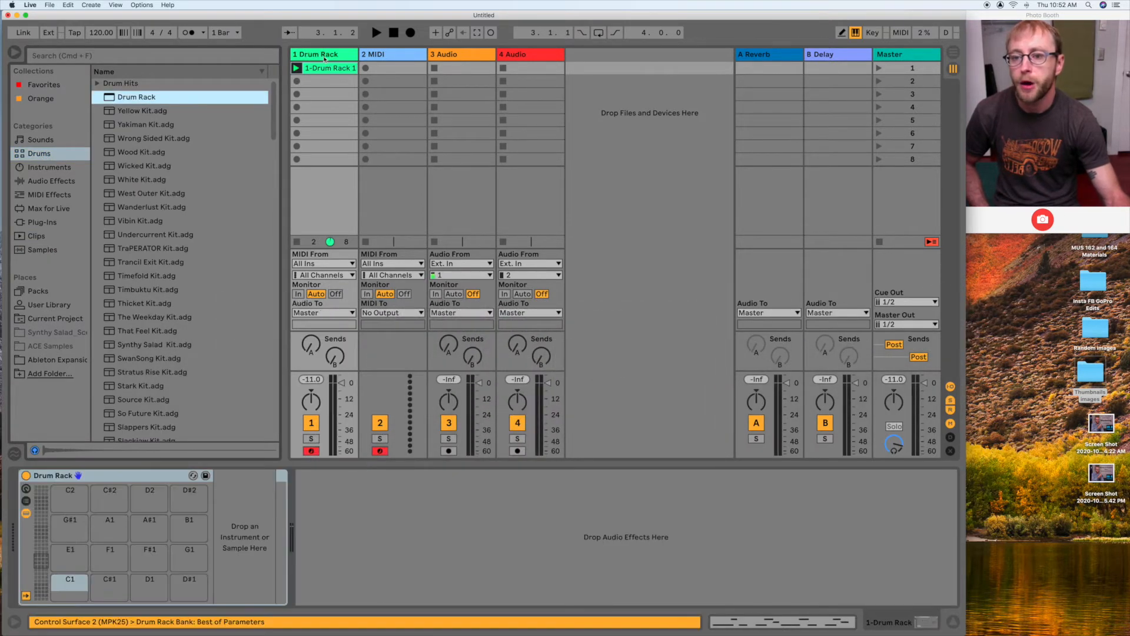
click(324, 70)
key(Delete)
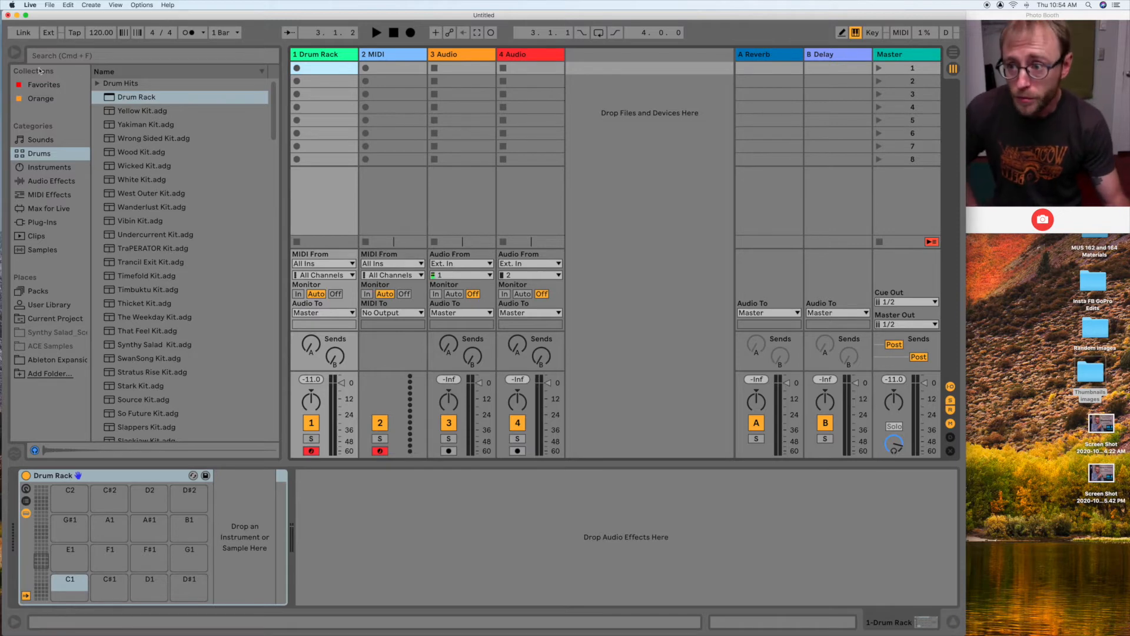
Step: Place an empty Instrument Rack on each of the Drum Rack's C1, D1 and E1 pads
click(65, 168)
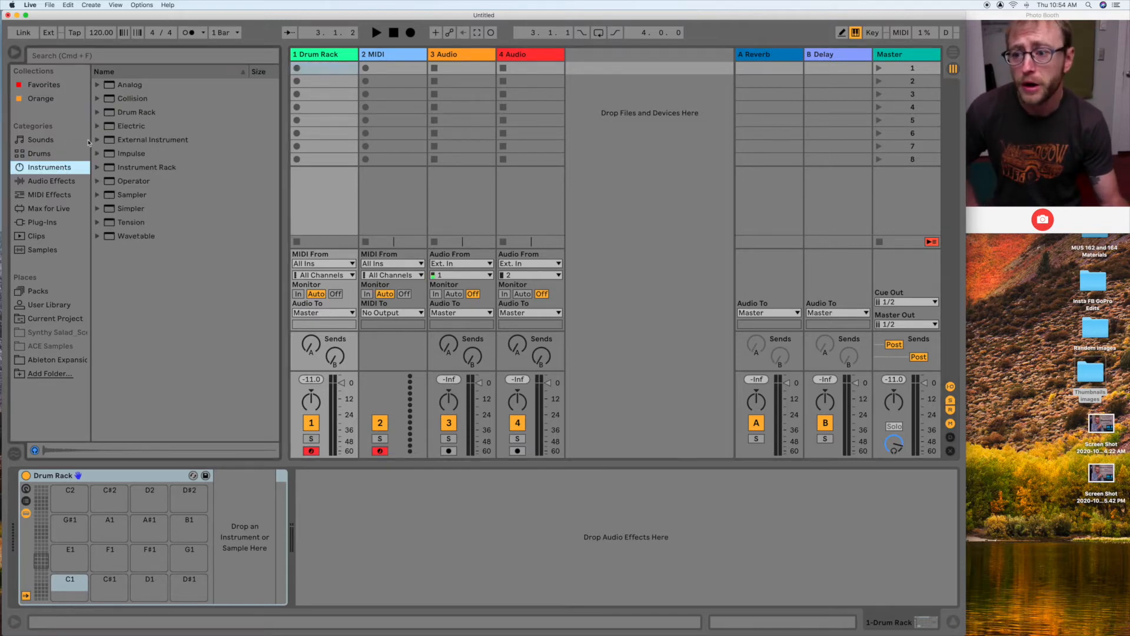
click(137, 168)
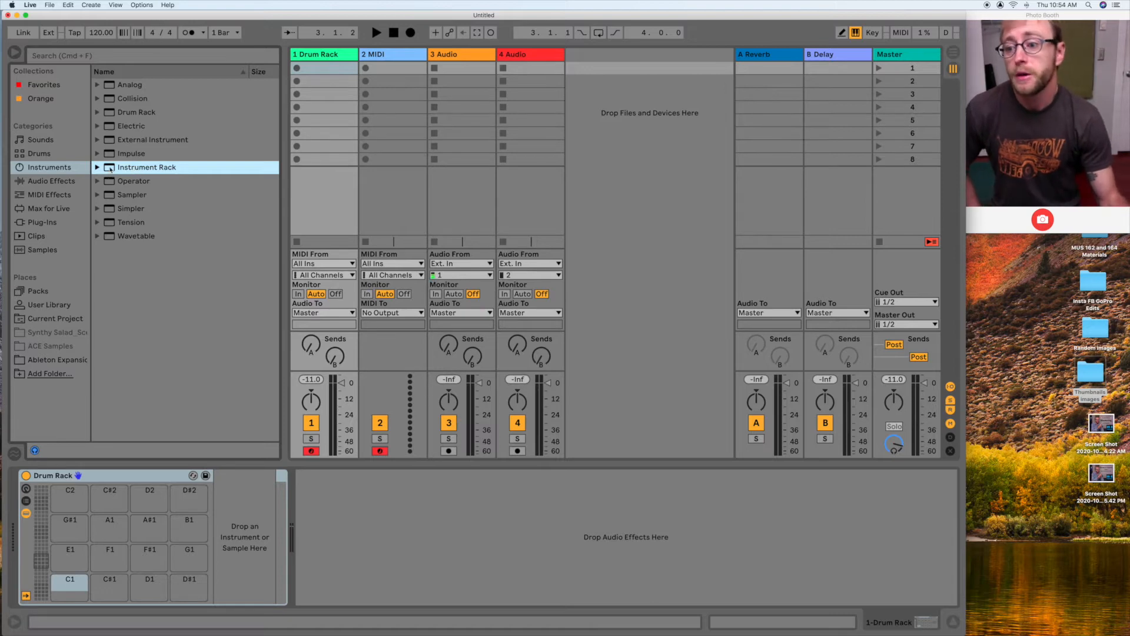
drag(109, 169, 72, 595)
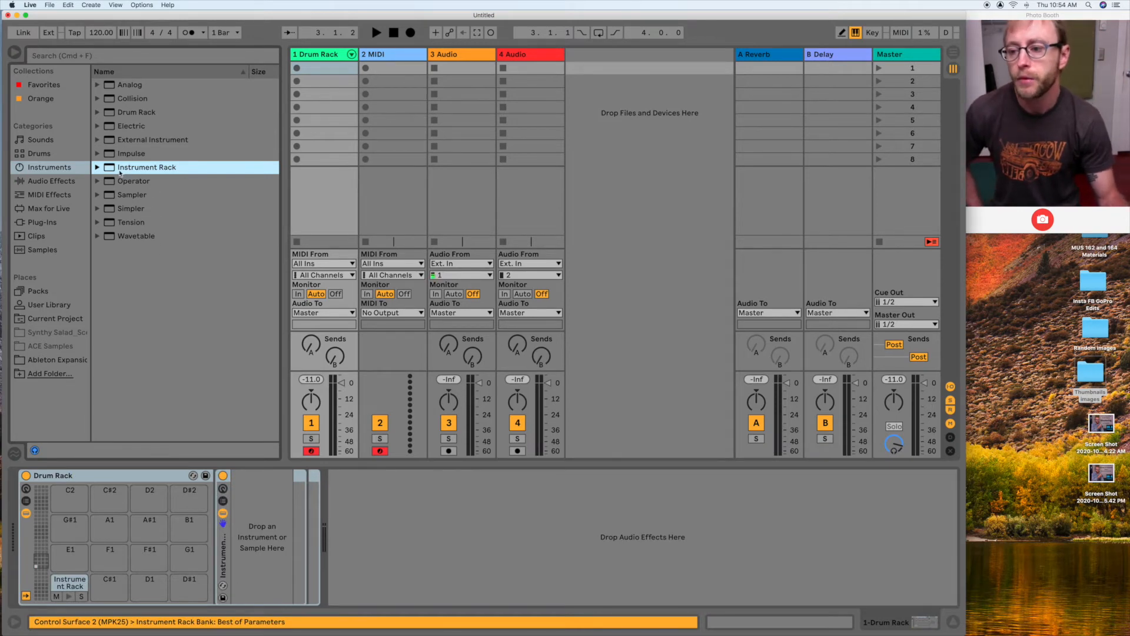
drag(109, 168, 149, 587)
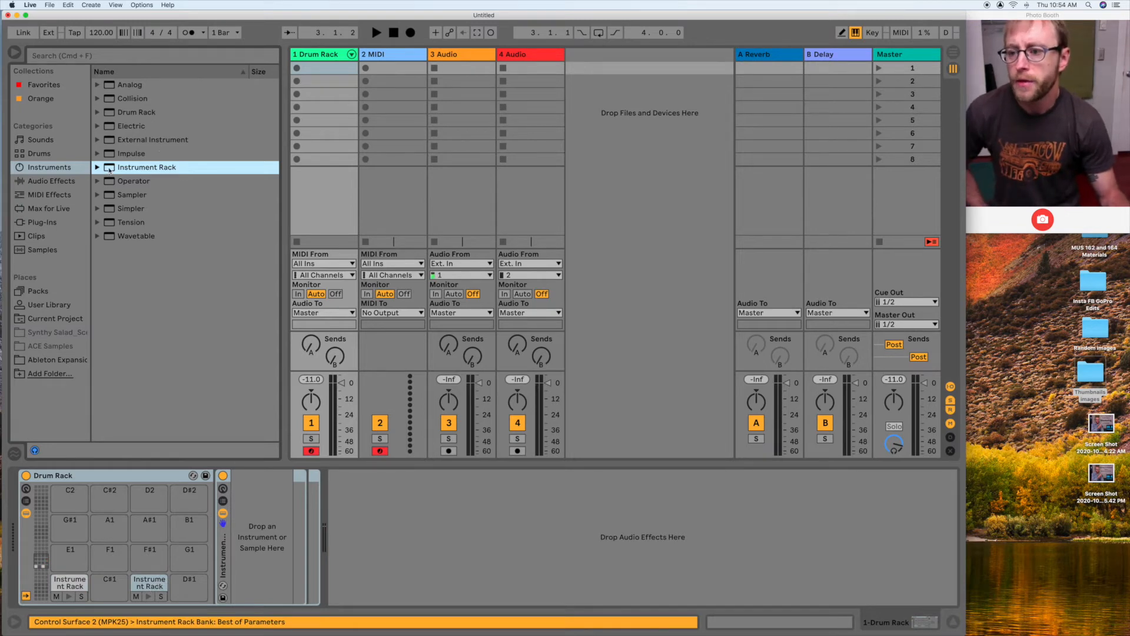
drag(108, 170, 72, 559)
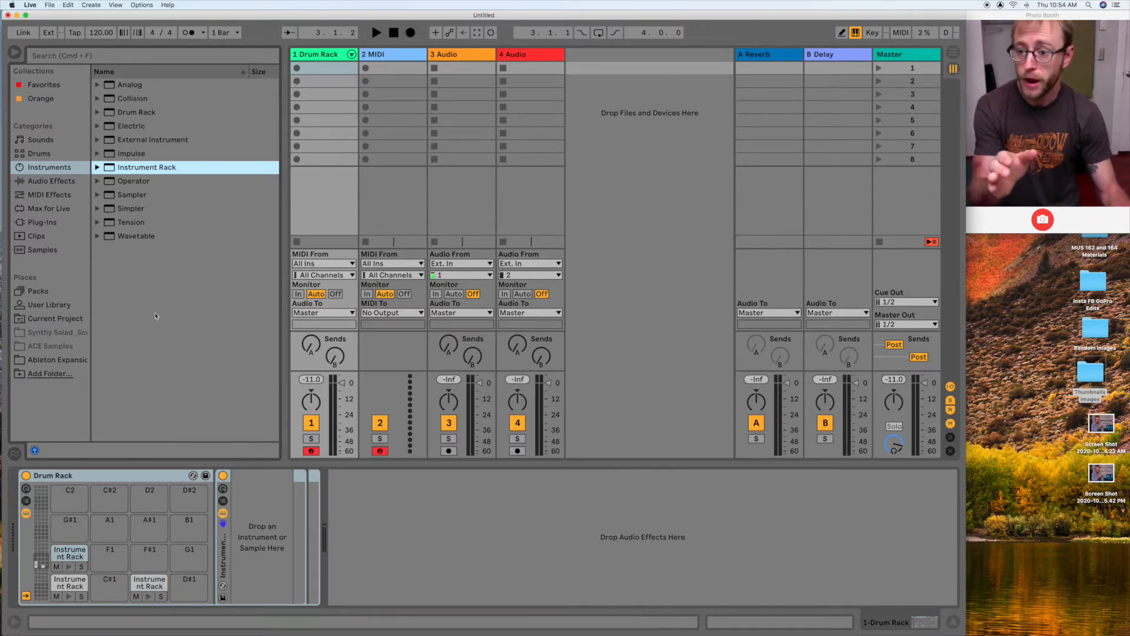
Step: Rename the Drum Rack's C1 pad to "Kick" and its D1 pad to "SNR"
click(68, 587)
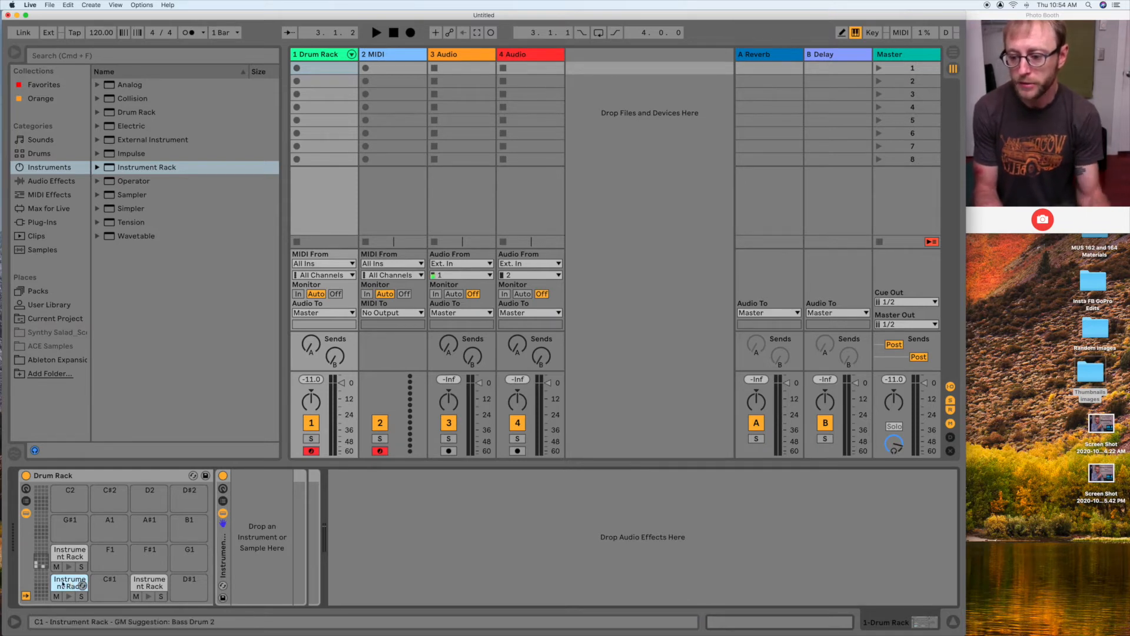
key(super+r)
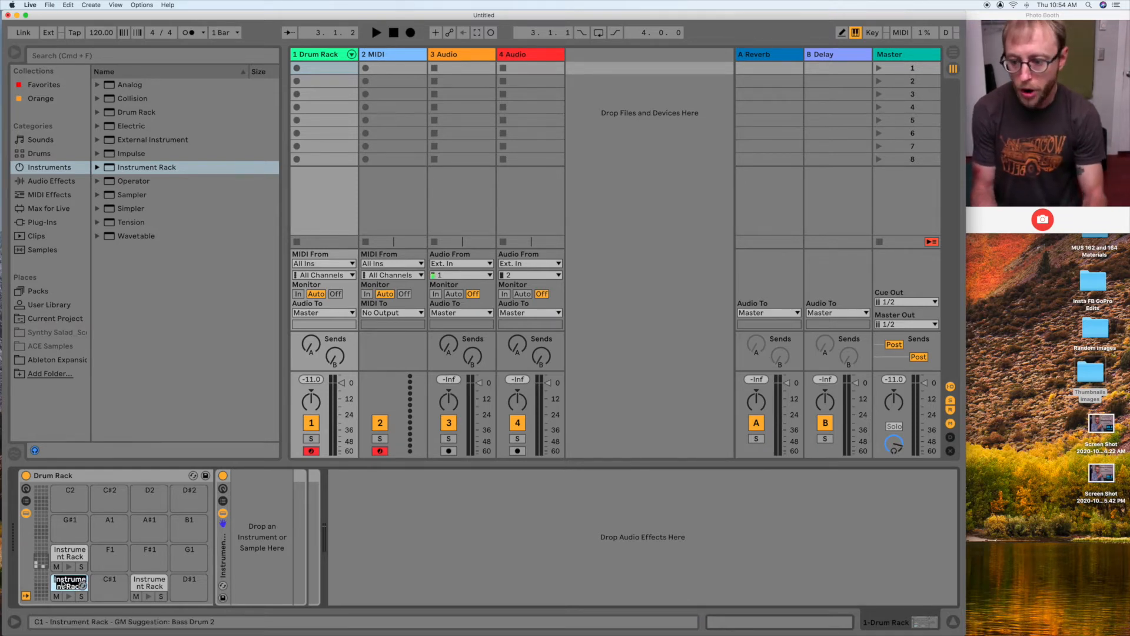
text(Kick)
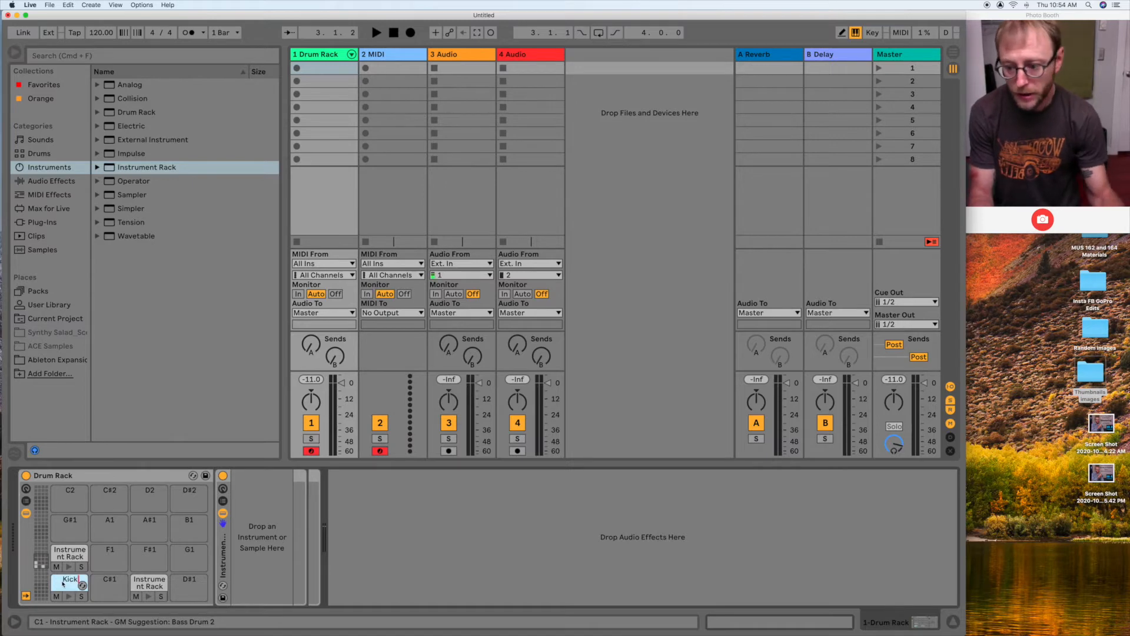
click(151, 587)
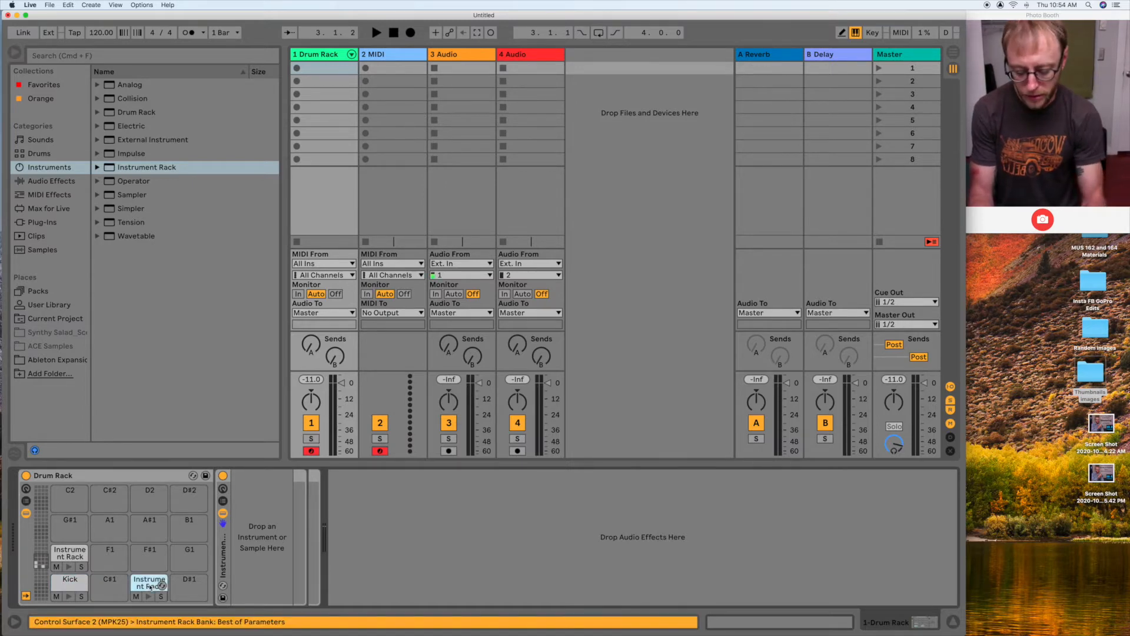
key(super+r)
text(SNR)
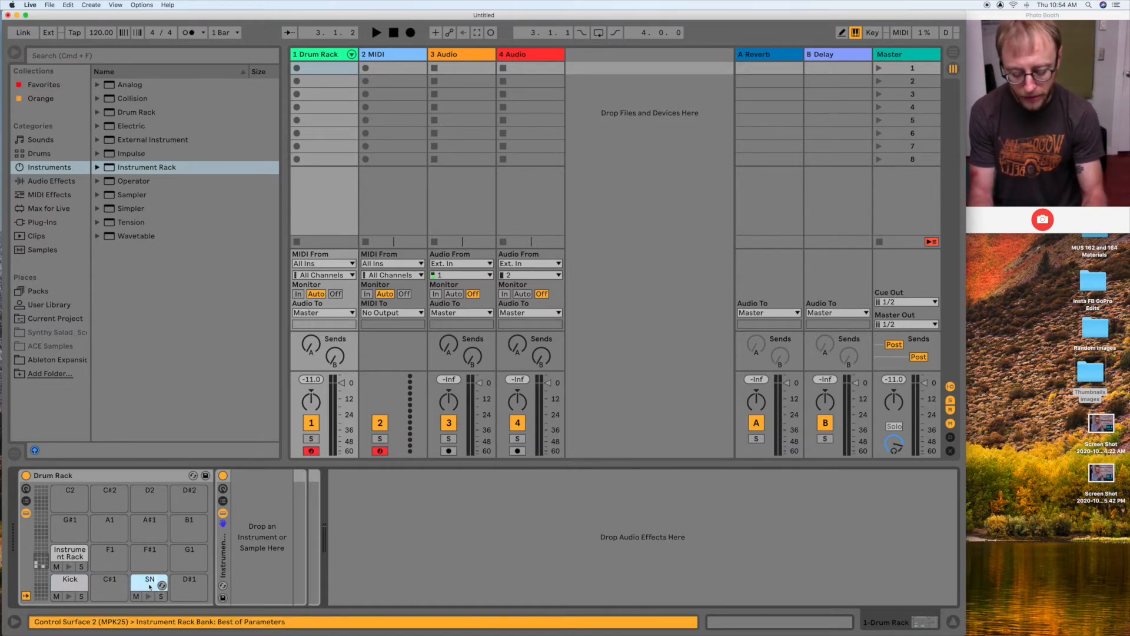
Step: Rename the Drum Rack's E1 pad to "Hi Hat Closed"
click(65, 558)
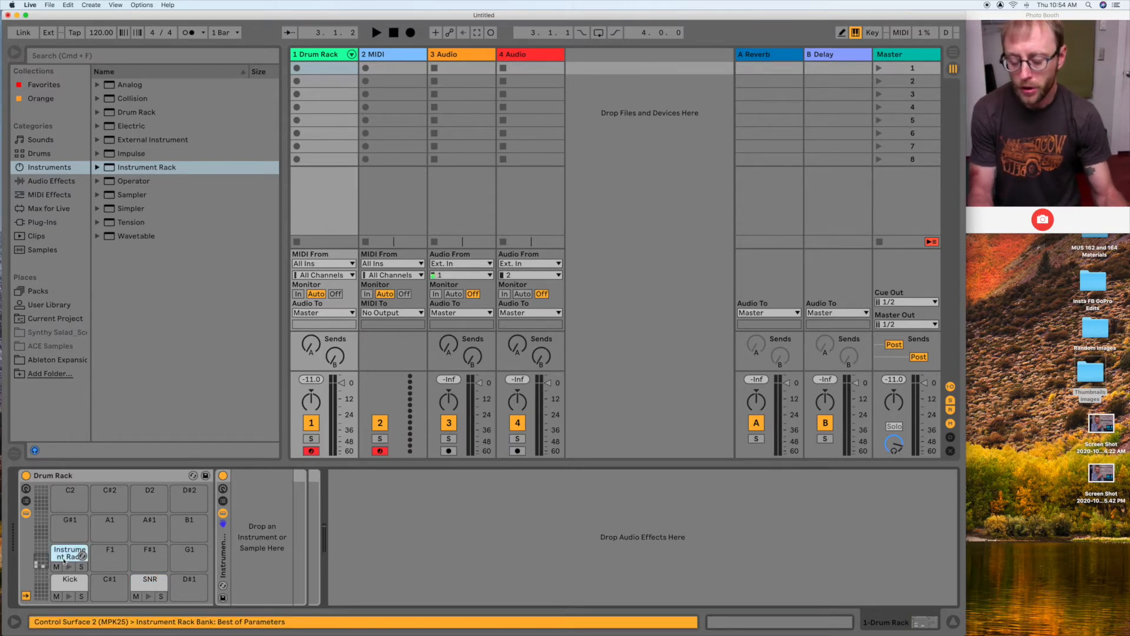
key(super+r)
text(Hi Hi)
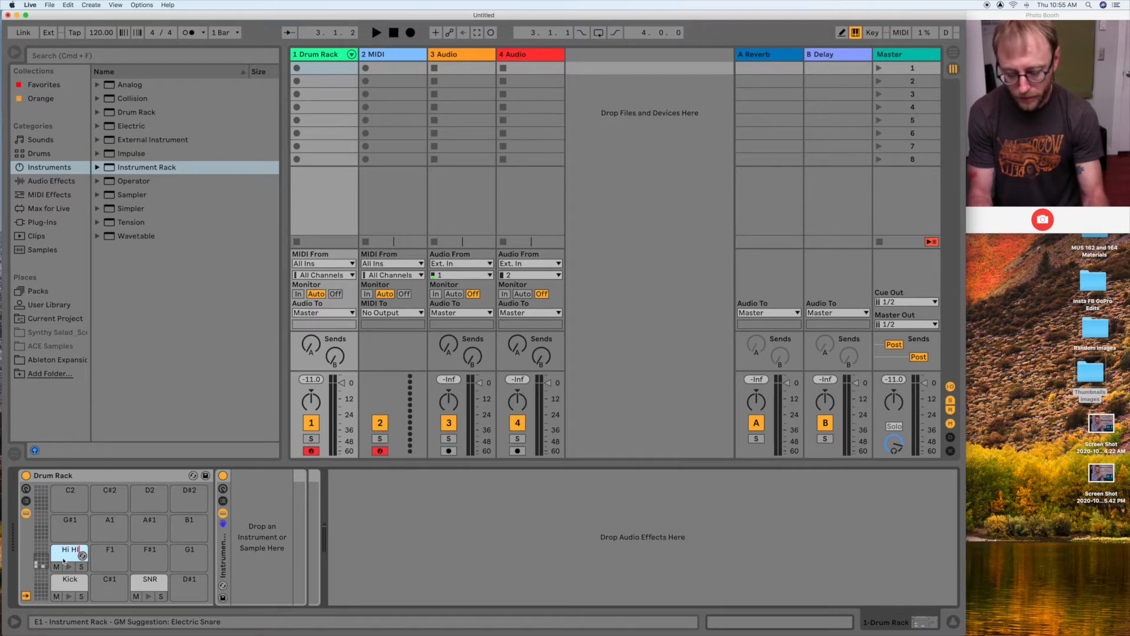
text(t Clos)
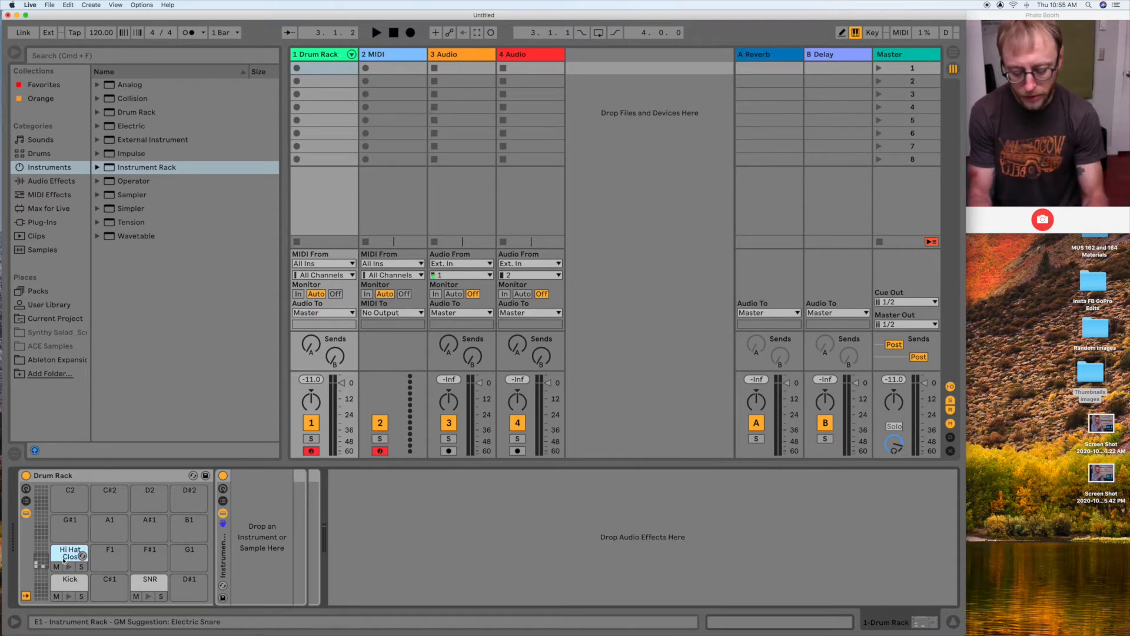
text(ed)
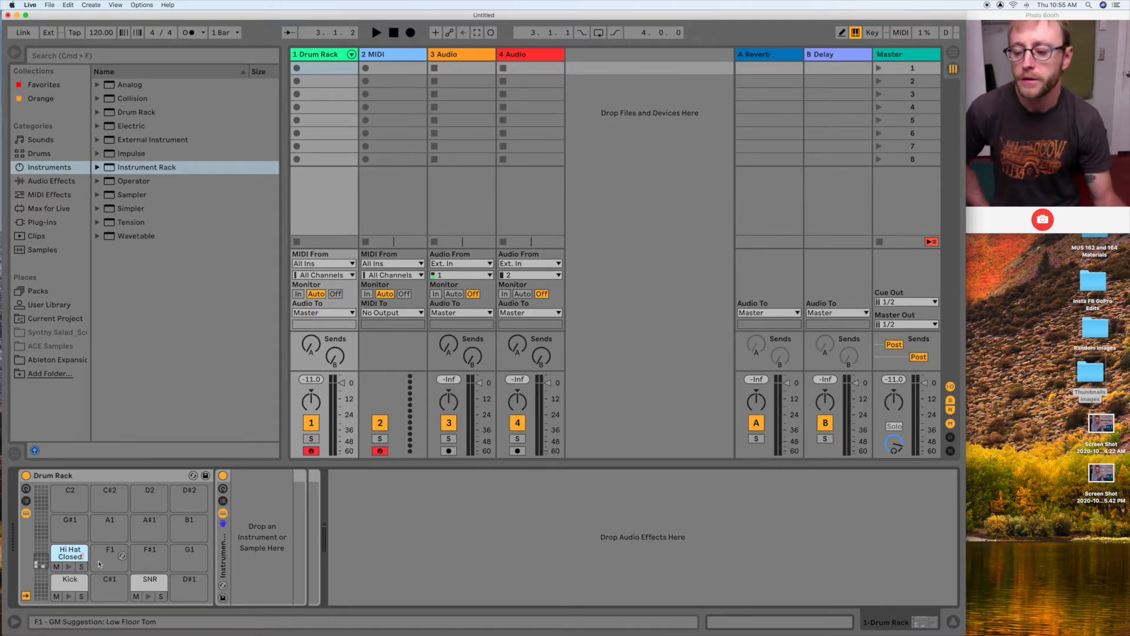
click(105, 557)
click(75, 557)
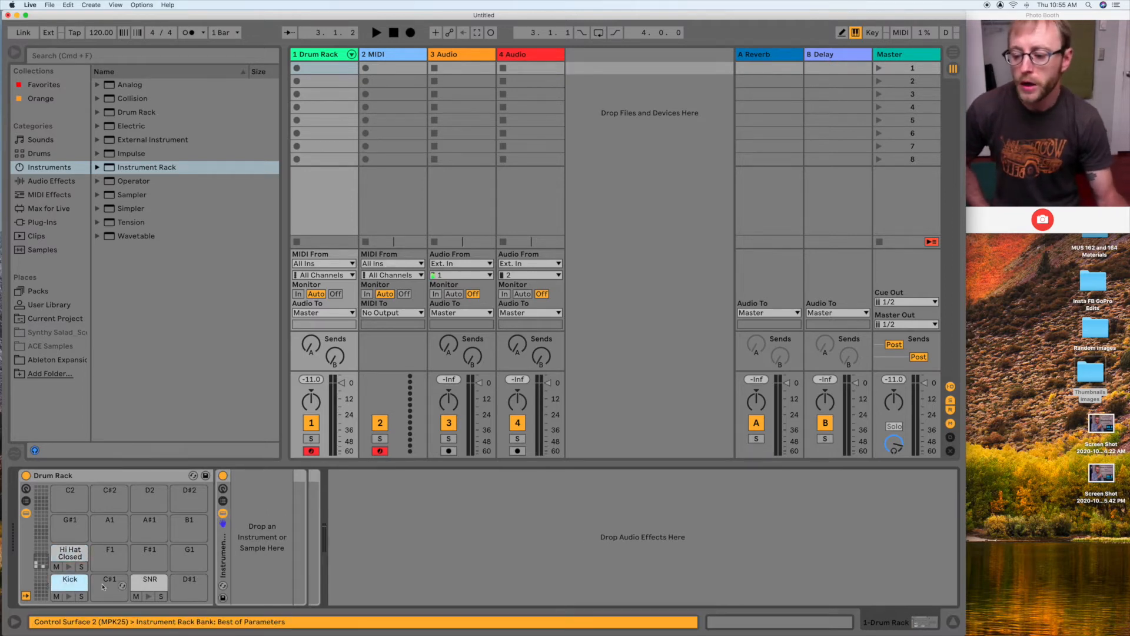
Step: Show the Drum Rack's chain list, look through its three chains, and leave the Kick chain selected with its nested Instrument Rack's chain list hidden
click(69, 583)
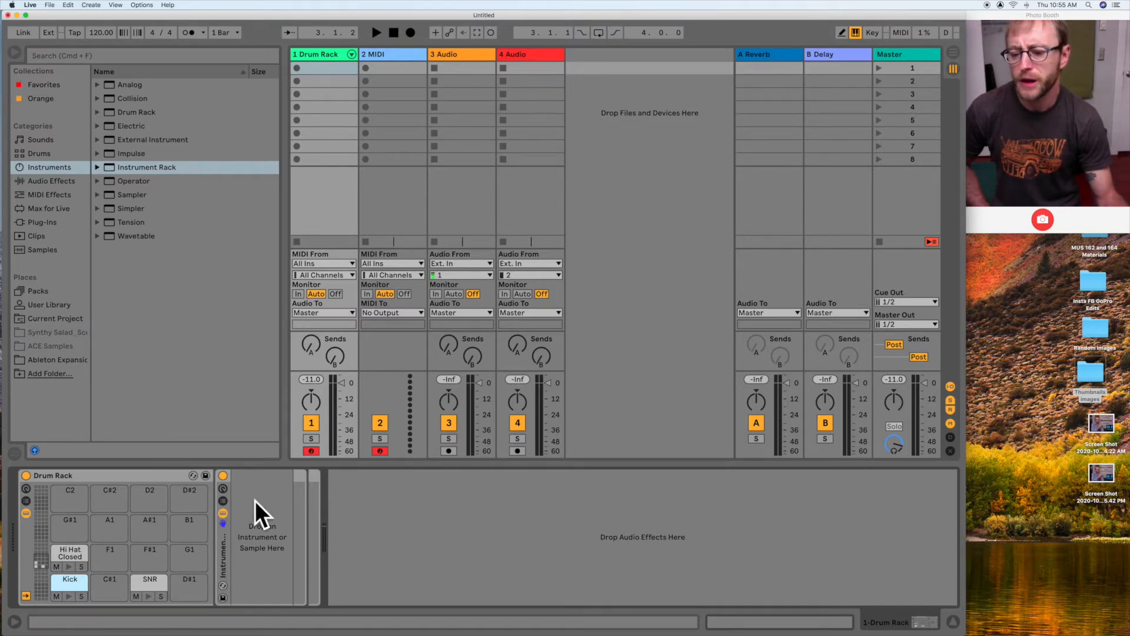
click(26, 501)
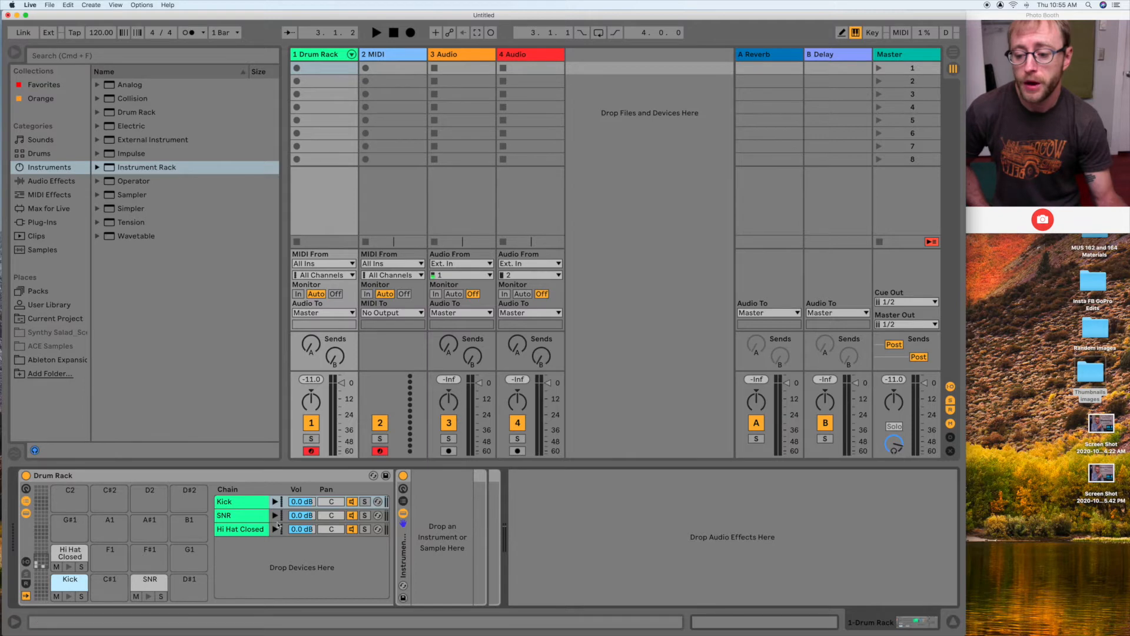
click(240, 516)
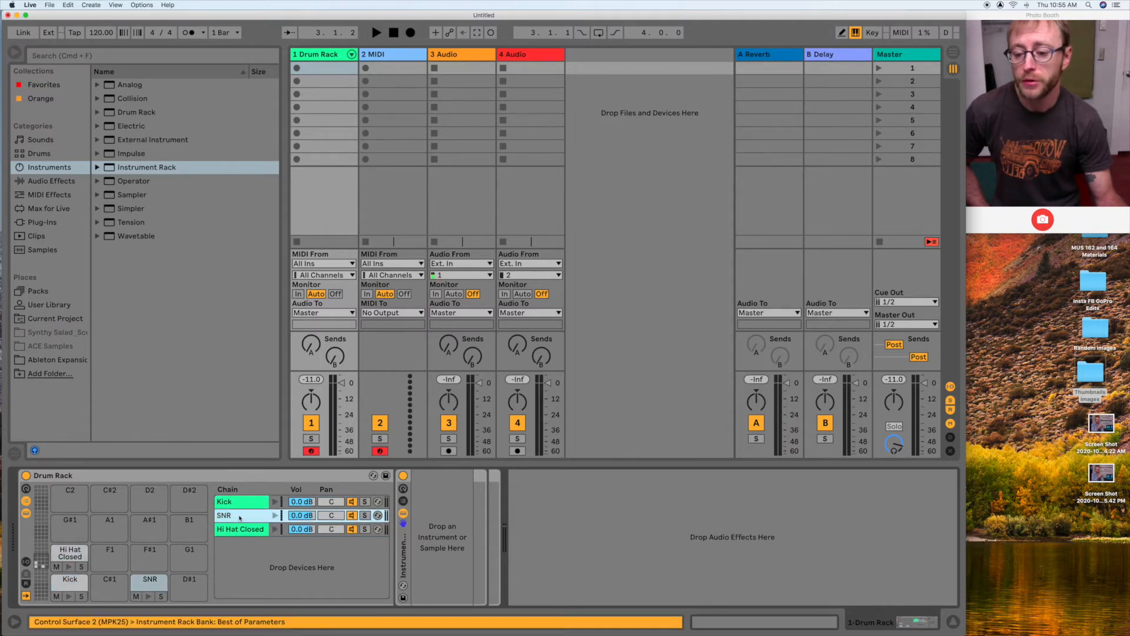
click(248, 530)
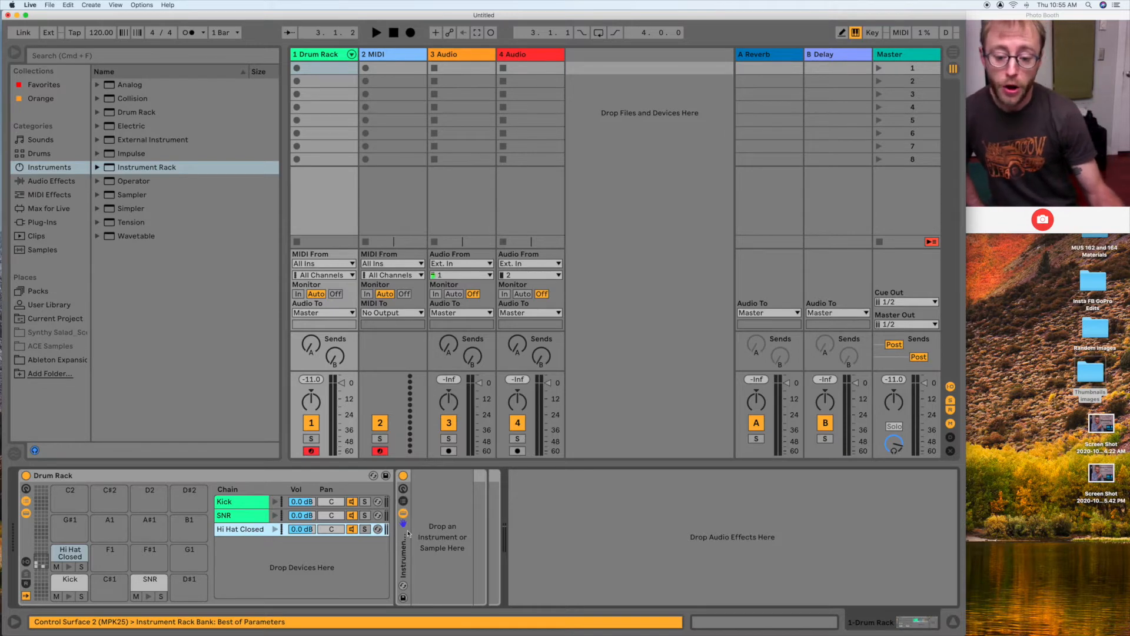
click(236, 503)
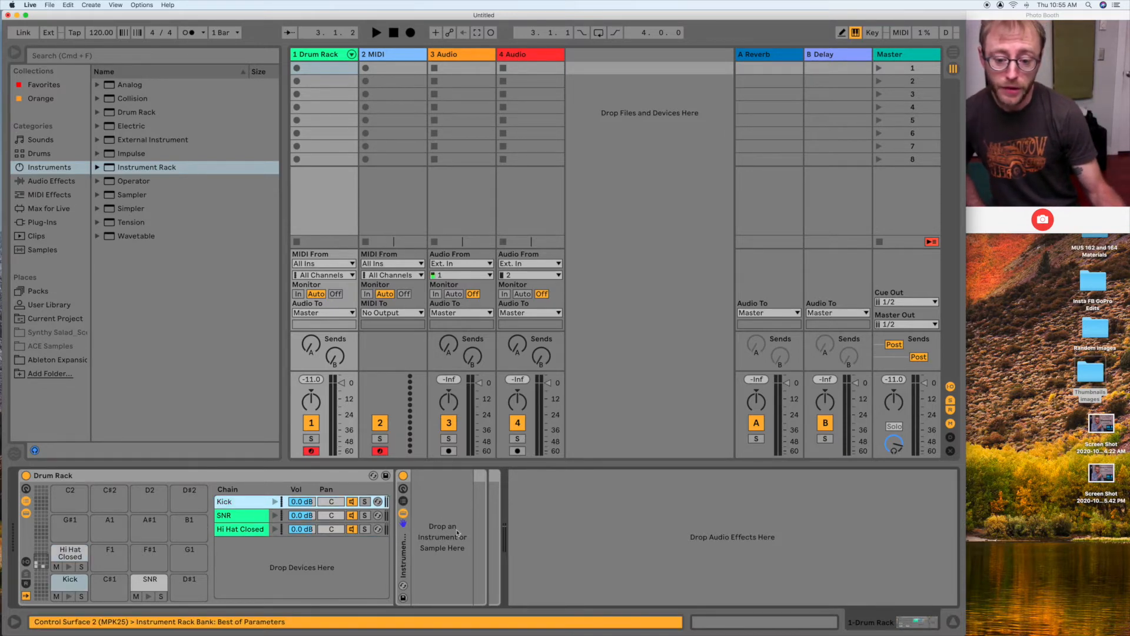
click(402, 501)
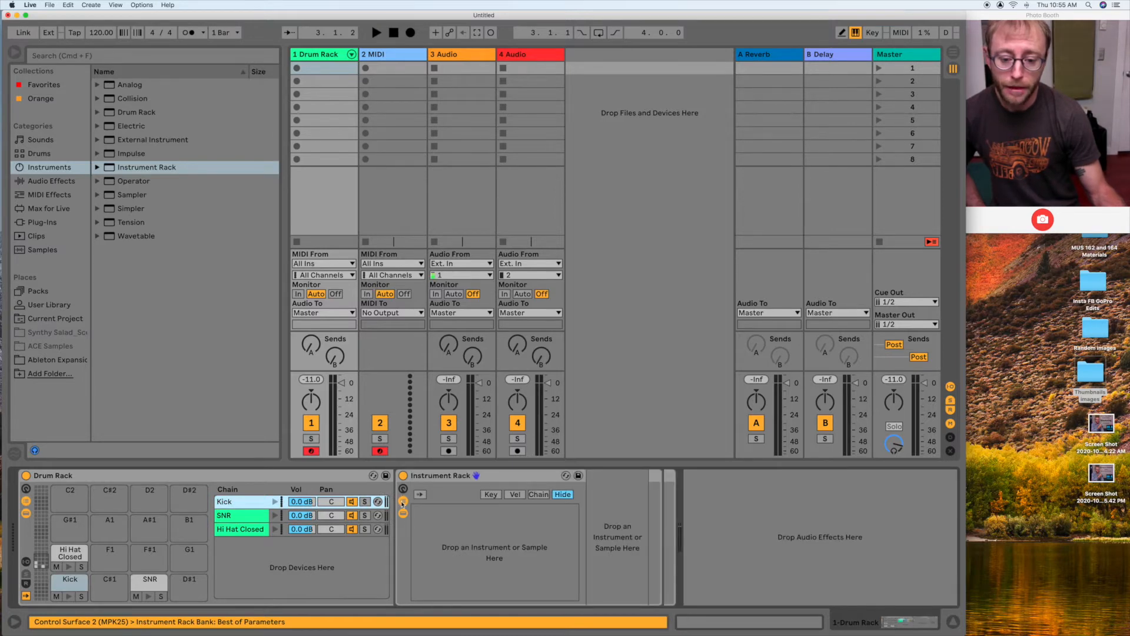
click(402, 502)
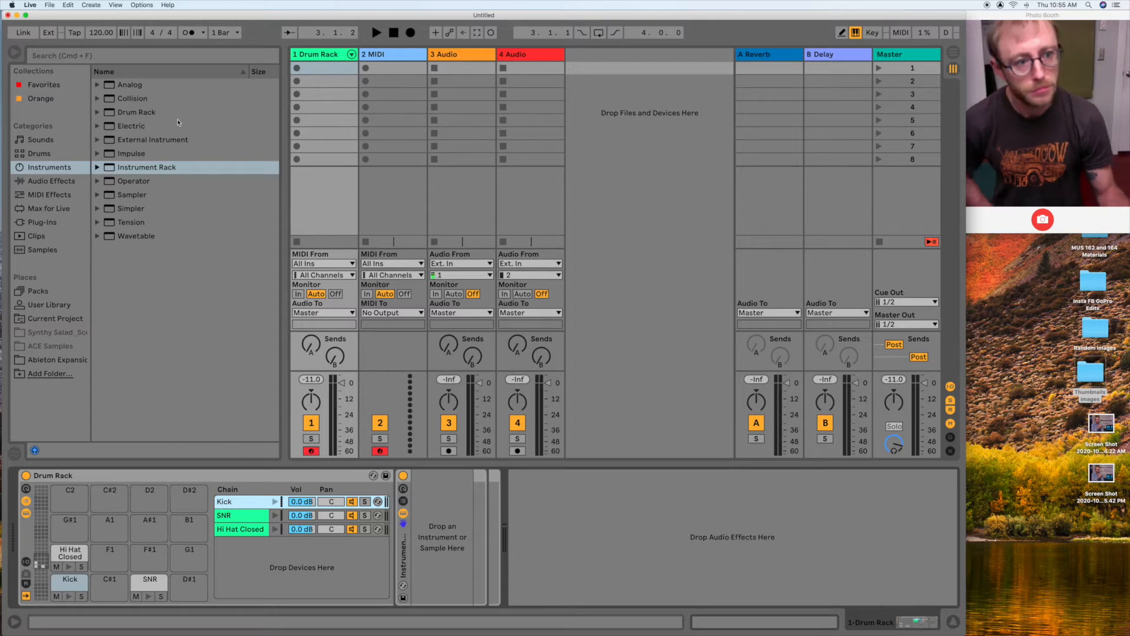
Step: Search the browser for "kick" and limit the results to samples
click(107, 56)
text(k)
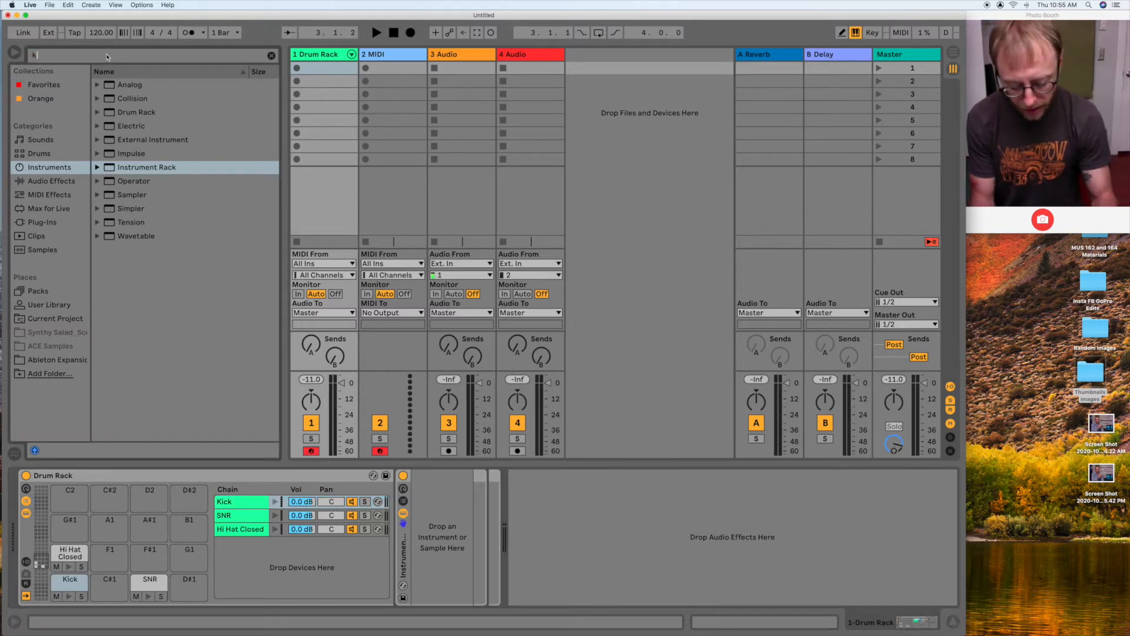
text(ick)
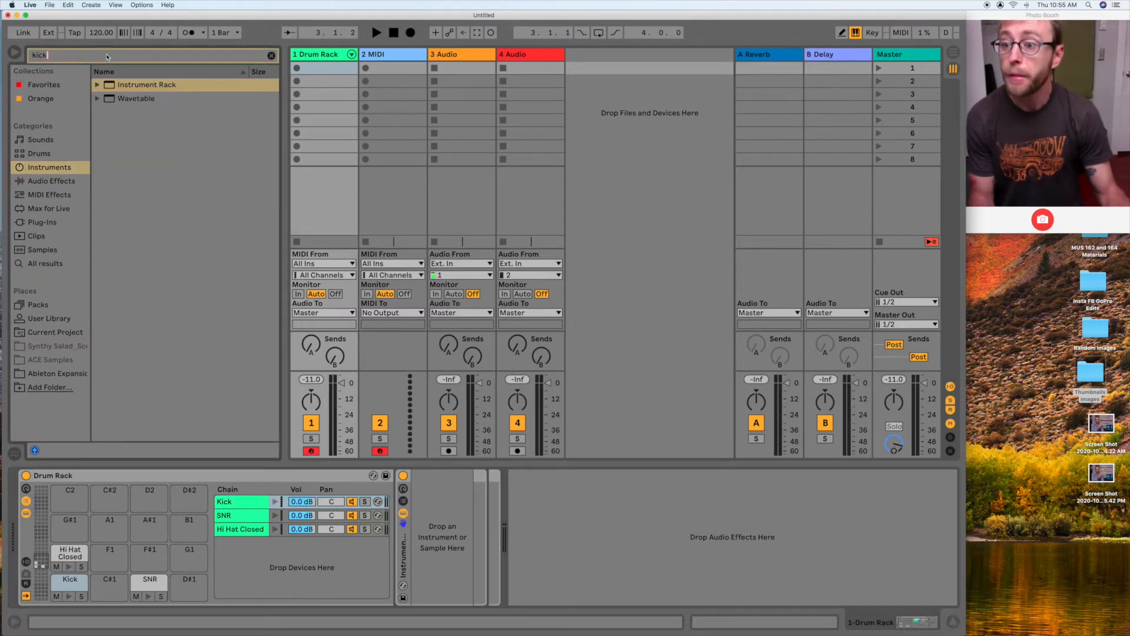
click(51, 250)
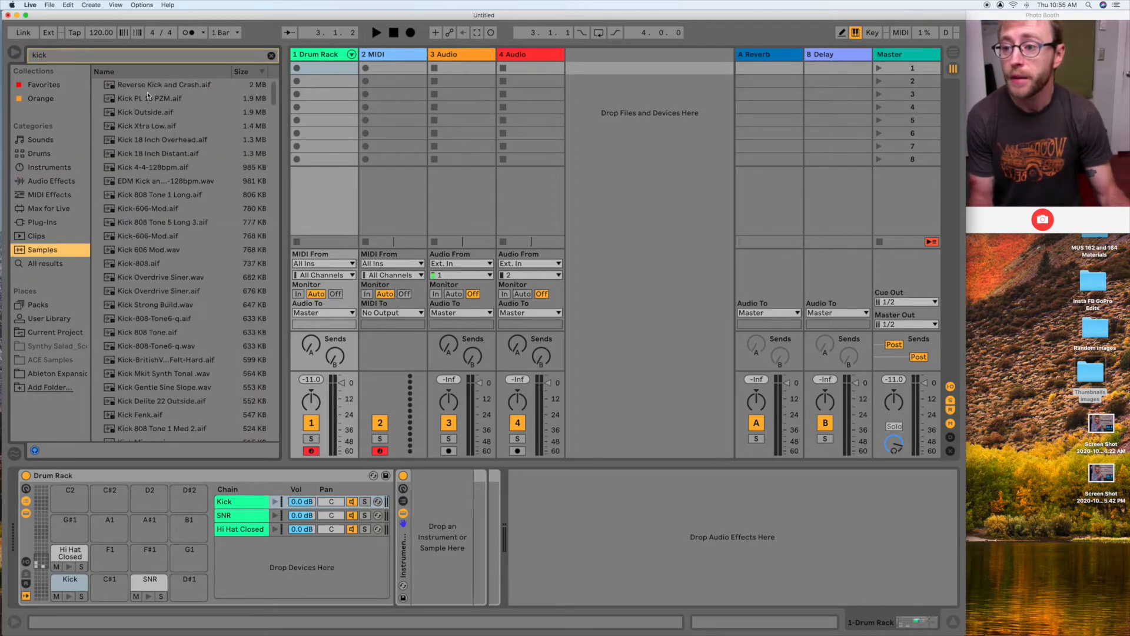
Step: Audition kick samples between Kick 18 Inch Overhead.aif and Kick 808 Tone 5 Long 3.aif, and sort the results alphabetically by name
click(151, 142)
key(Up)
key(Down)
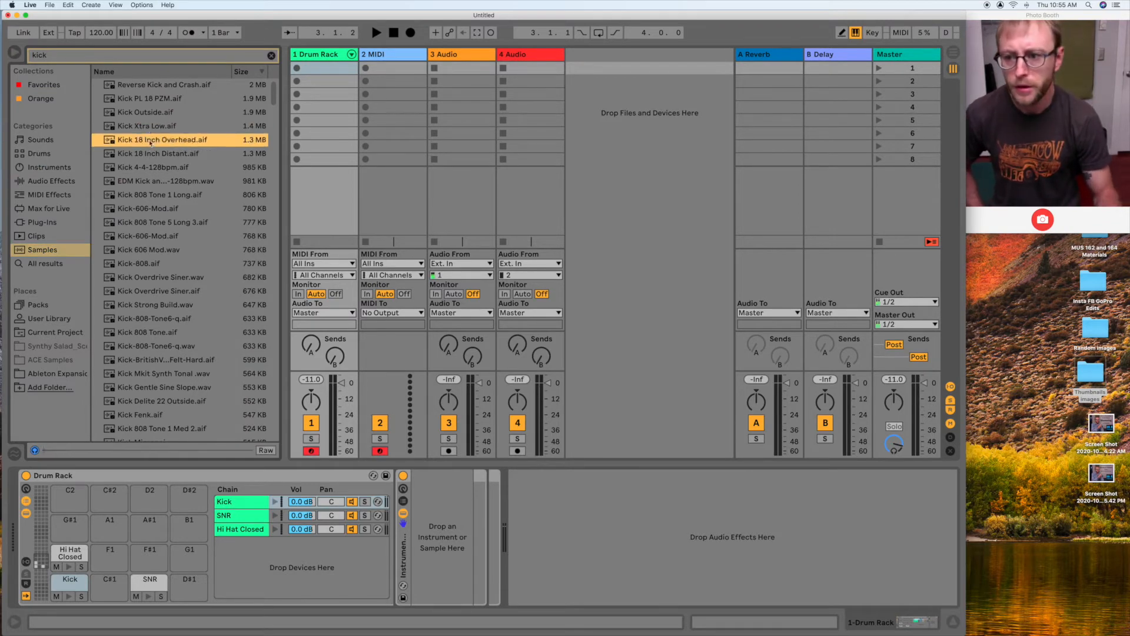
key(Down)
key(Down)
key(Up)
key(Down)
key(Down)
key(Down)
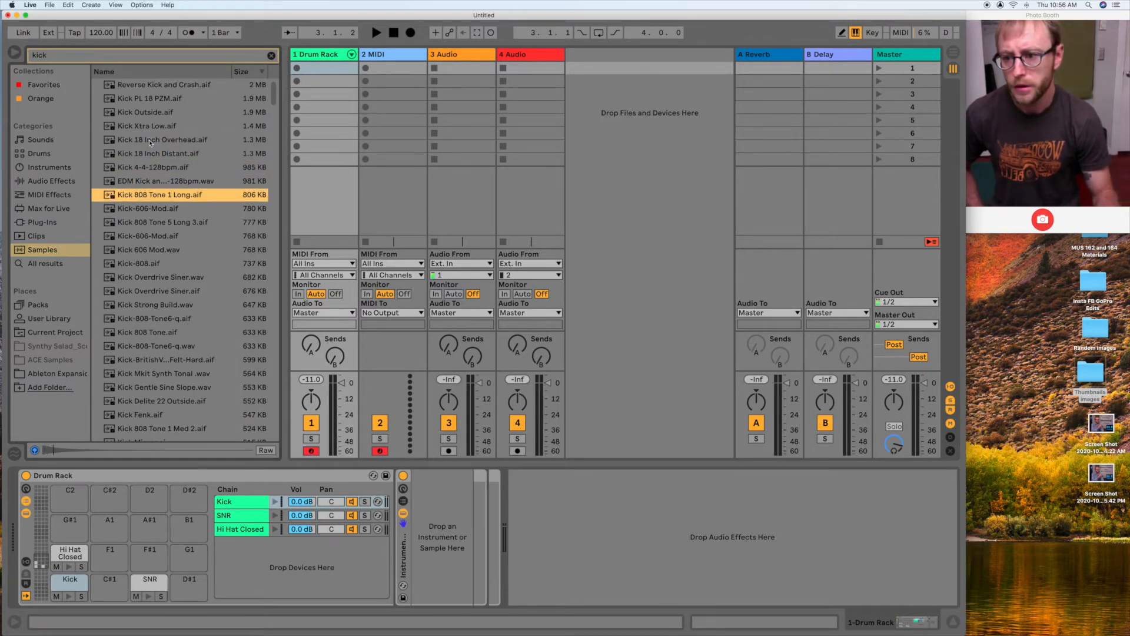
key(Up)
key(Up)
key(Up)
key(Down)
key(Down)
key(Down)
key(Down)
key(Down)
key(Down)
key(Down)
key(Down)
key(Down)
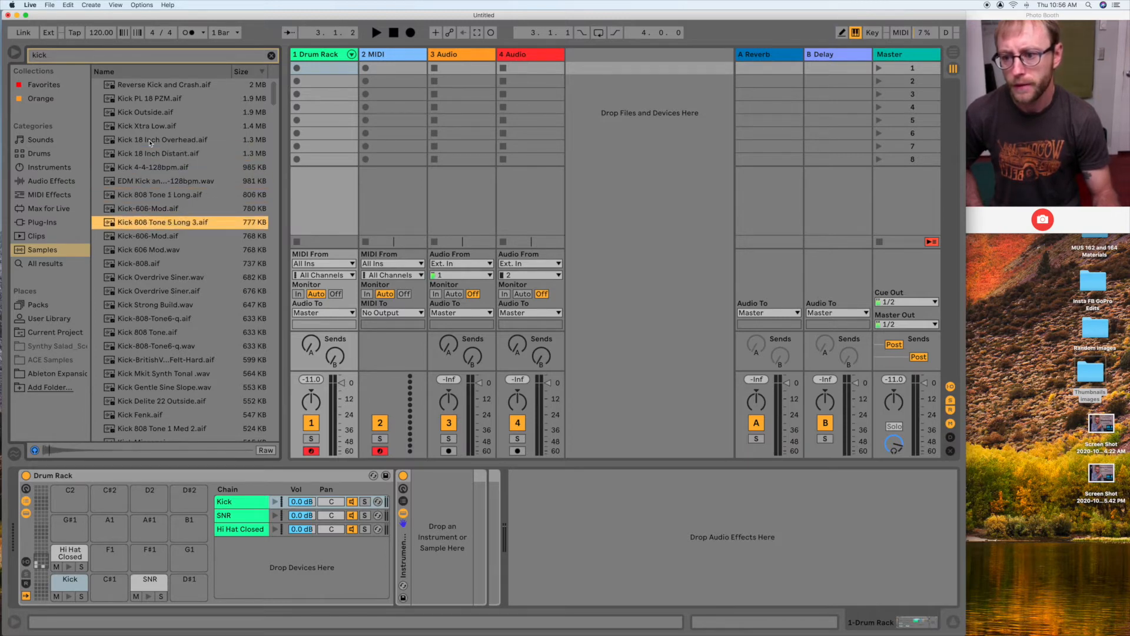
key(Down)
key(Up)
key(Up)
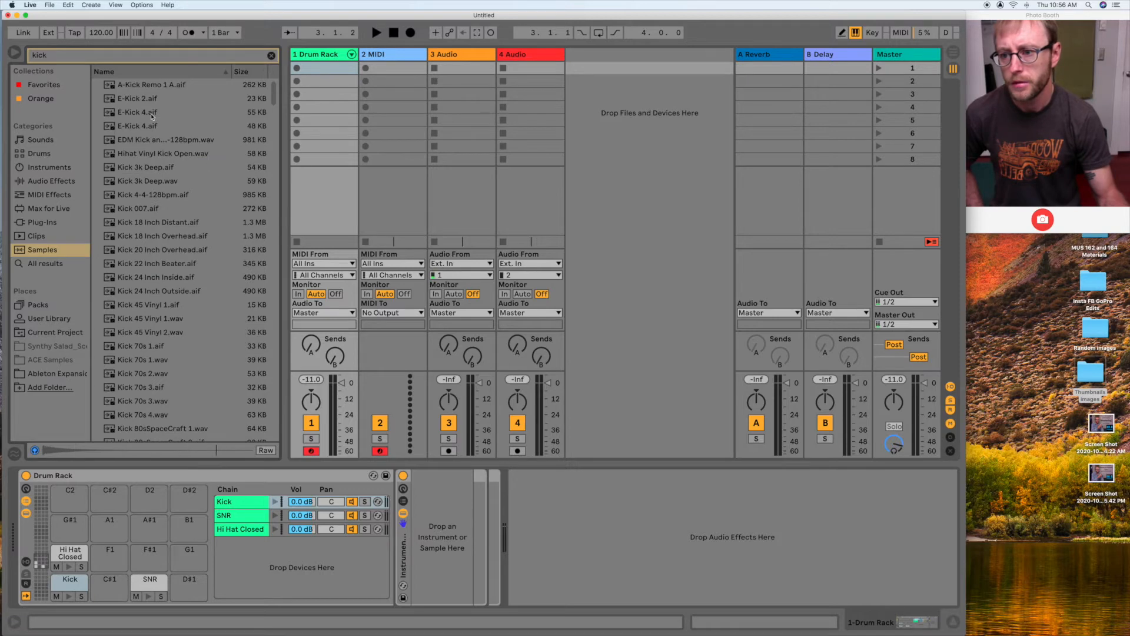
Step: Audition kick samples from E-Kick 4.aif to Kick 18 Inch Overhead.aif and load Kick 18 Inch Distant.aif into the Kick chain's nested Instrument Rack
scroll(152, 116, down, 1)
click(152, 116)
click(195, 172)
key(Down)
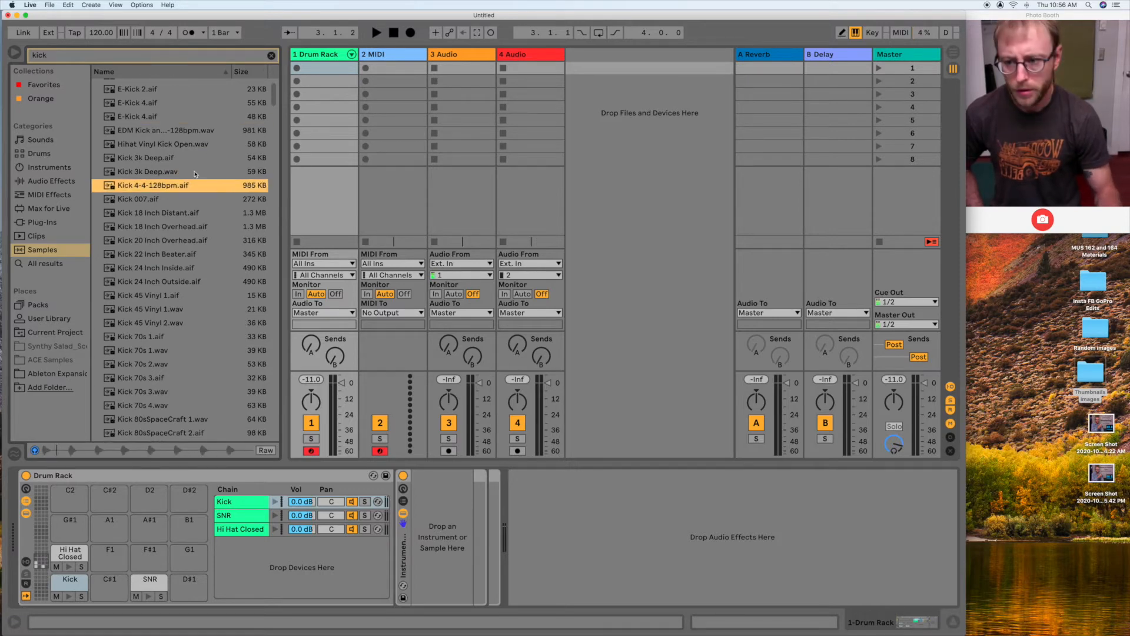
key(Down)
key(Down)
key(Down)
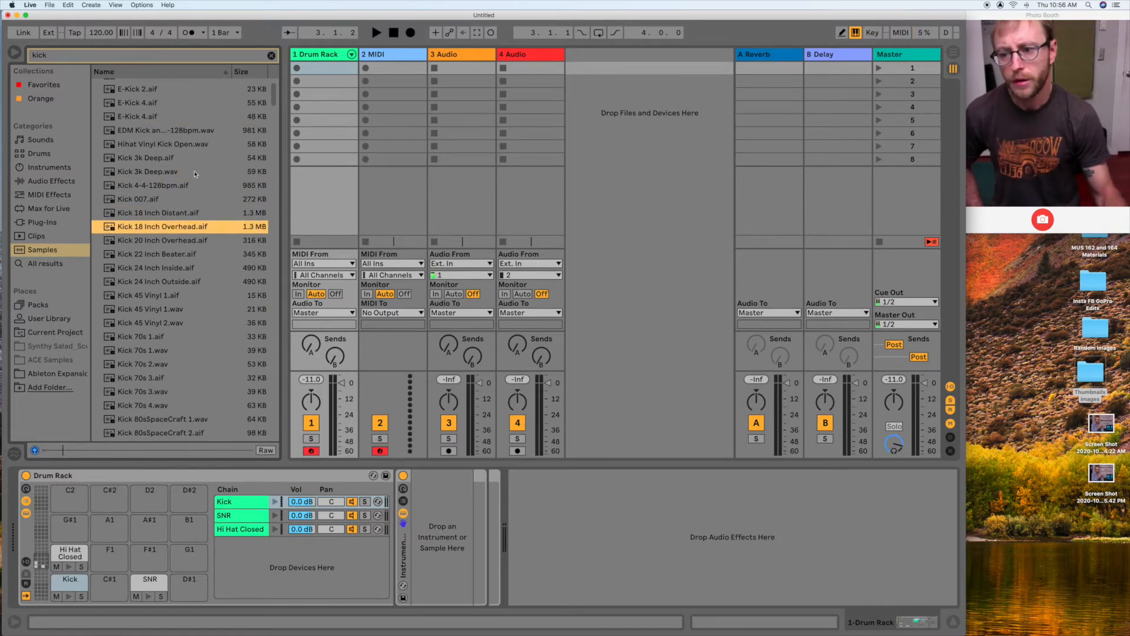
key(Up)
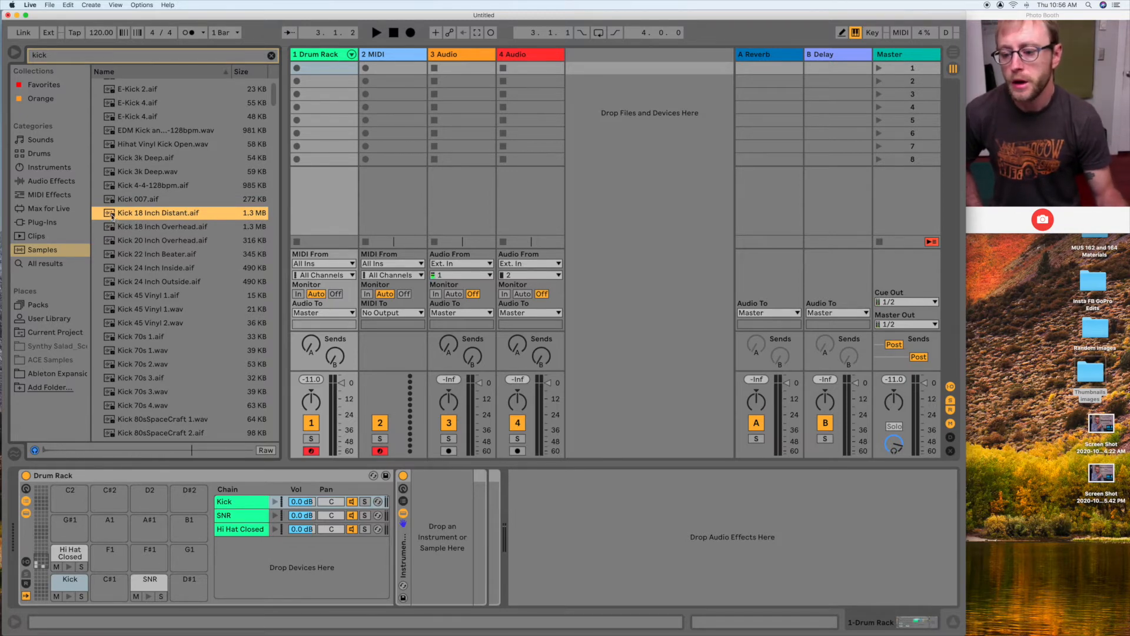
click(244, 504)
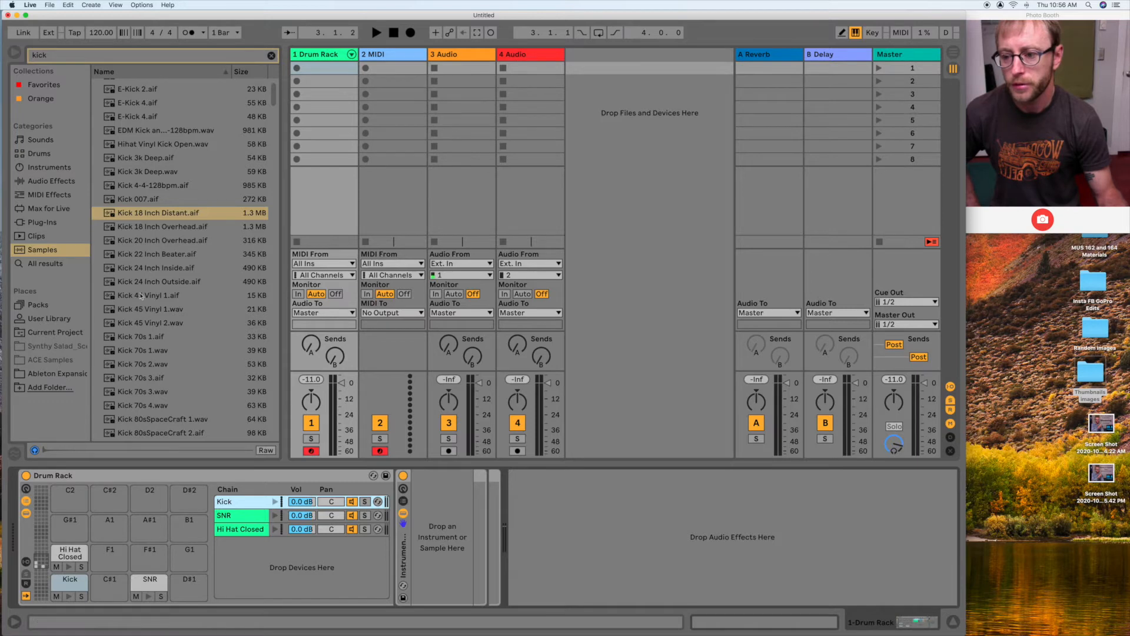
drag(111, 216, 443, 539)
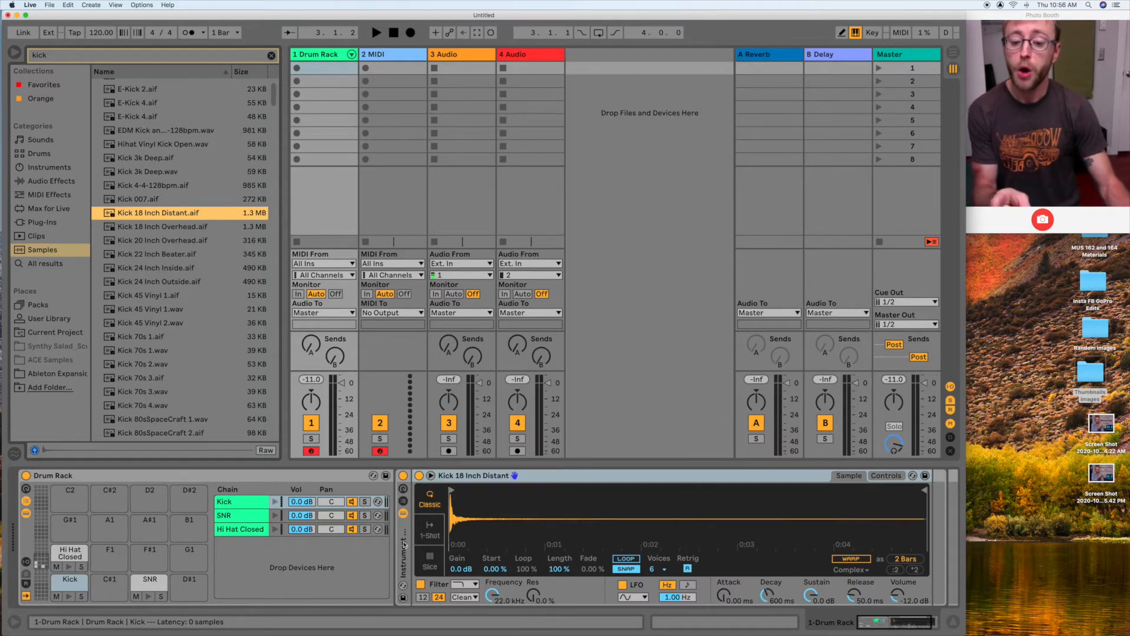
Step: Show the chain list of the Kick pad's nested Instrument Rack and hide its devices
click(403, 501)
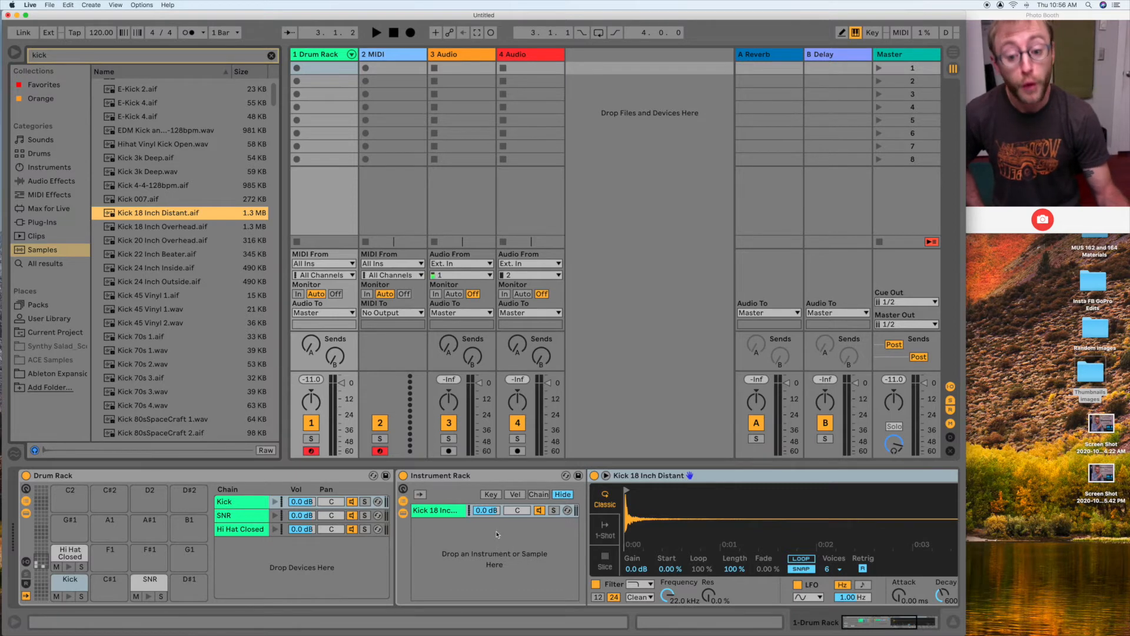
click(403, 513)
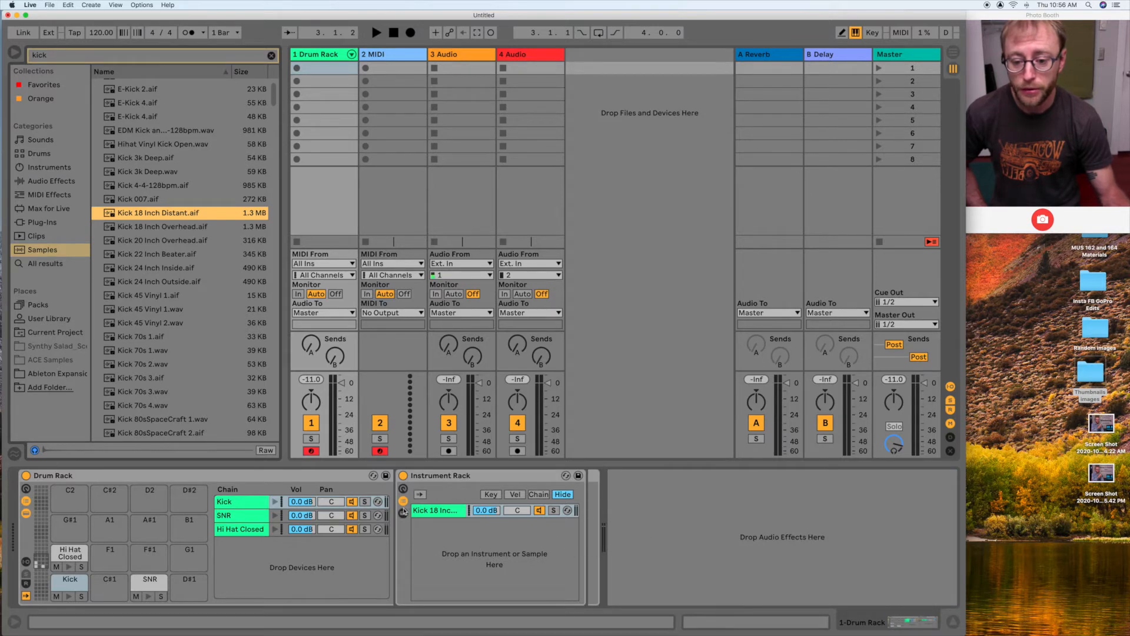
click(404, 514)
click(403, 514)
click(403, 501)
click(403, 502)
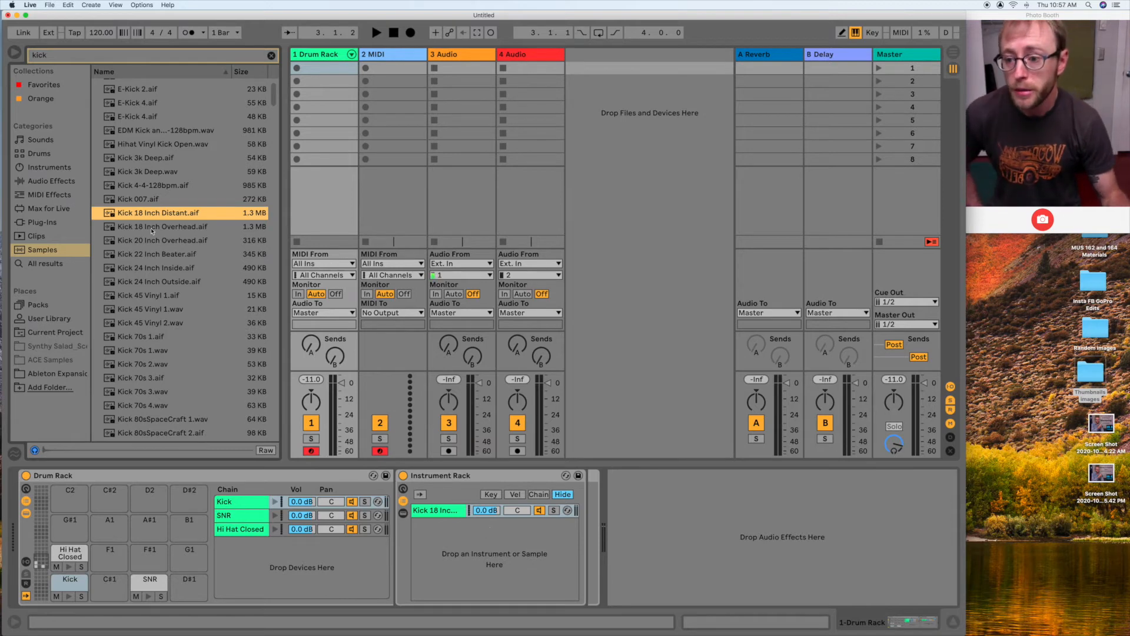
Step: Audition kick samples down to Kick 24 Inch Inside.aif and put Kick 22 Inch Beater.aif in the nested rack in place of Kick 18 Inch Distant
key(Down)
key(Down)
key(Down)
key(Down)
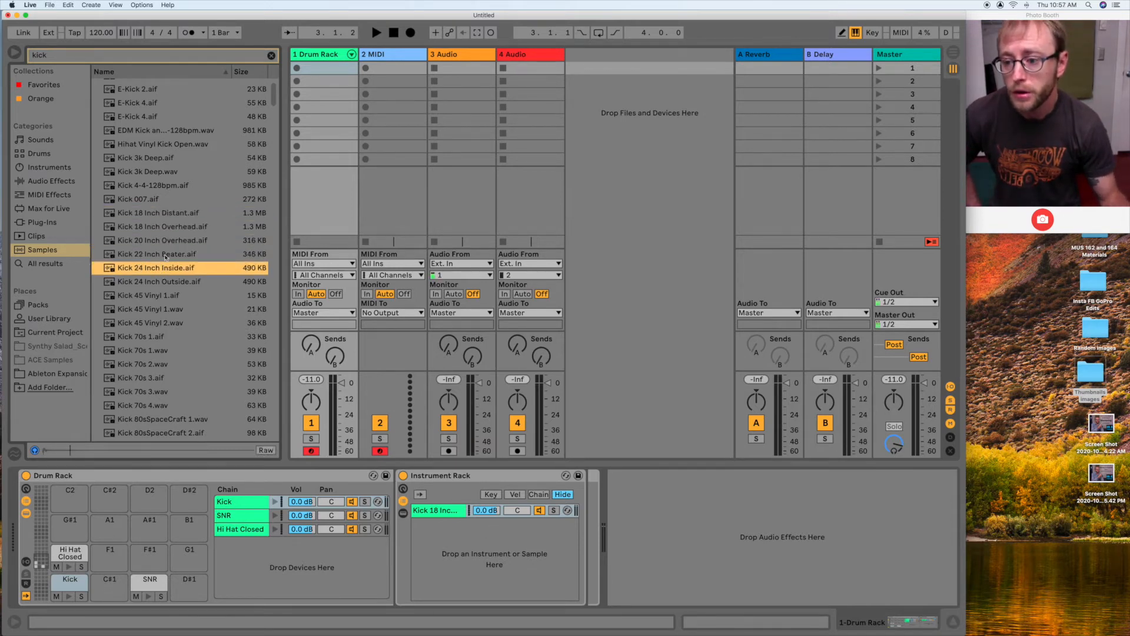
key(Up)
drag(143, 255, 461, 564)
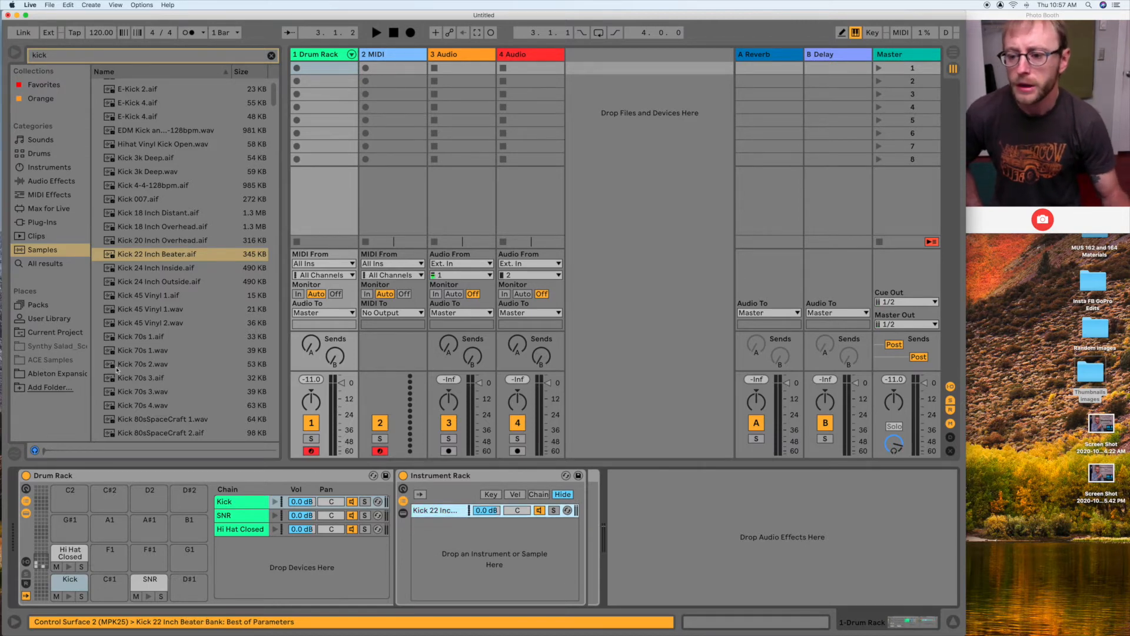
Step: Audition more kick samples around Kick 70s 4.wav and add Kick 70s 4.wav as a second chain in the nested Instrument Rack
key(Down)
key(Down)
scroll(150, 318, down, 3)
click(156, 318)
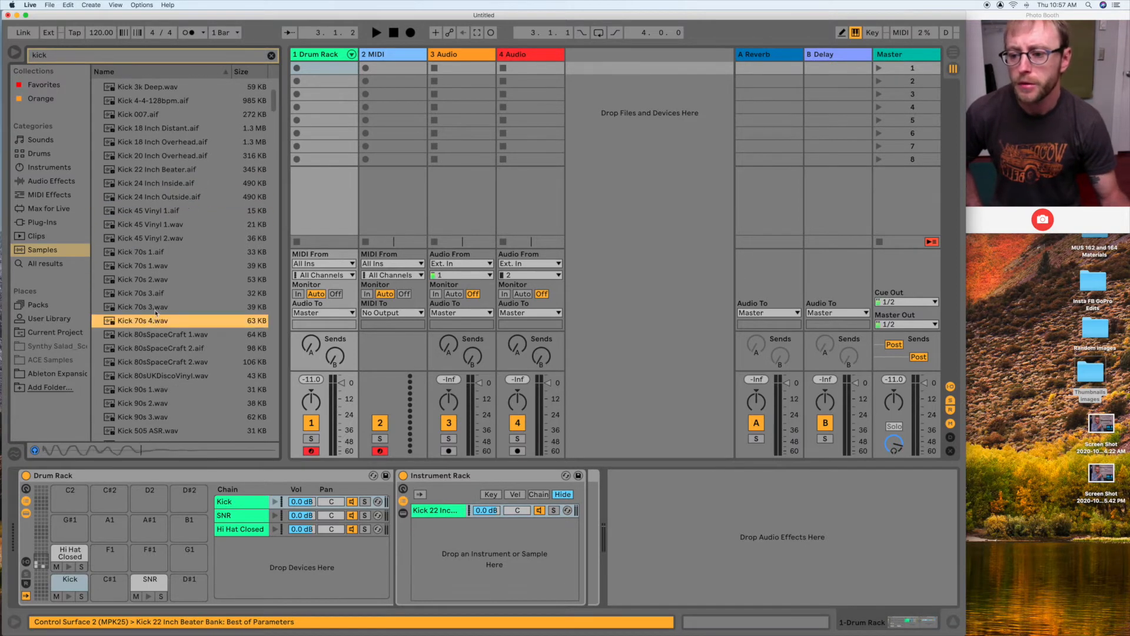
key(Up)
key(Up)
key(Down)
key(Down)
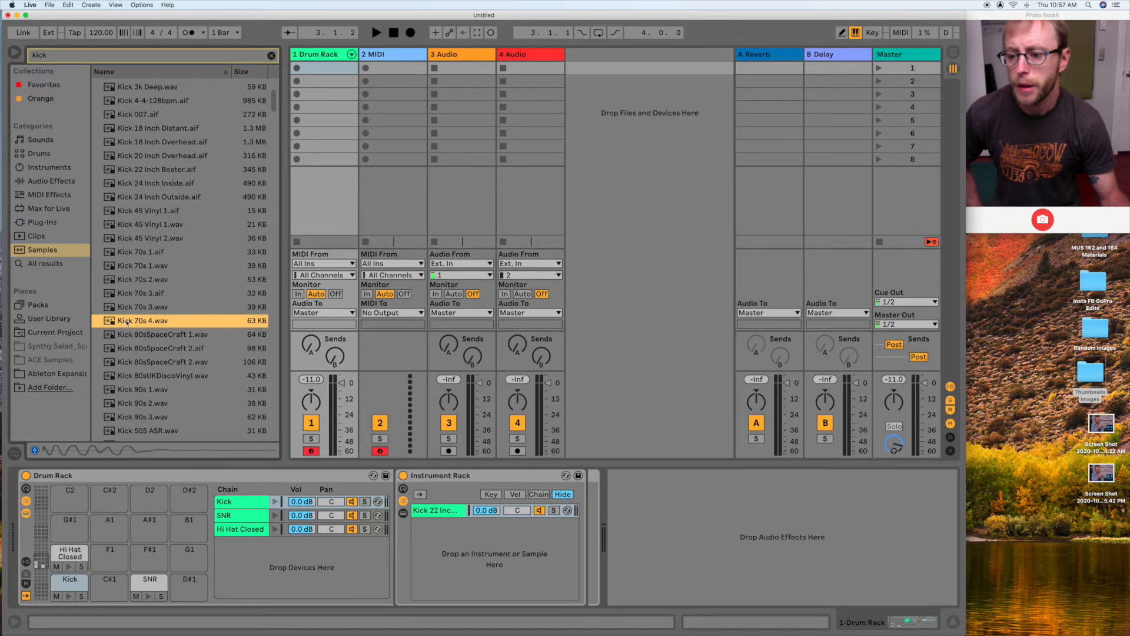
drag(128, 321, 483, 565)
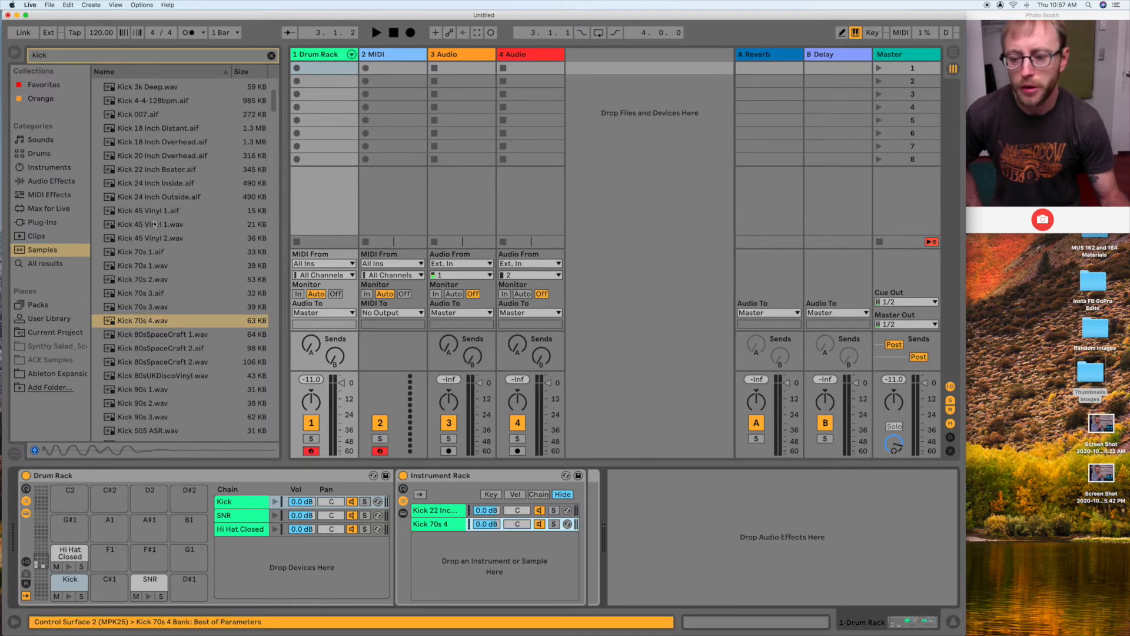
Step: Compare further kick samples, including the Kick 45 Vinyl ones, and add Kick 18 Inch Distant.aif as the nested rack's third chain
click(143, 198)
click(144, 210)
click(154, 225)
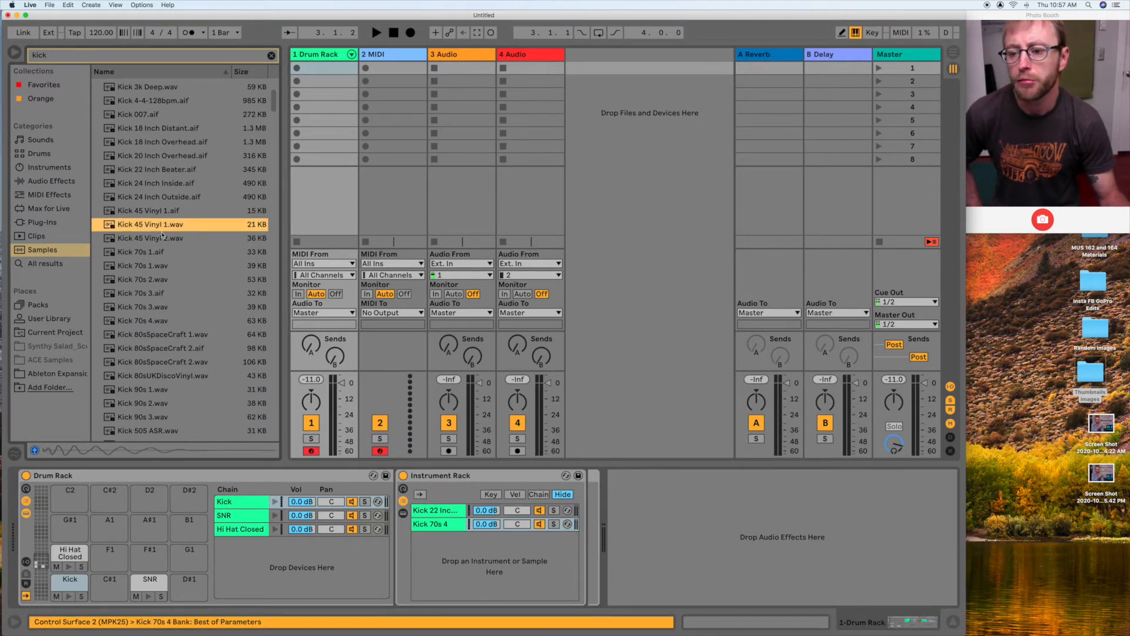
click(162, 237)
click(176, 418)
click(175, 142)
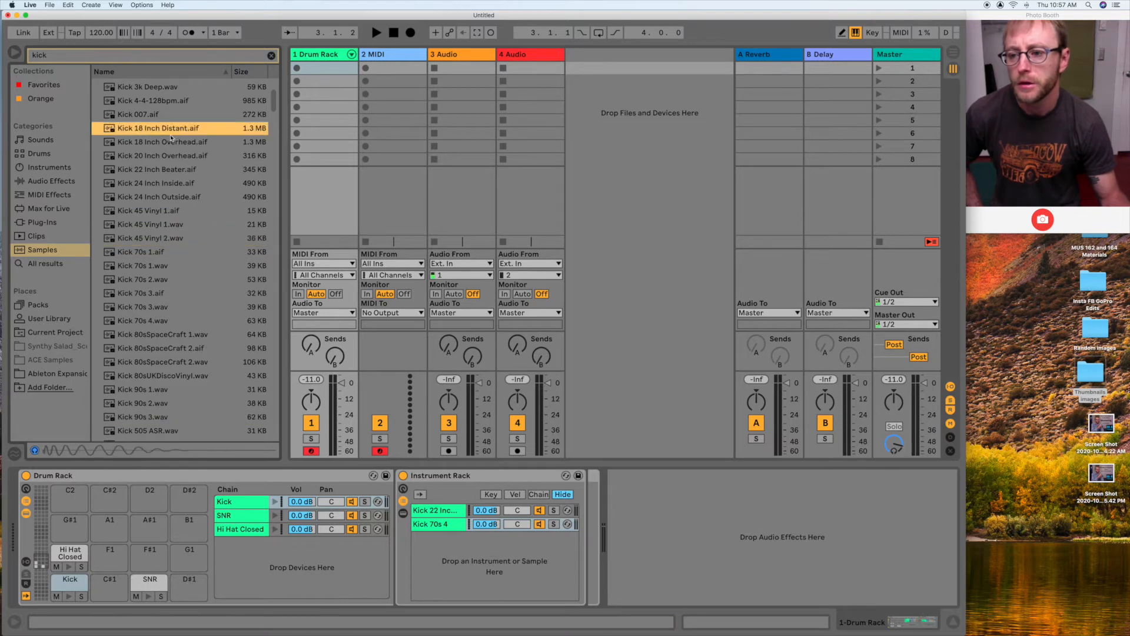
click(175, 156)
click(177, 114)
click(177, 129)
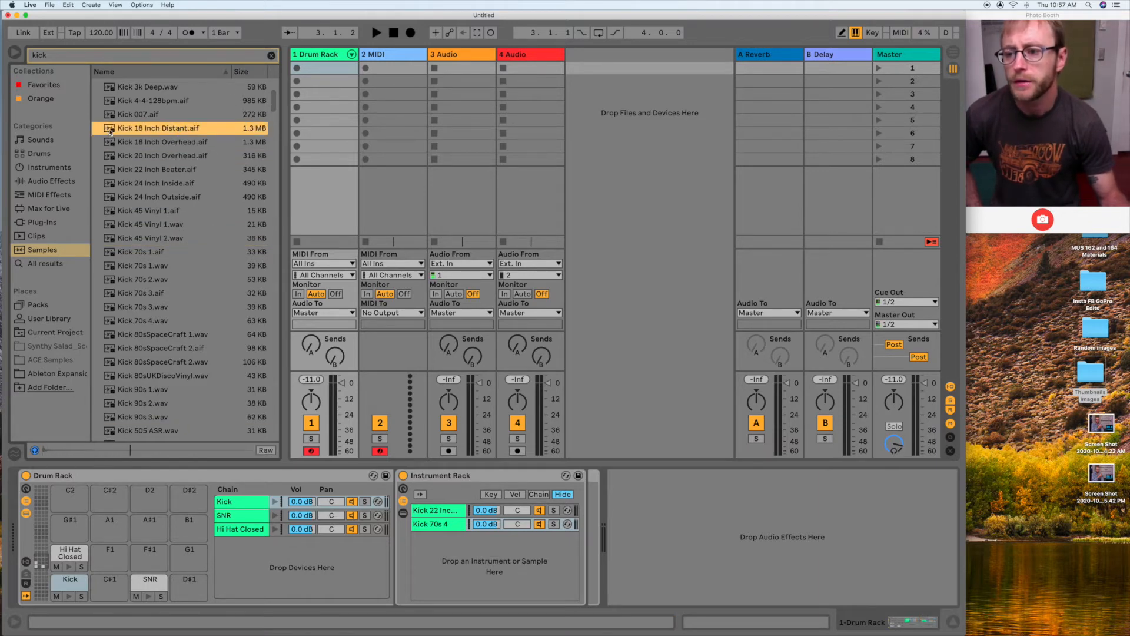
drag(330, 471, 469, 561)
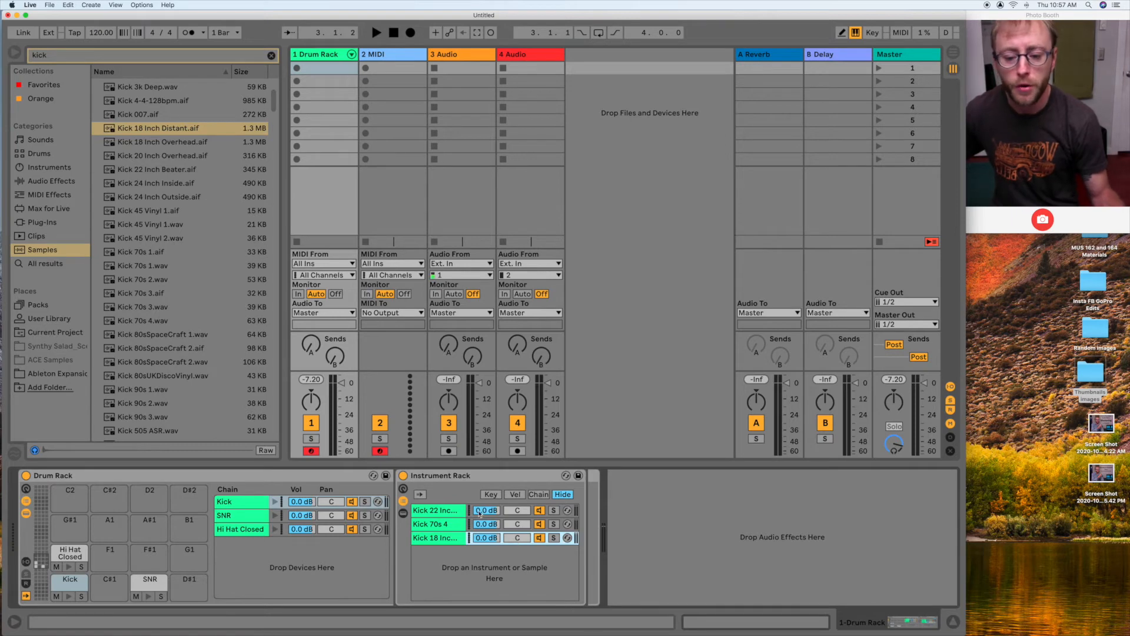
Step: Solo the three kick layers in turn and set their volumes: Kick 22 Inch Beater -7.7 dB, Kick 70s 4 -0.6 dB, Kick 18 Inch Distant 0.4 dB
drag(479, 513, 480, 516)
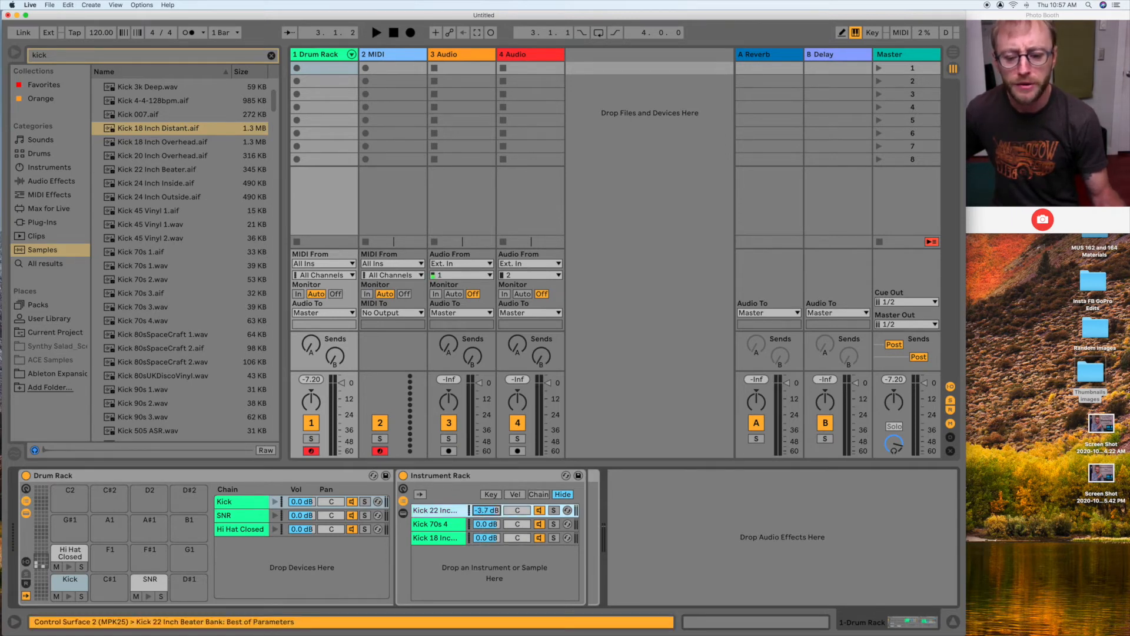
drag(487, 519, 483, 538)
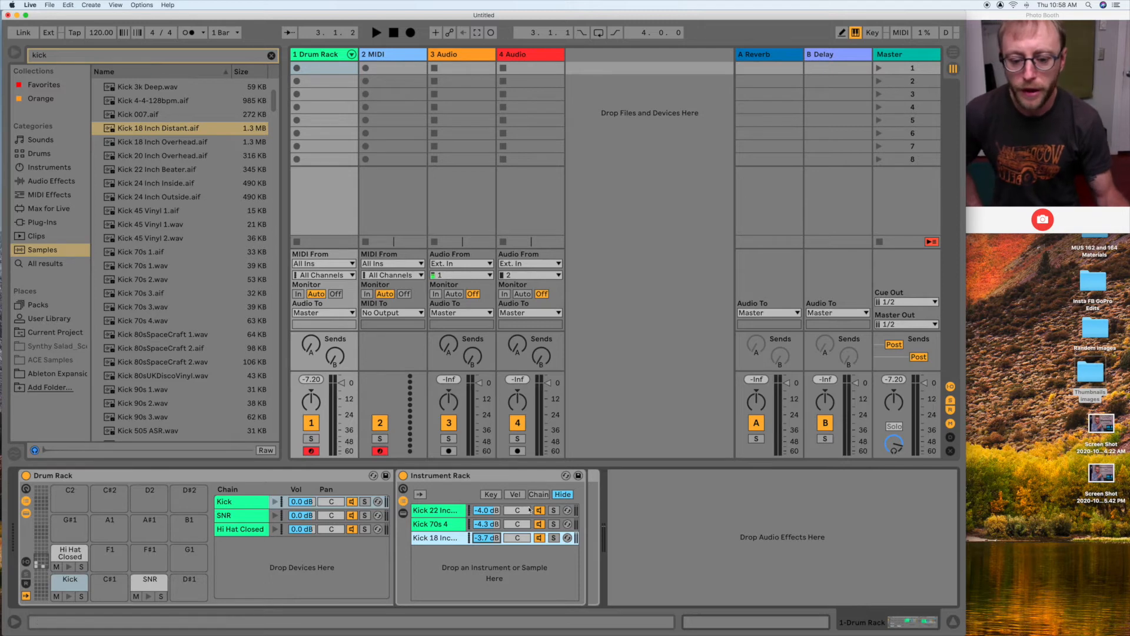
click(553, 511)
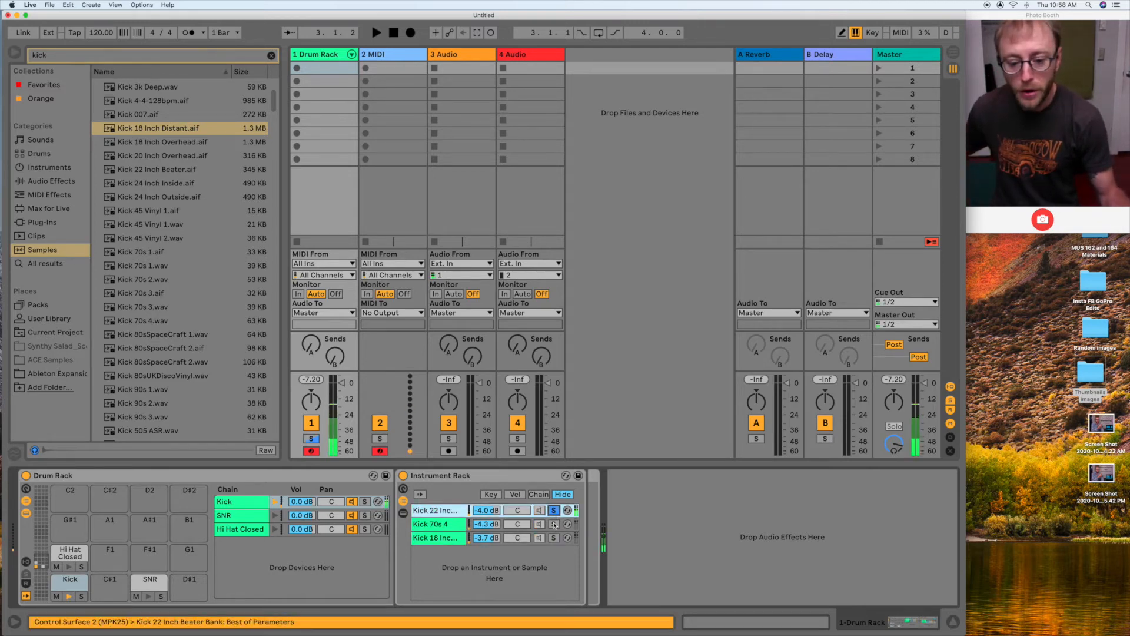
click(554, 524)
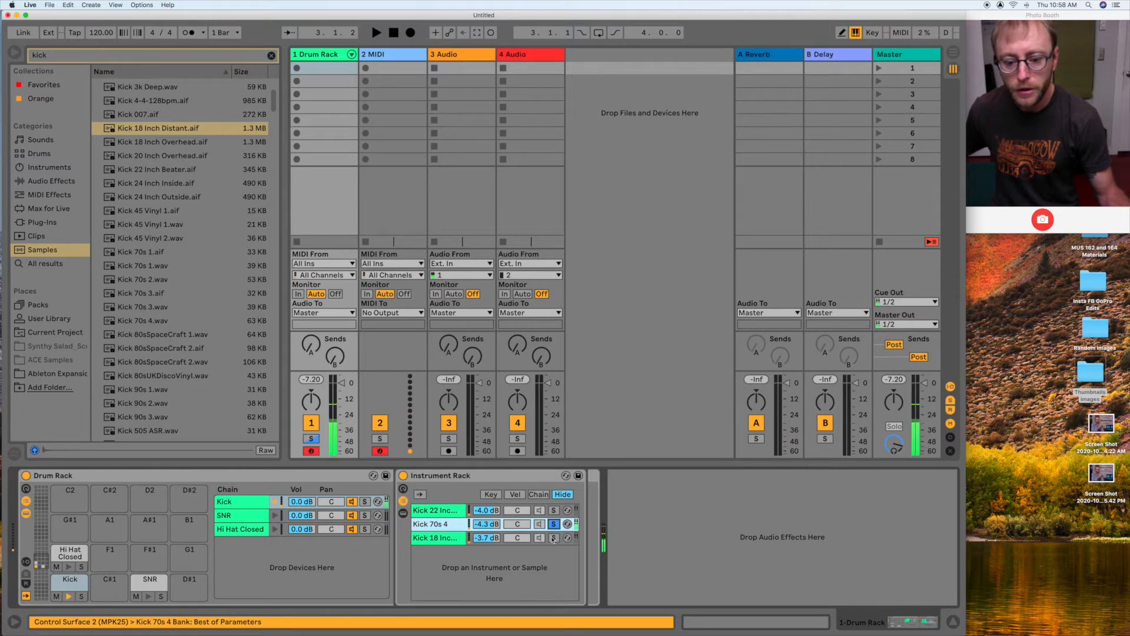
click(554, 538)
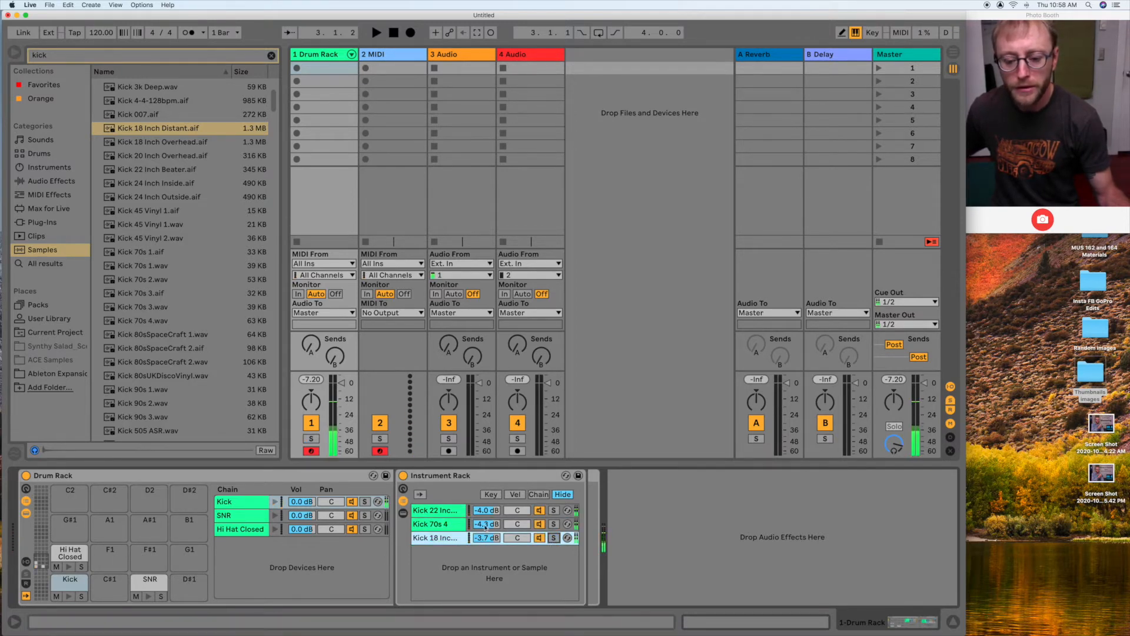
mouse_move(486, 511)
mouse_down()
mouse_move(487, 548)
mouse_move(486, 518)
mouse_up()
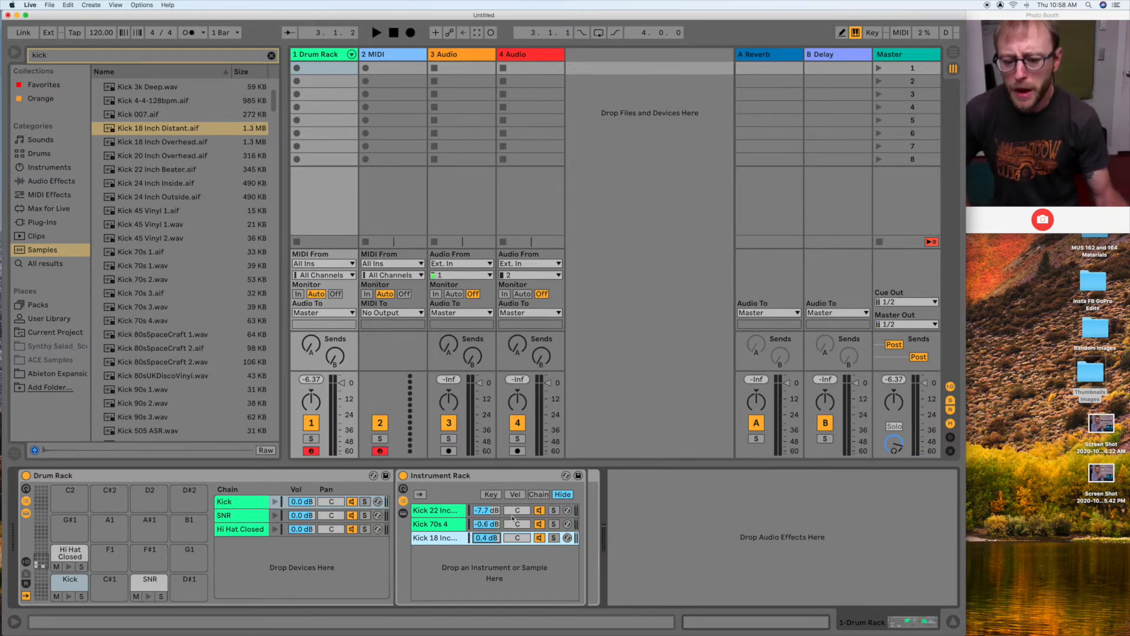
Step: Solo the Kick 22 Inch Beater chain, show its sampler device and examine the attack at the start of its waveform
click(553, 523)
click(554, 510)
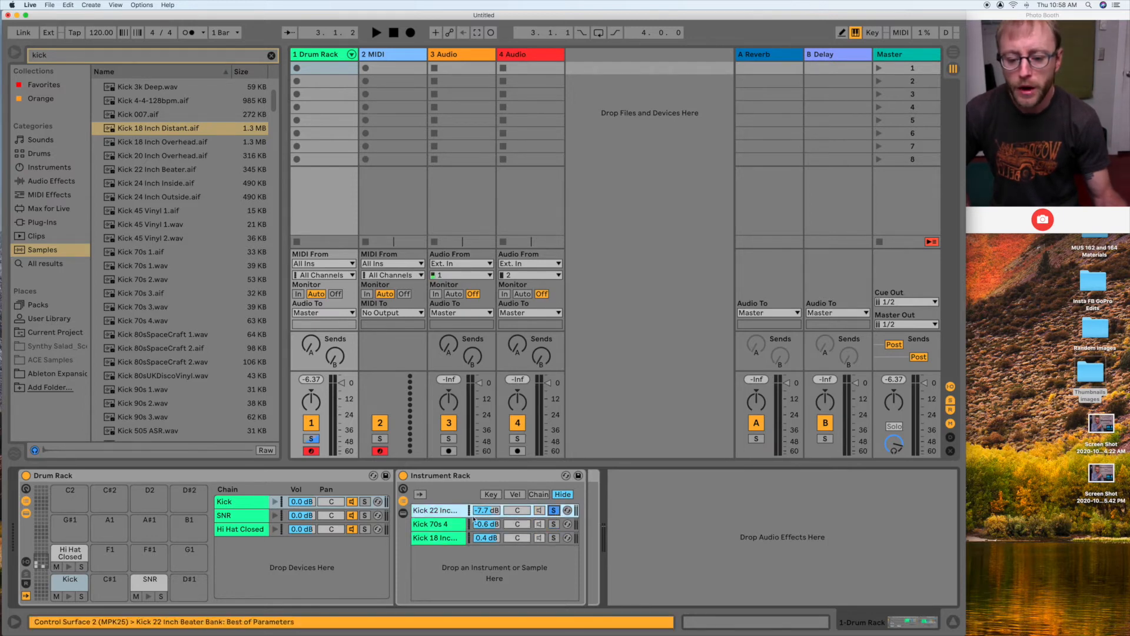
click(402, 513)
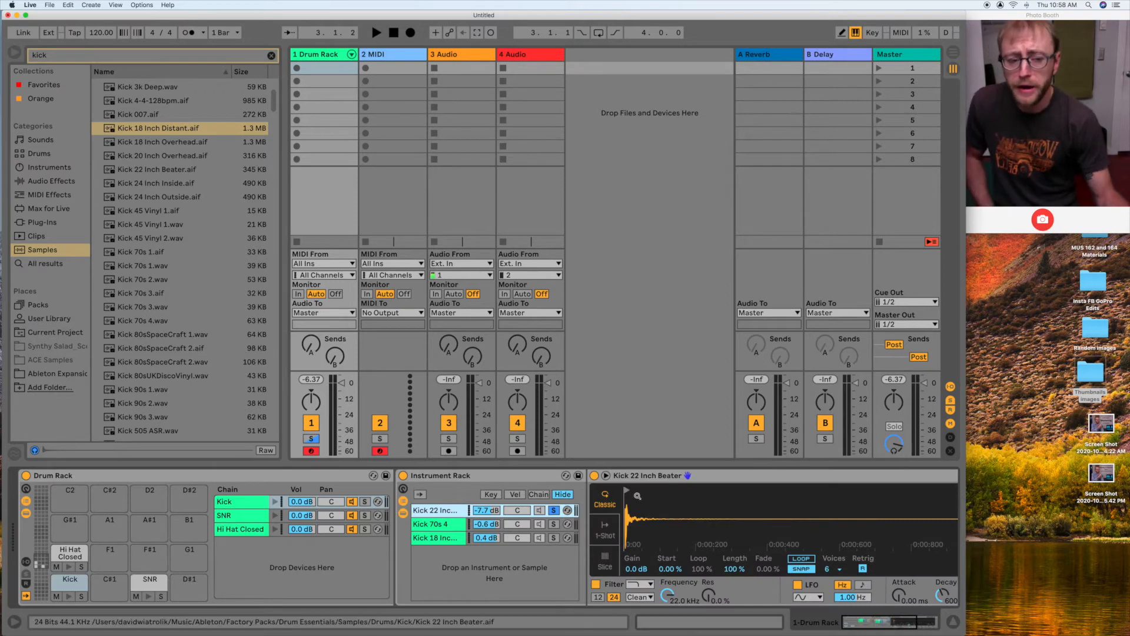
scroll(637, 496, right, 5)
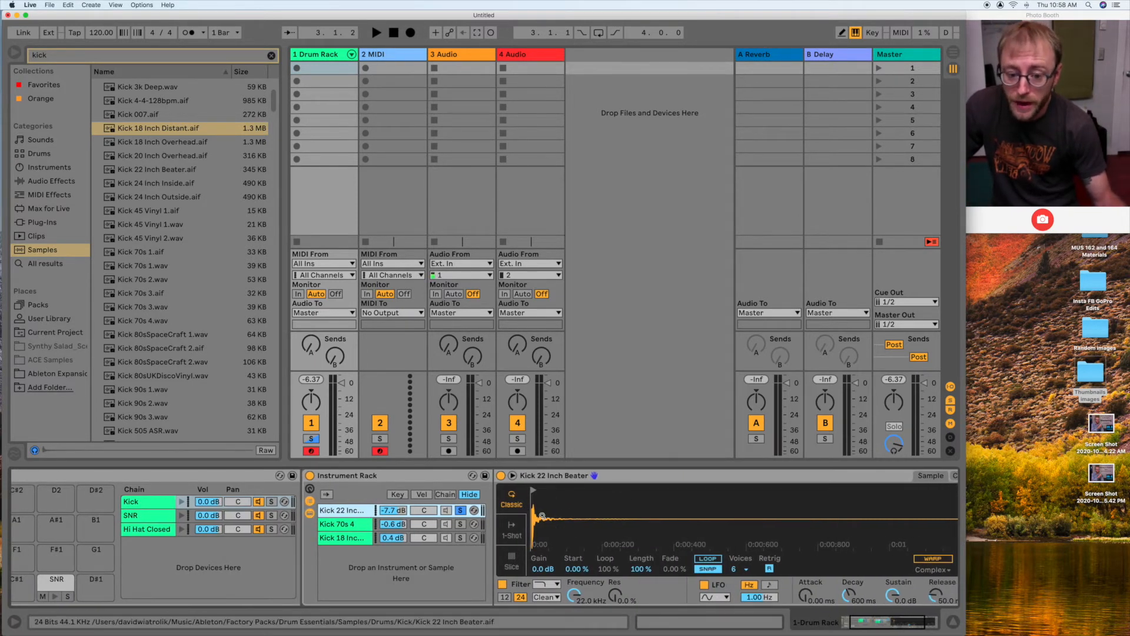
drag(542, 516, 543, 606)
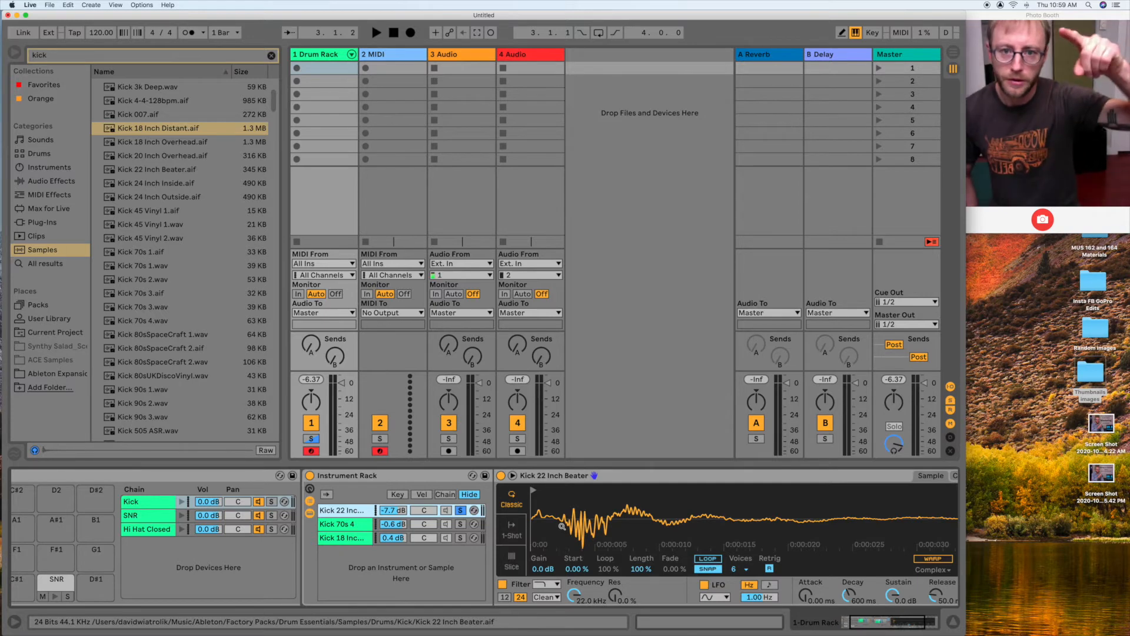
drag(551, 525, 554, 496)
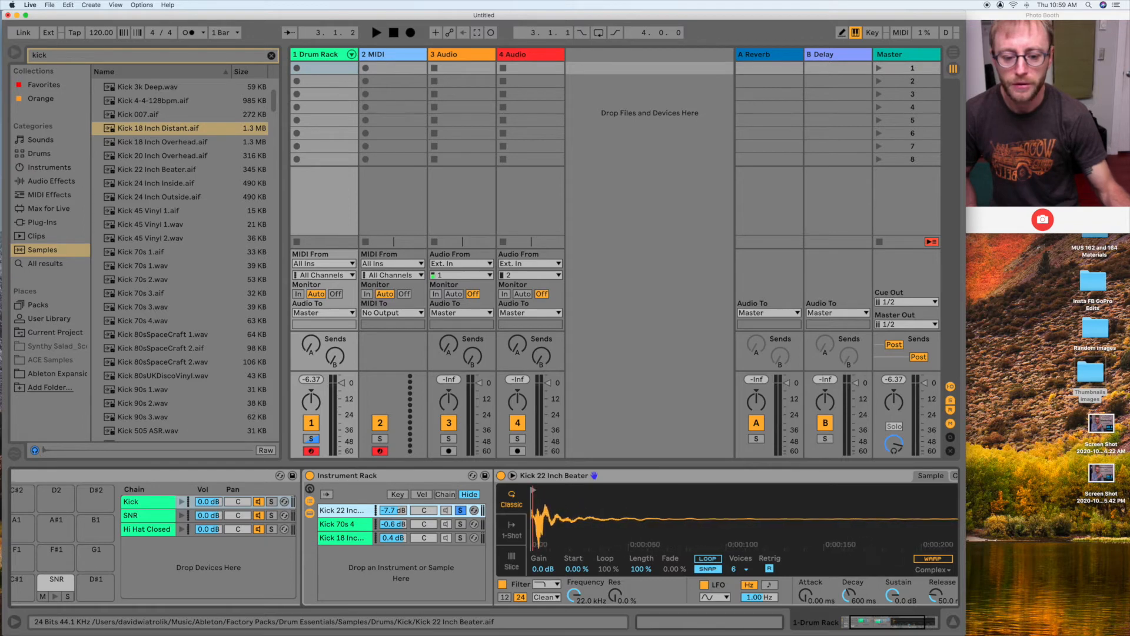
Step: Solo the Kick 70s 4 chain and examine the start of its waveform up close
click(330, 524)
click(460, 524)
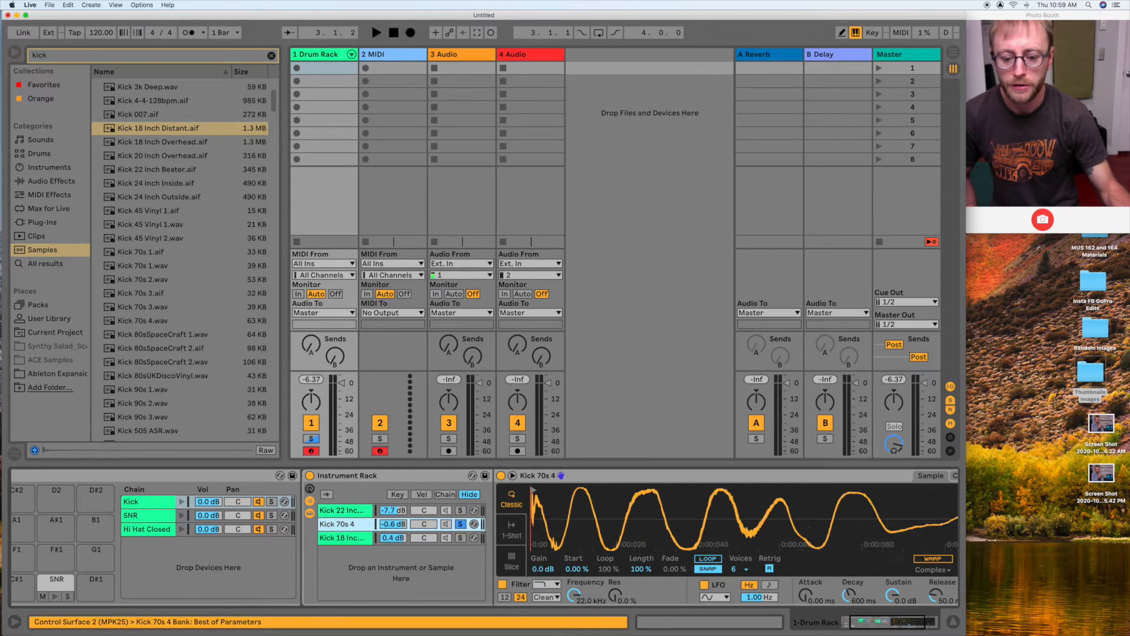
drag(532, 521, 533, 561)
Step: Move the Kick 18 Inch Distant sample's start marker slightly later, up to the beginning of the audible hit, and solo that chain
click(355, 537)
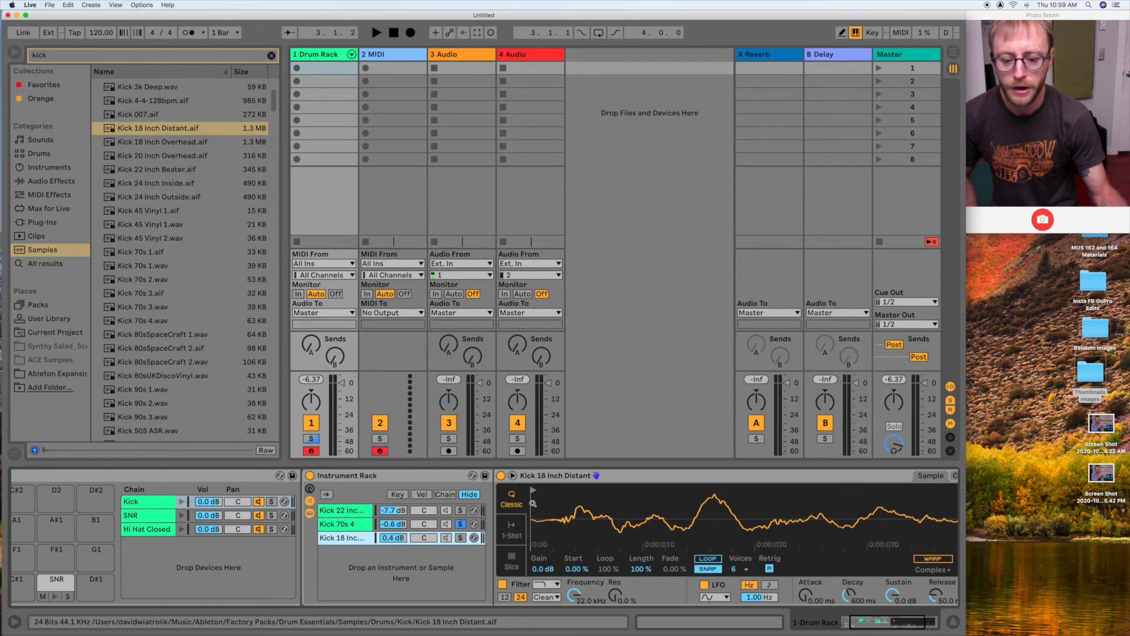
drag(534, 489, 554, 490)
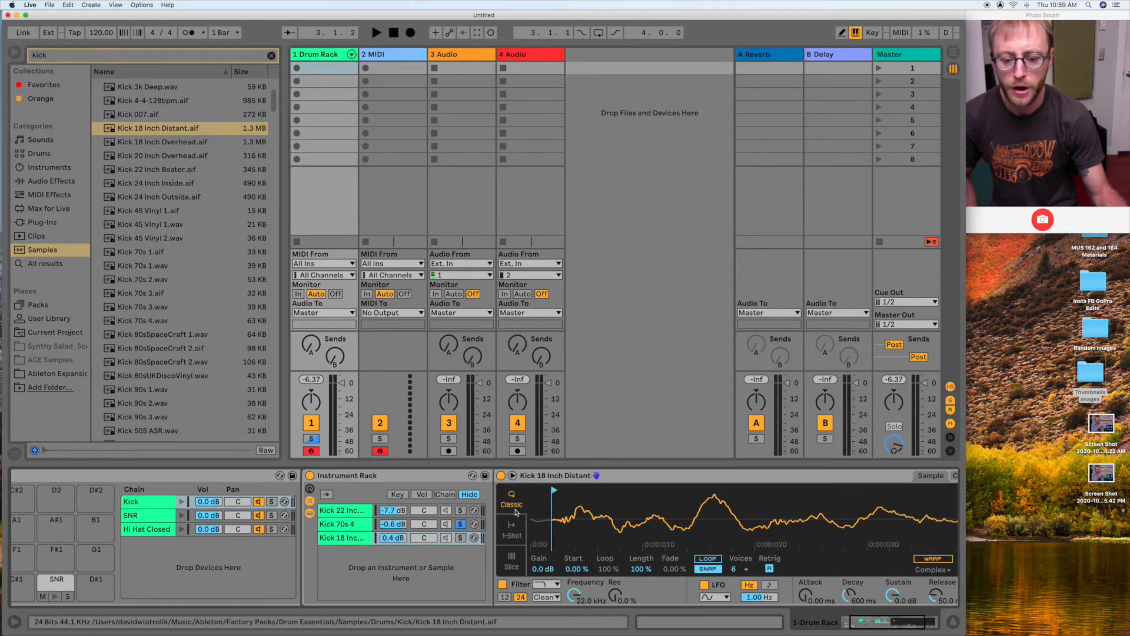
click(350, 538)
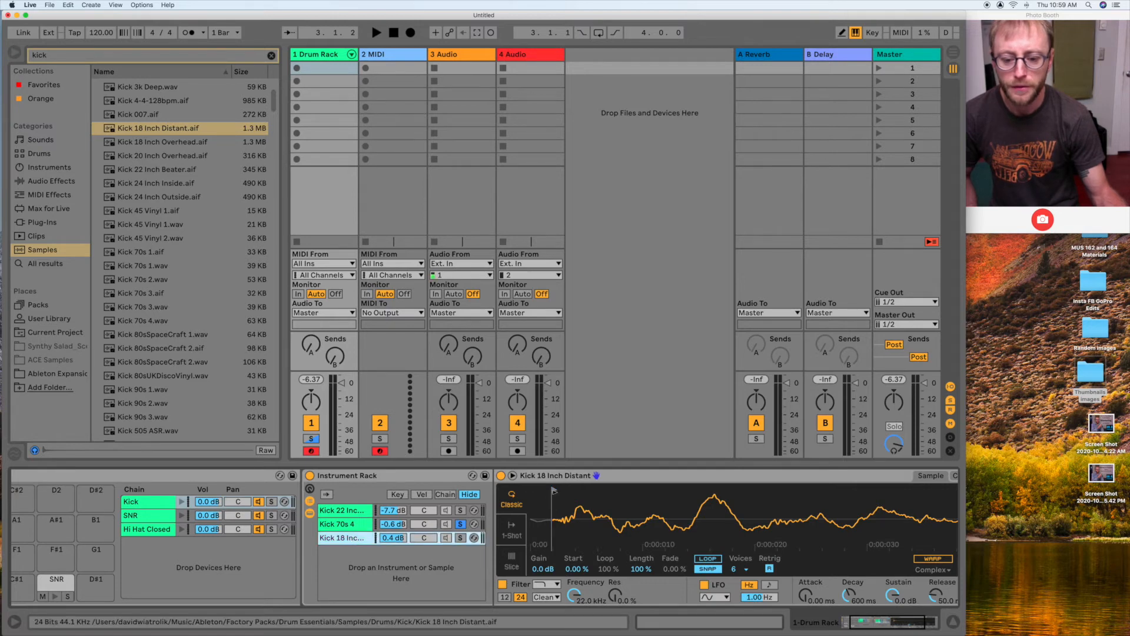
click(554, 490)
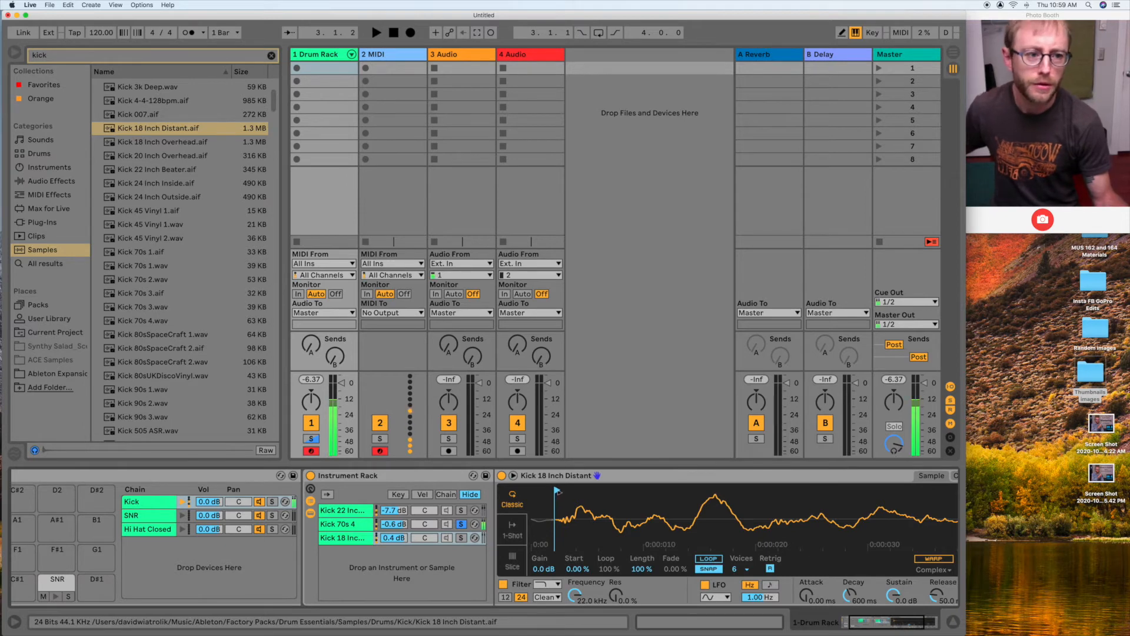
drag(573, 533, 572, 424)
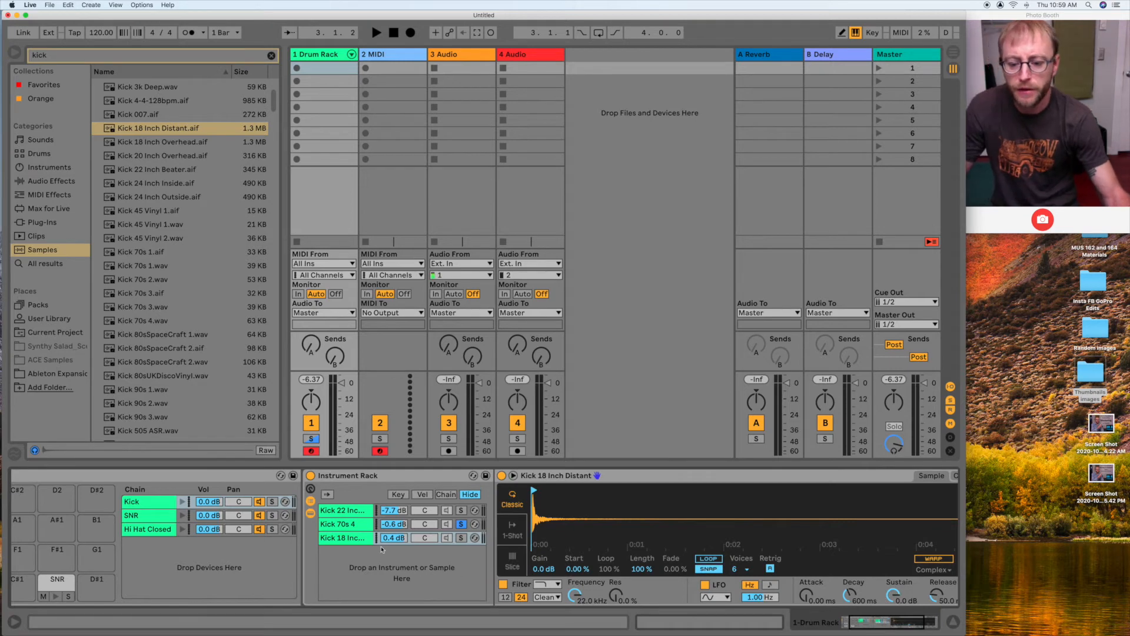
click(461, 537)
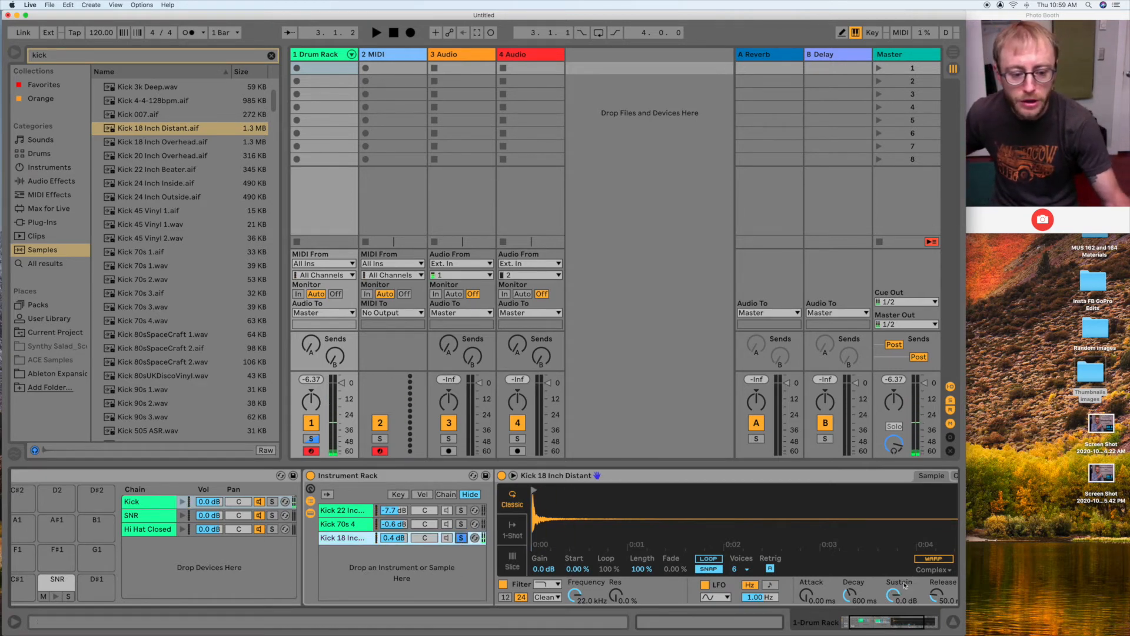
Step: Trim the Kick 18 Inch Distant sample's end to just after the hit, and set its sustain to -15 dB and release to 10.6 ms
scroll(924, 525, right, 1)
scroll(924, 526, right, 3)
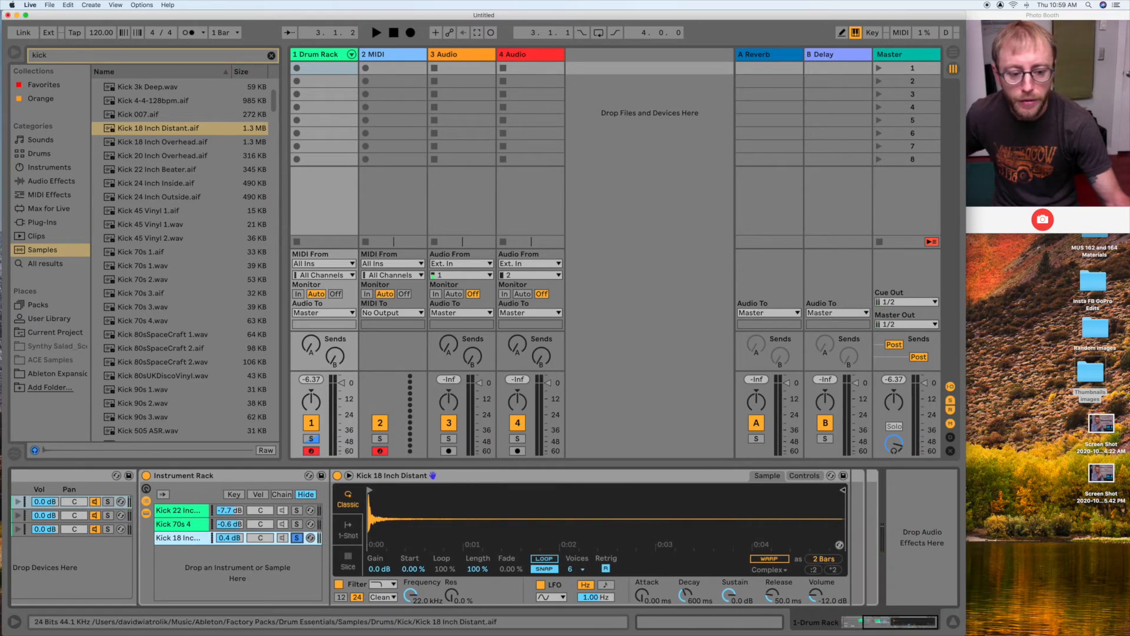
drag(552, 496, 383, 491)
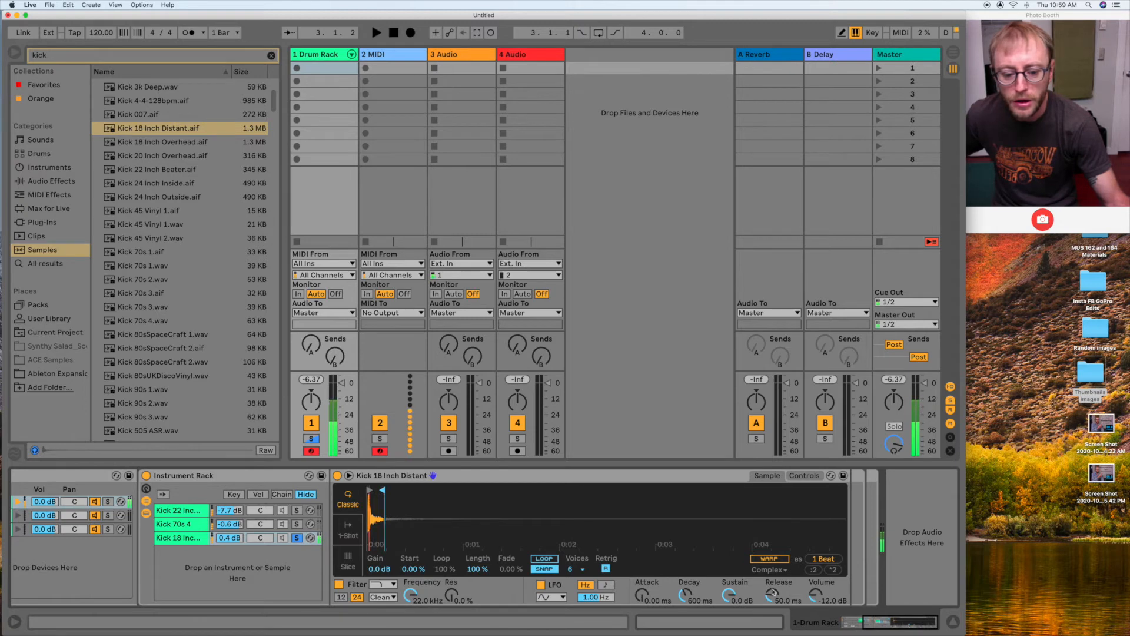
mouse_move(772, 595)
mouse_down()
mouse_move(773, 609)
mouse_move(729, 614)
mouse_up()
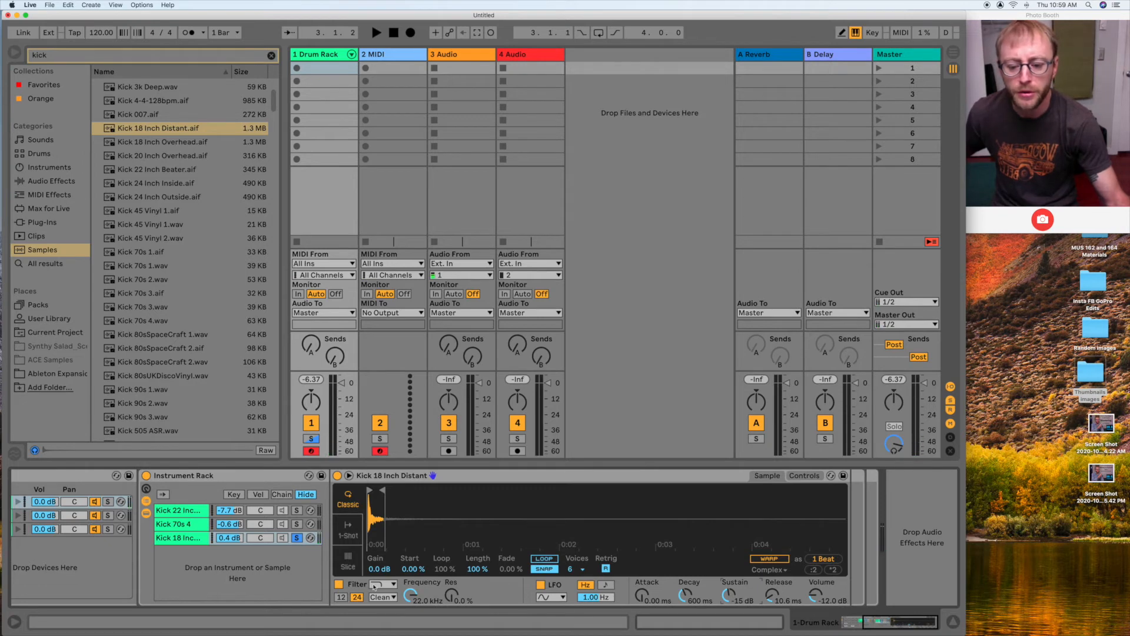
Step: Solo the Kick 70s 4 chain, then release its solo so all three kick layers play together
scroll(383, 592, left, 3)
scroll(386, 592, left, 5)
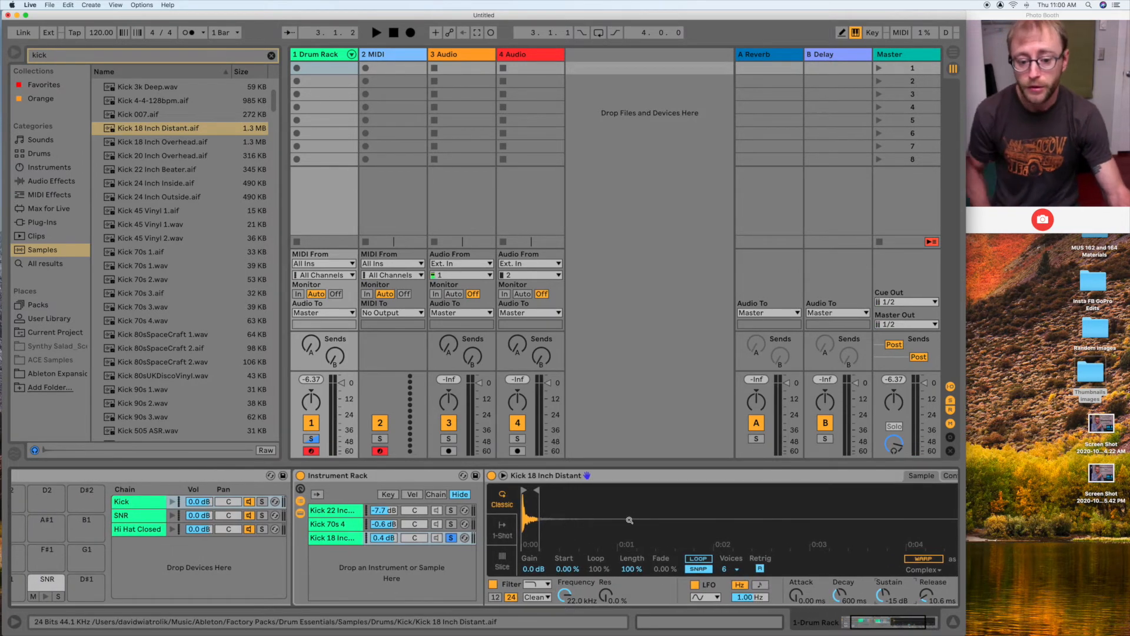
click(451, 524)
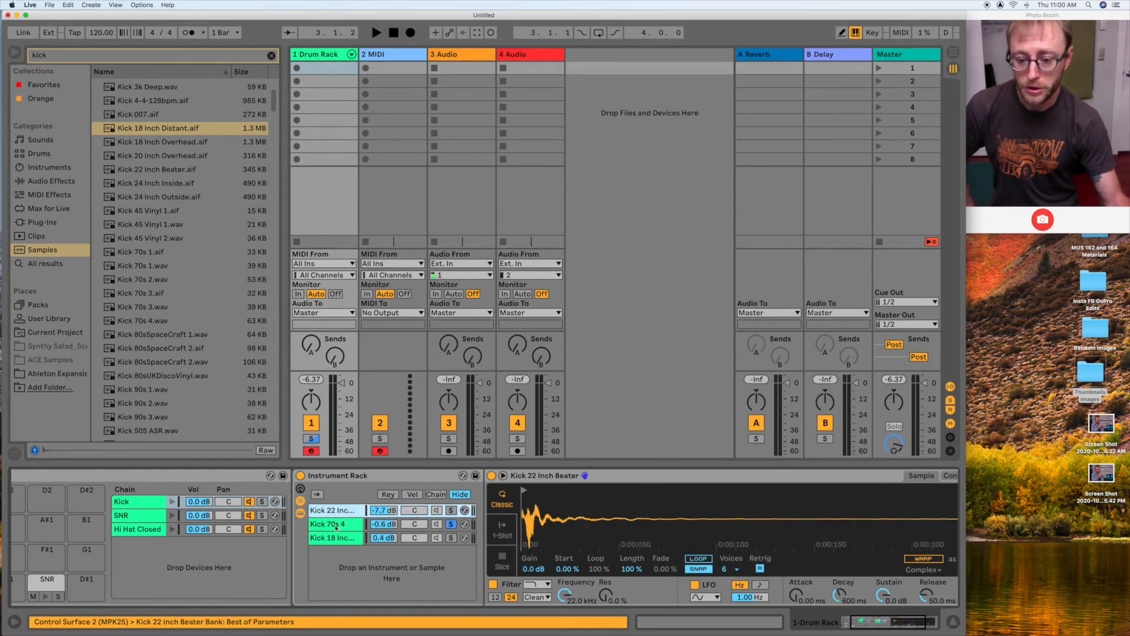
click(450, 524)
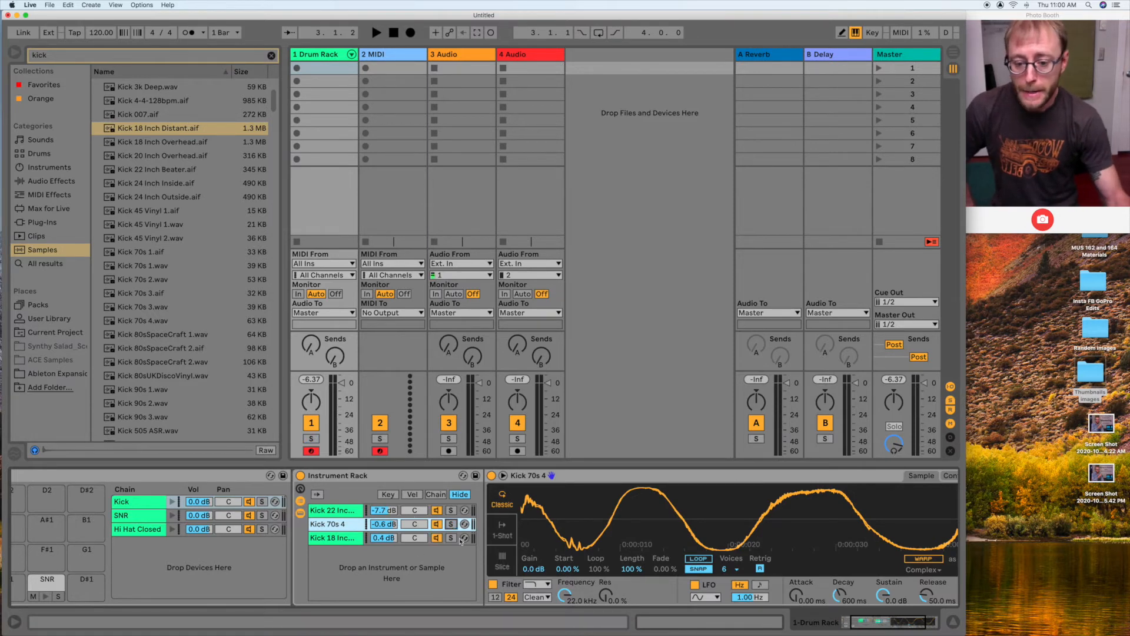
Step: Toggle the Drum Rack's chain list off and on again, and hide the devices inside the kick's Instrument Rack
scroll(389, 556, left, 3)
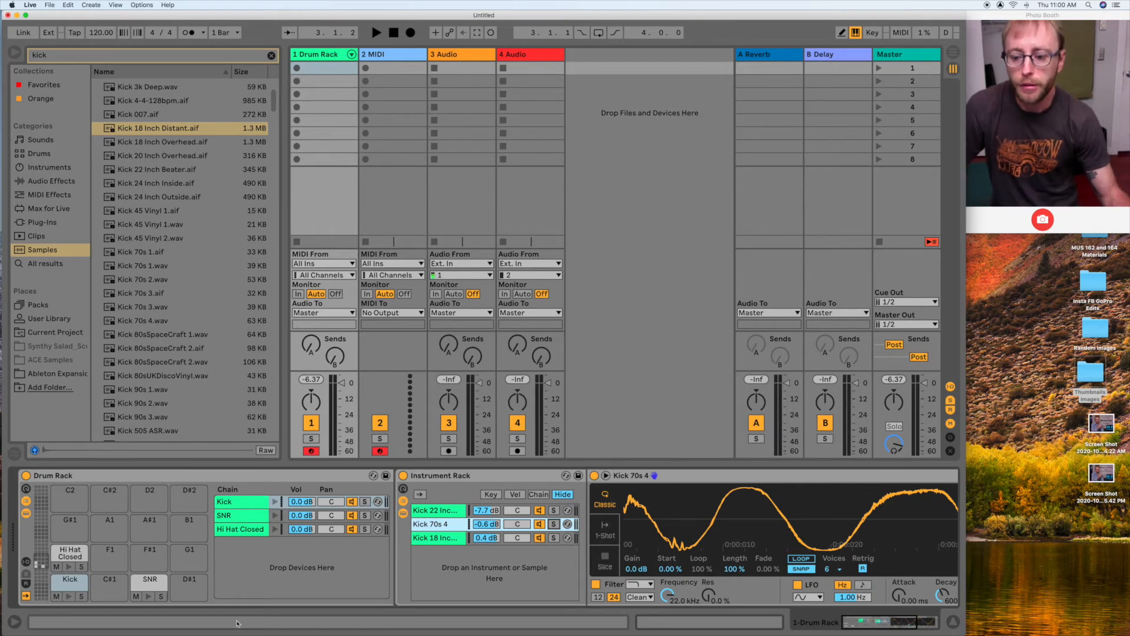
click(256, 476)
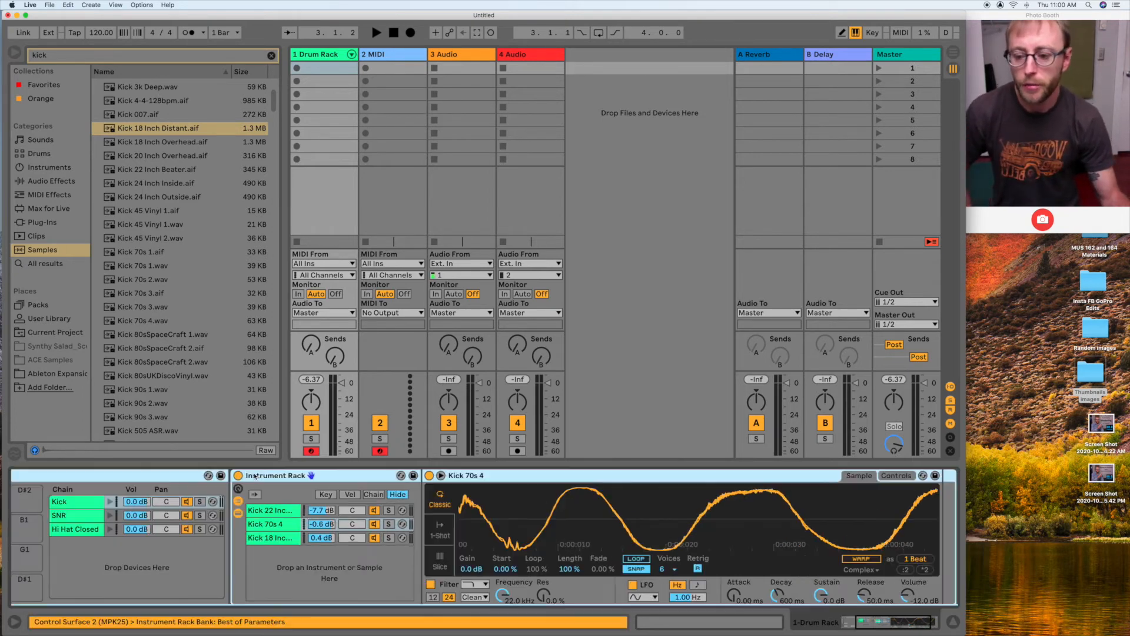
scroll(255, 476, left, 5)
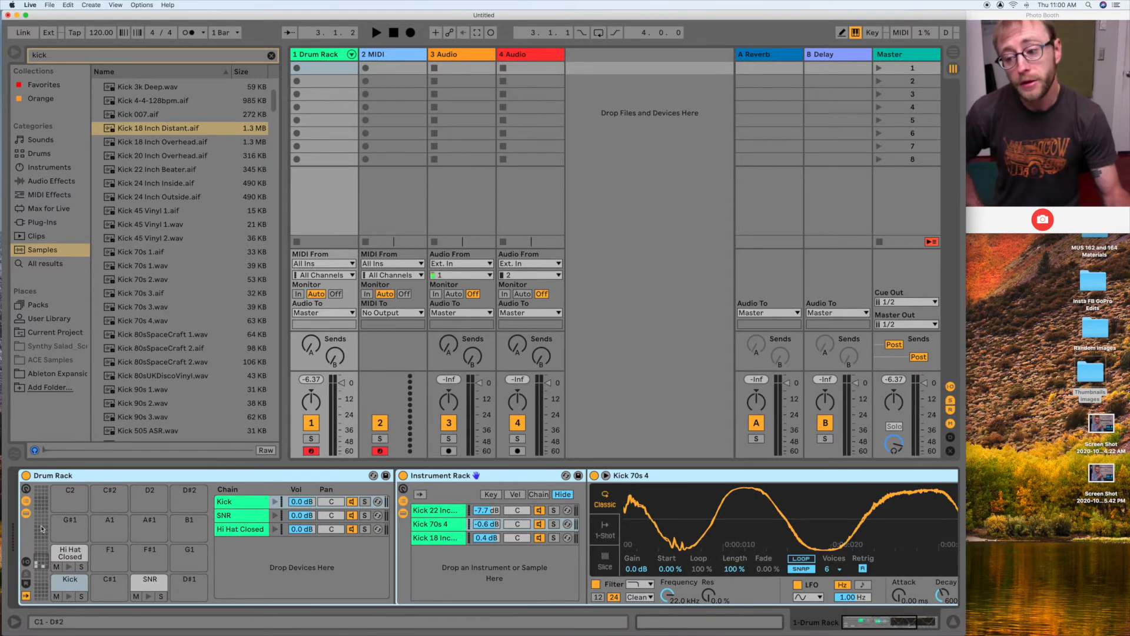
click(26, 501)
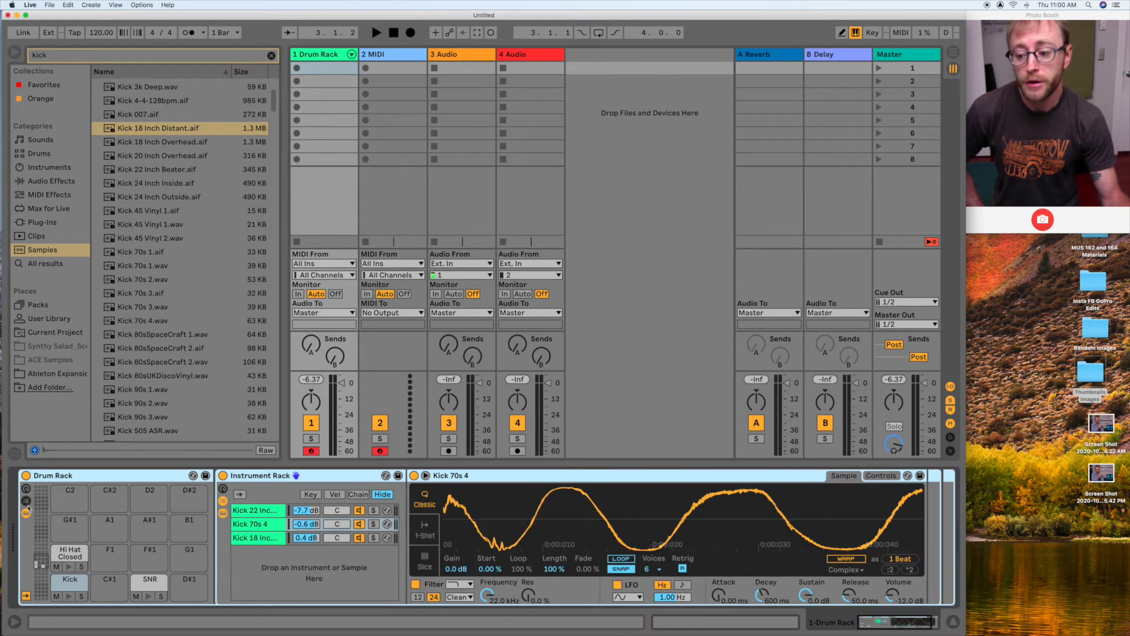
click(26, 502)
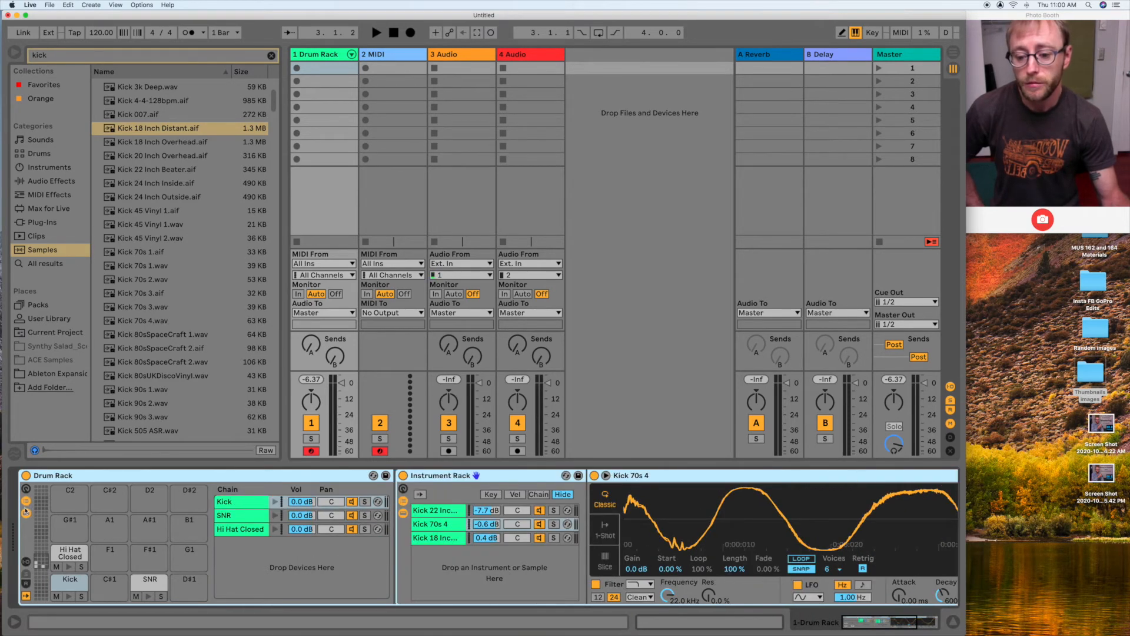
click(402, 514)
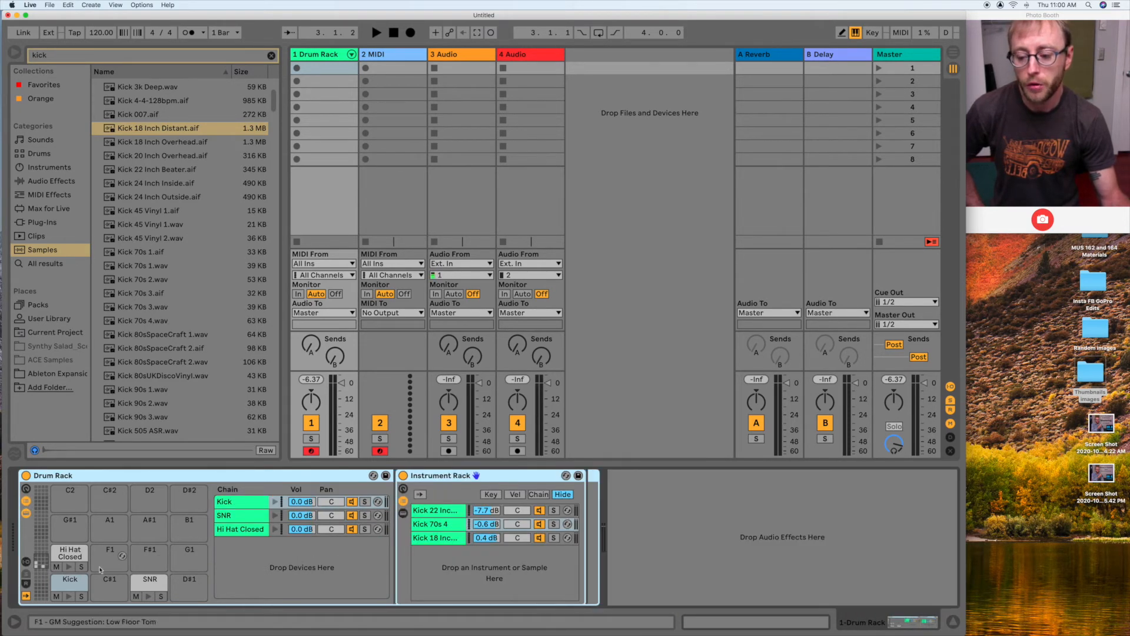
Step: Show the Drum Rack's input/output settings and return chains, and resize the divider to enlarge the return chain area
click(26, 563)
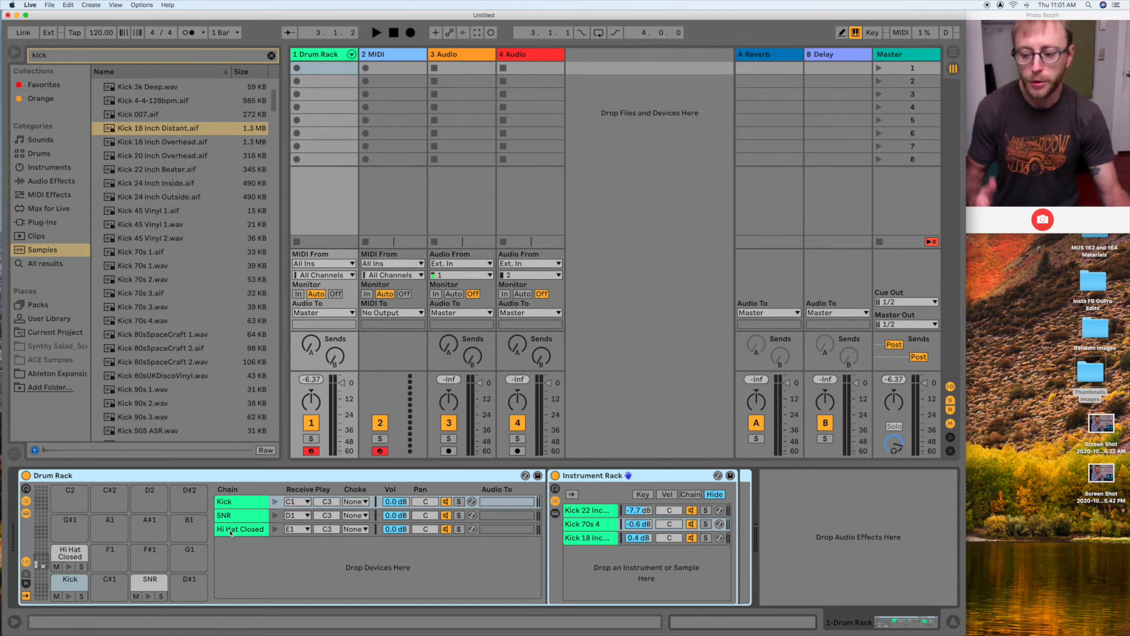
click(26, 584)
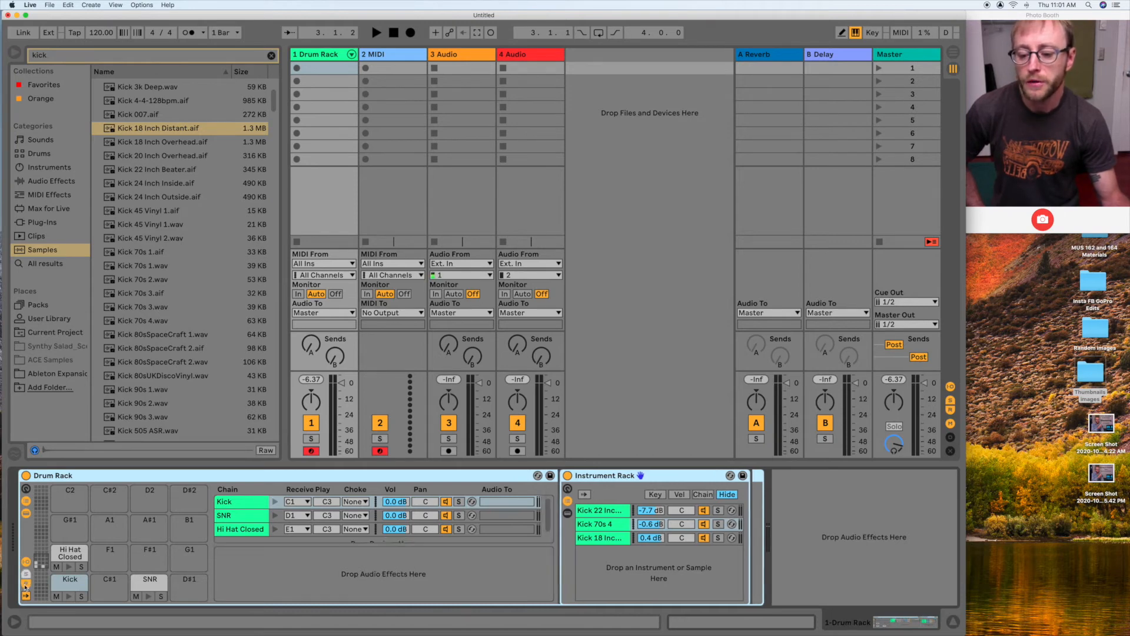
drag(351, 544, 350, 564)
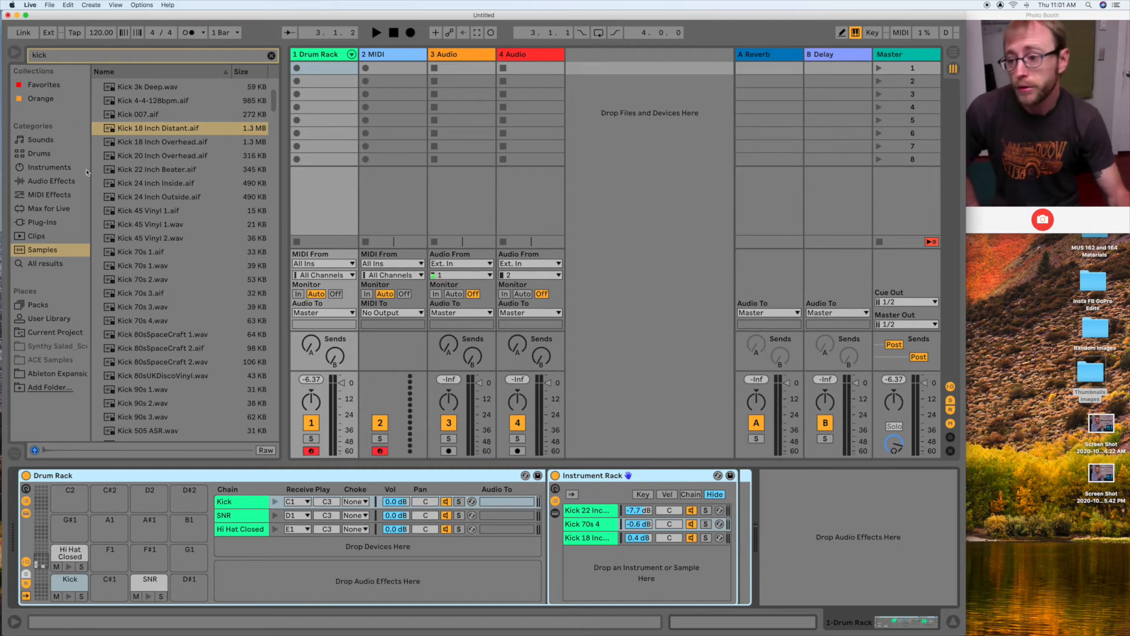
Step: Clear the browser search, add the Reverb audio effect as a return chain in the Drum Rack, and try out the Kick chain's send to it
click(56, 184)
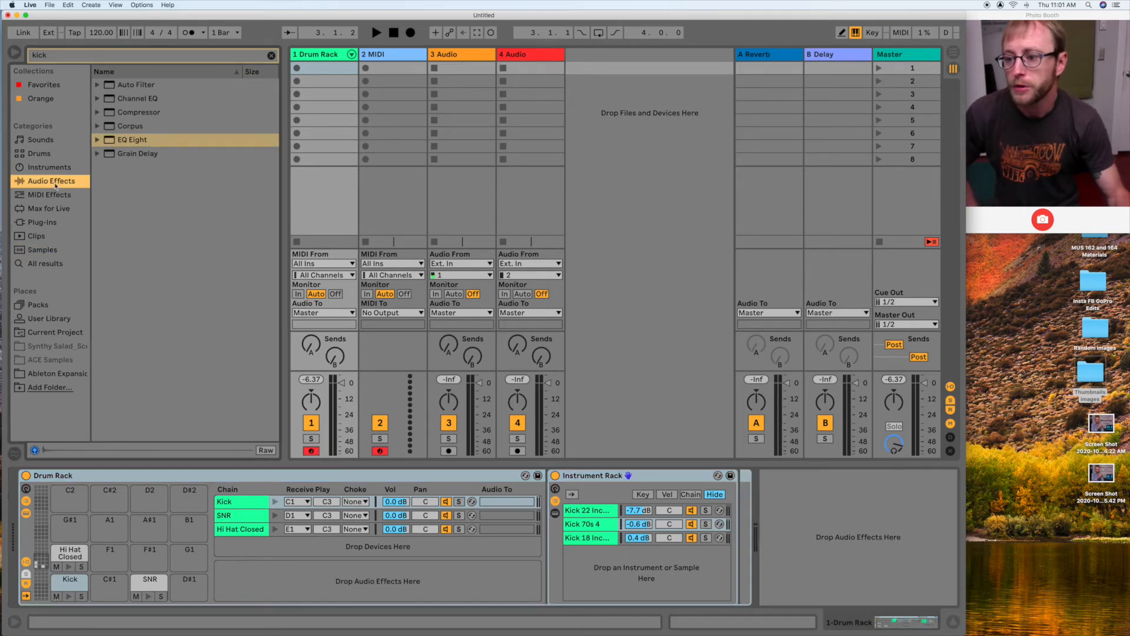
click(271, 56)
scroll(126, 319, down, 5)
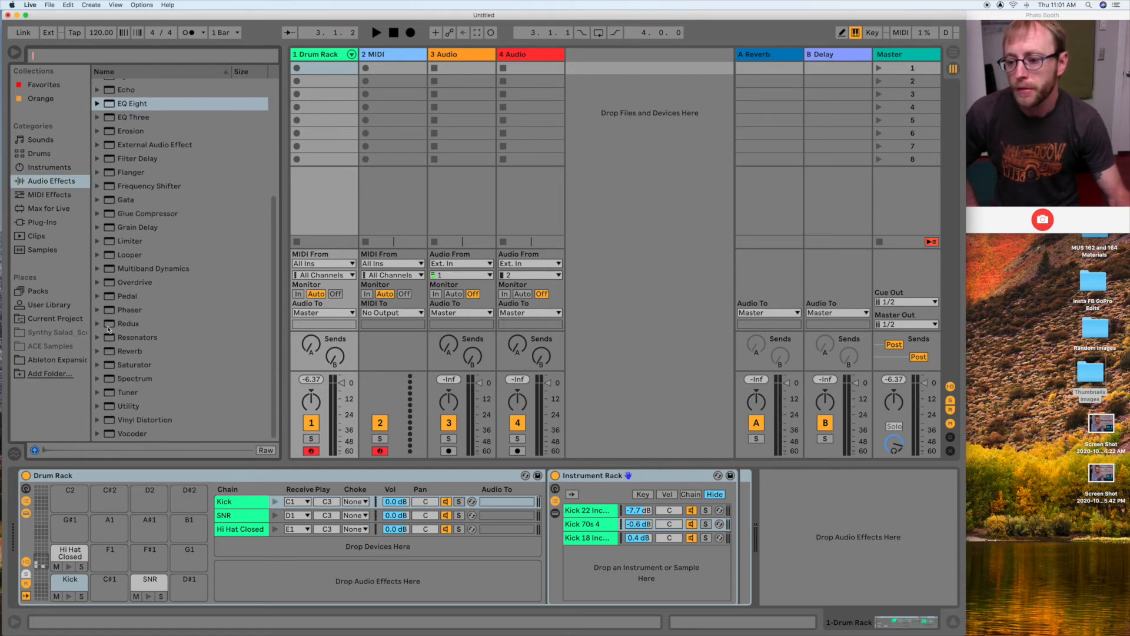
click(109, 351)
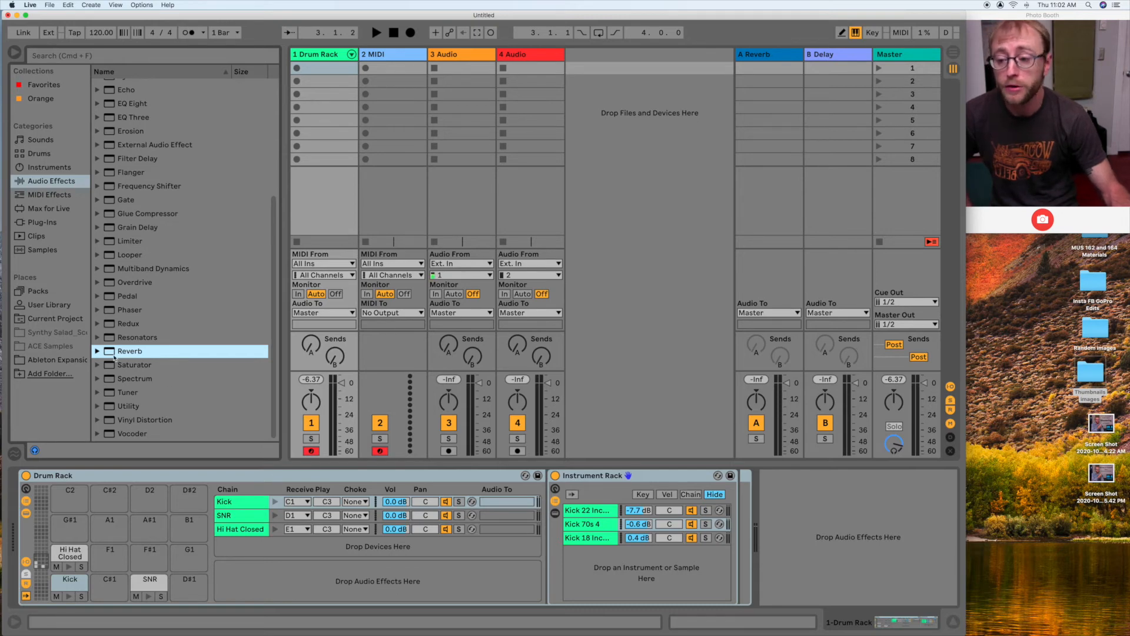
drag(230, 505, 372, 595)
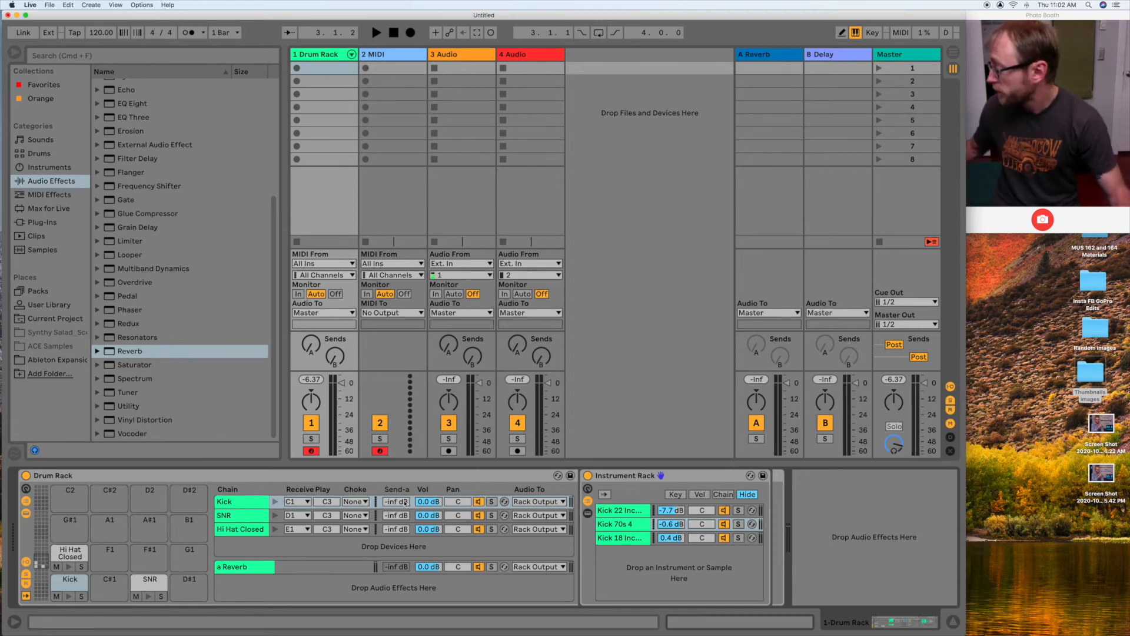
mouse_move(405, 502)
mouse_down()
mouse_move(405, 468)
mouse_move(406, 503)
mouse_up()
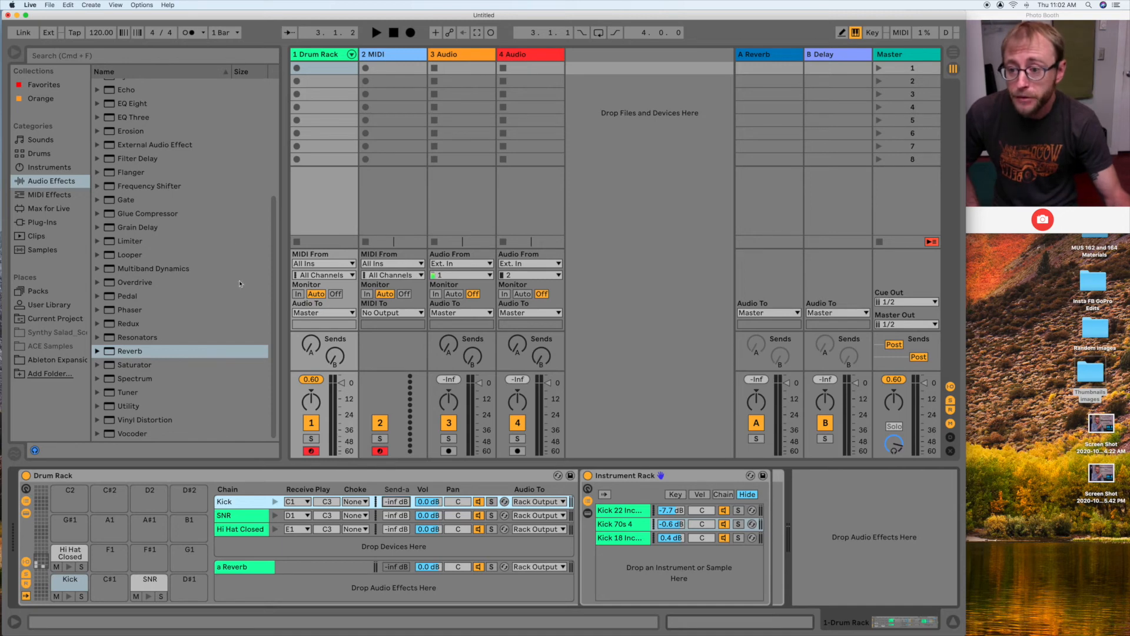
Step: Search the audio effects for "over" and add Overdrive as a second return chain in the Drum Rack
click(134, 60)
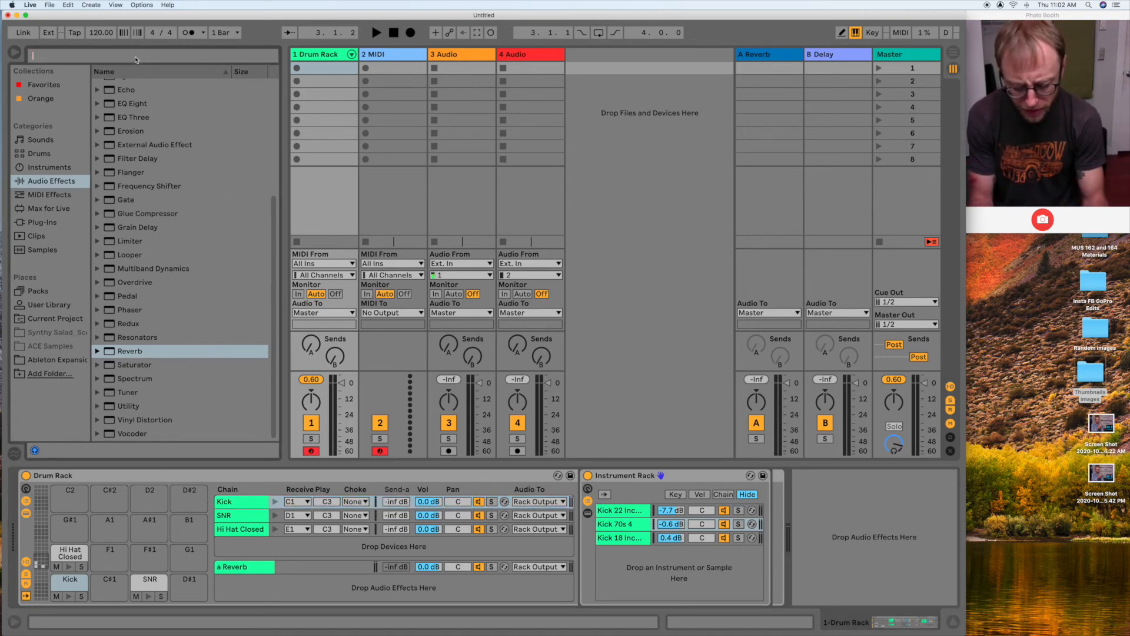
text(dis)
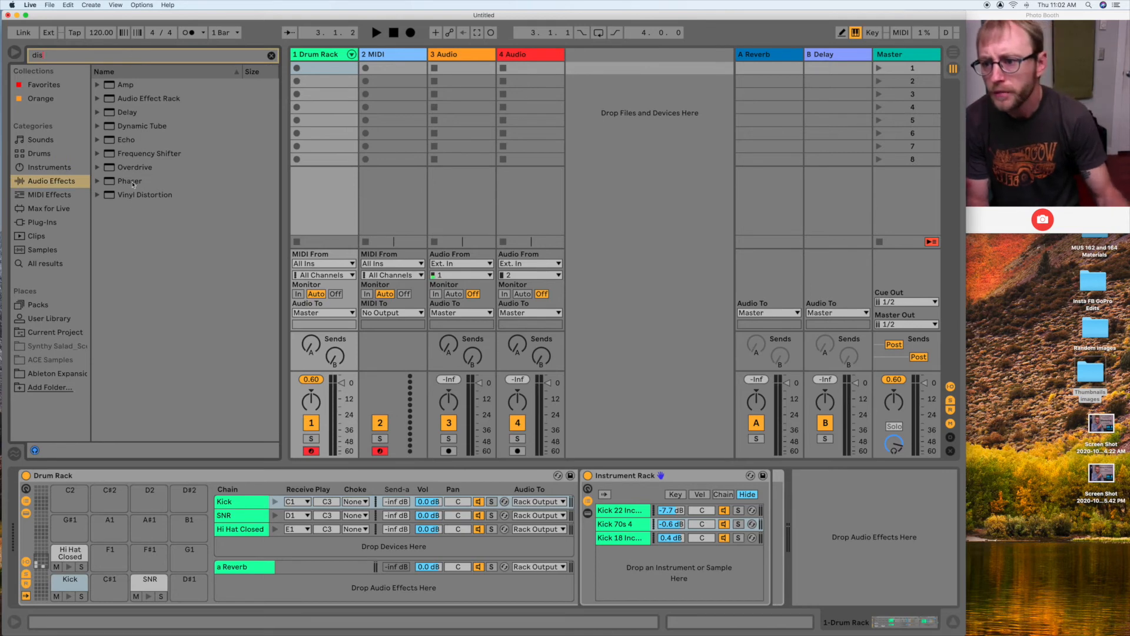
key(BackSpace)
key(BackSpace)
key(BackSpace)
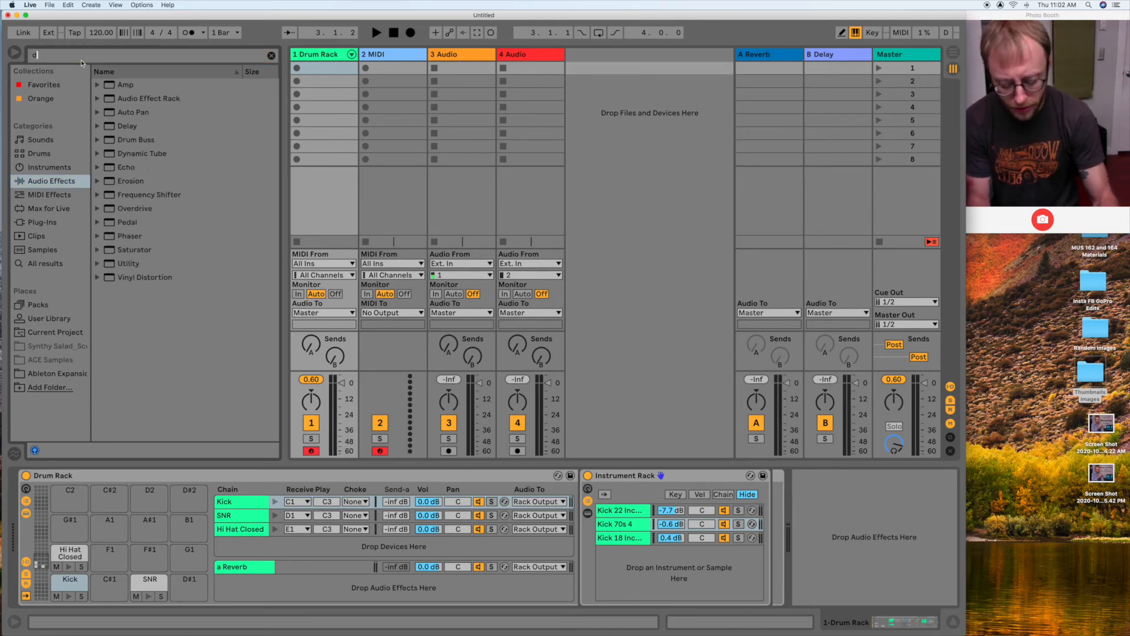
text(over)
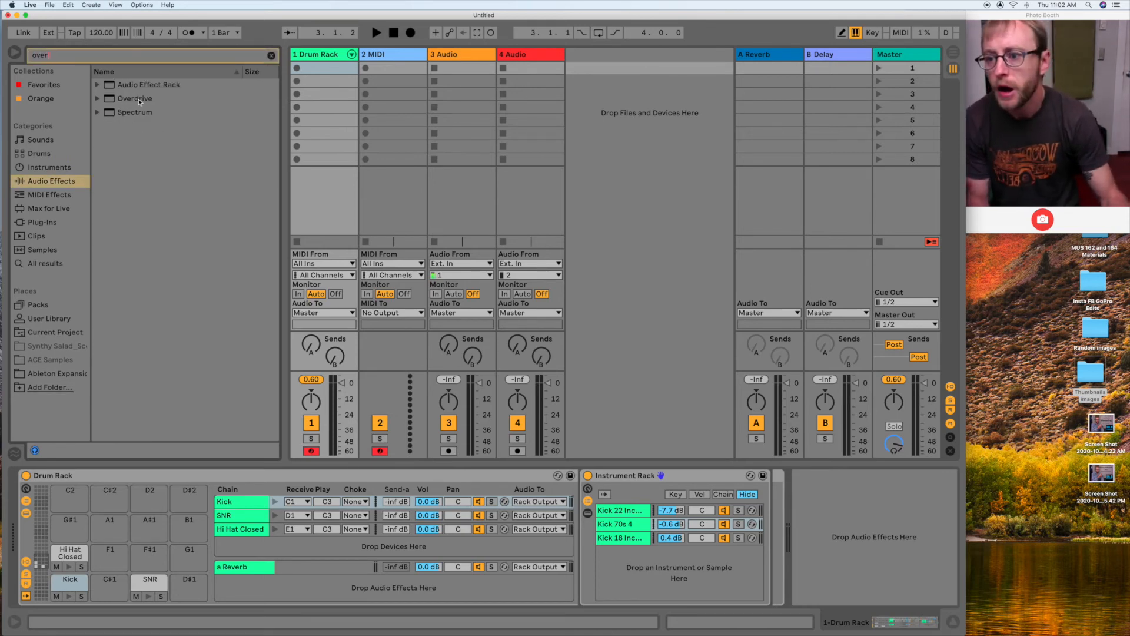
click(110, 105)
drag(111, 108, 376, 595)
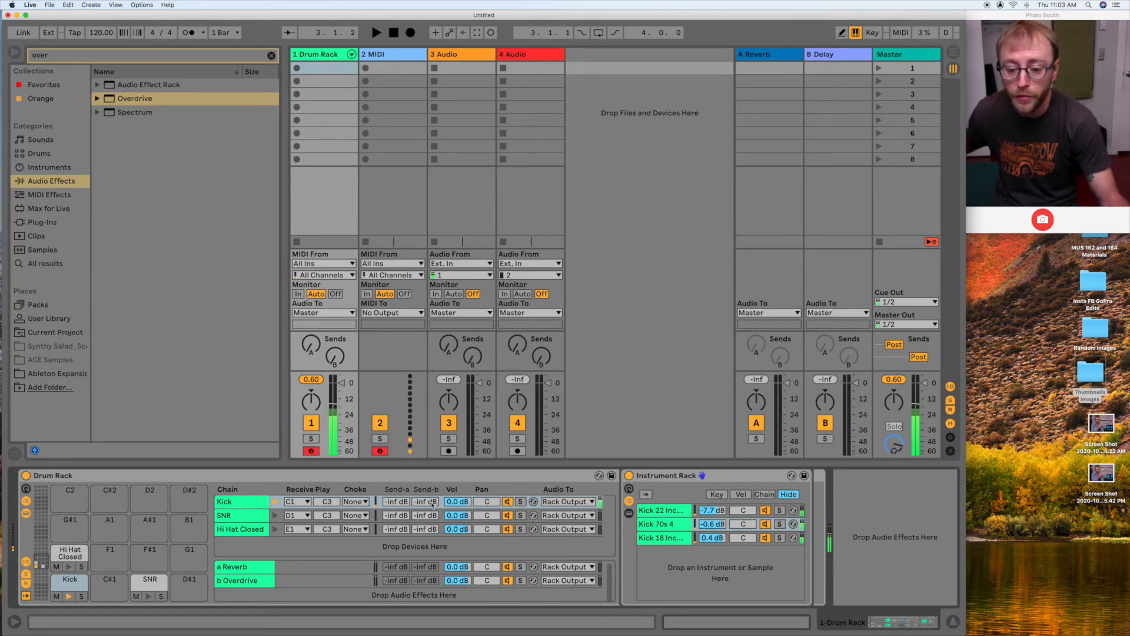
Step: Set the Kick chain's Reverb send to -2.8 dB, its Overdrive send to -3.0 dB and its volume to -9.3 dB
drag(433, 505, 396, 470)
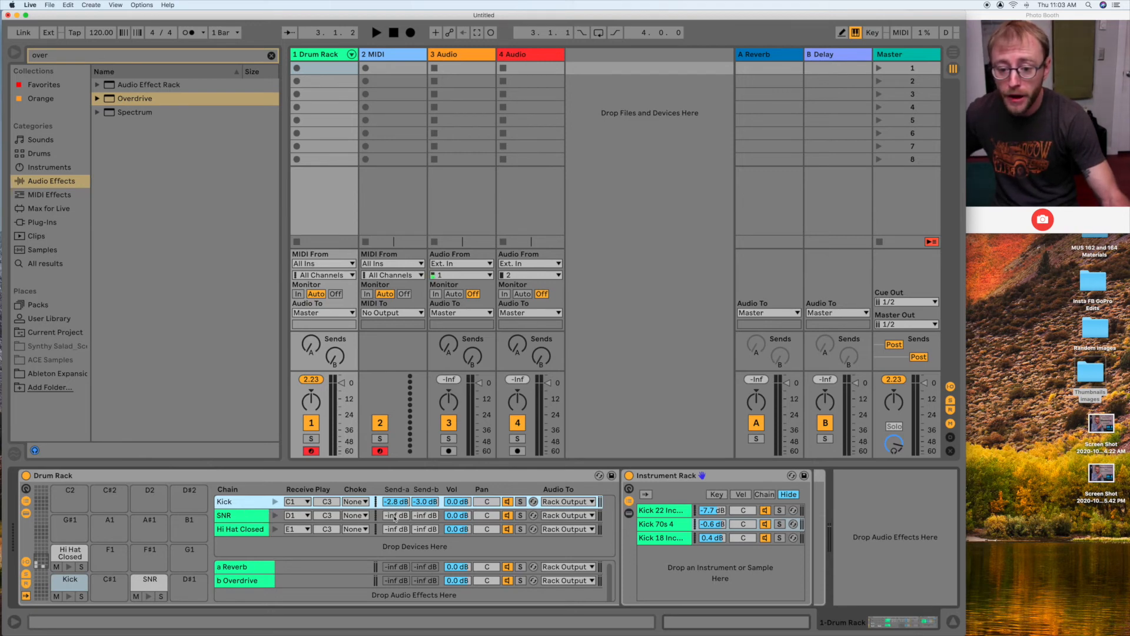
click(249, 521)
click(252, 509)
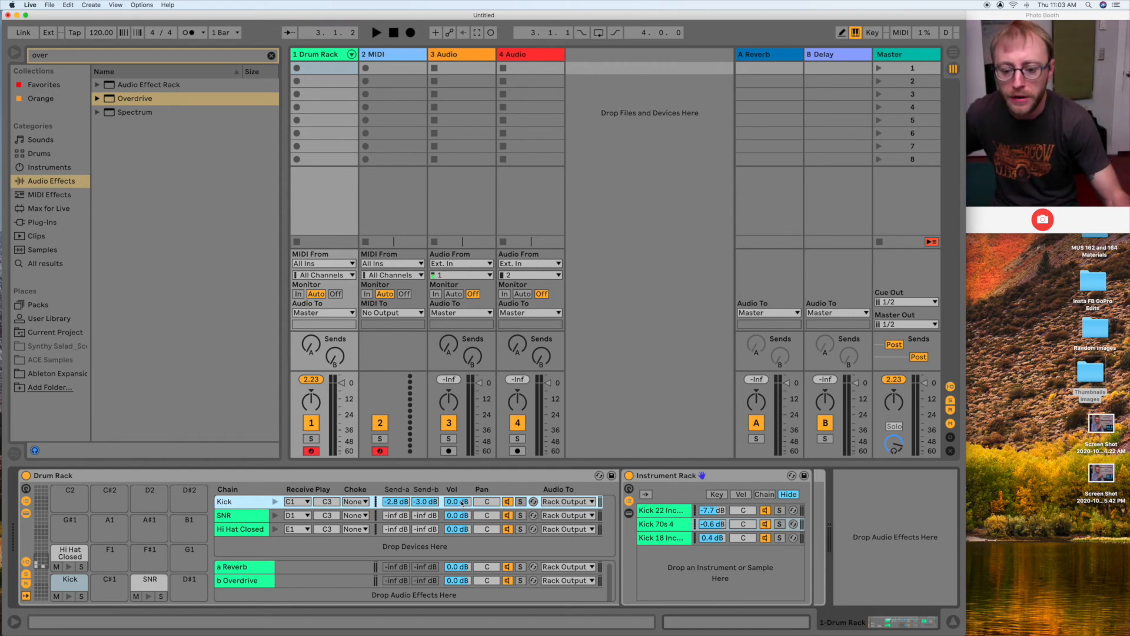
drag(460, 503, 461, 524)
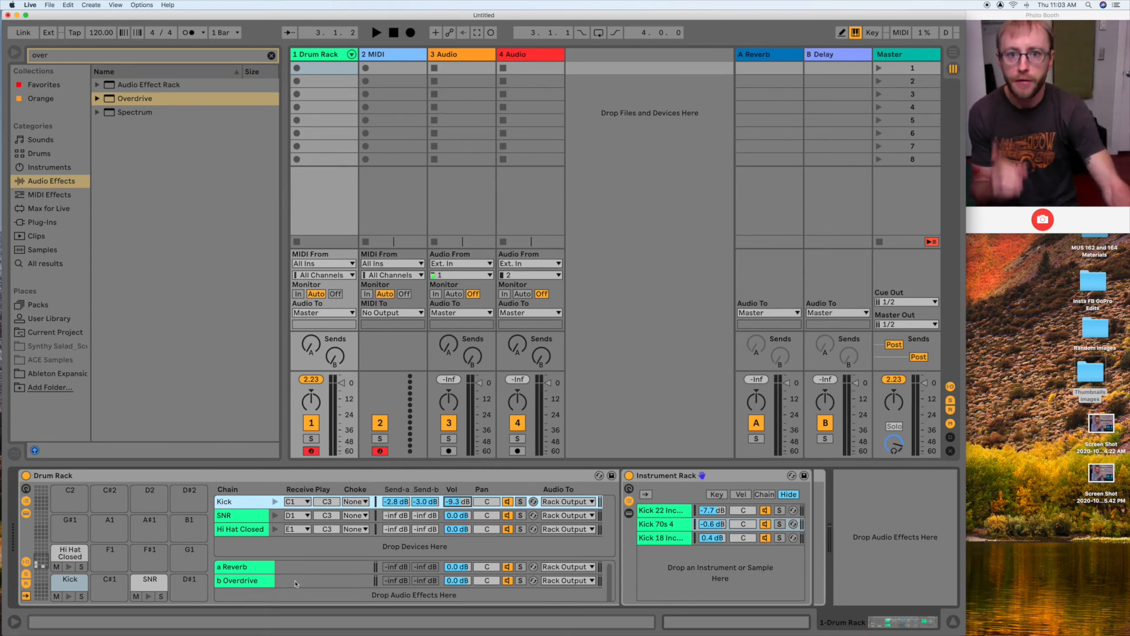
Step: Open the SNR pad's empty Instrument Rack and search the sample library for "snare"
click(144, 585)
click(270, 56)
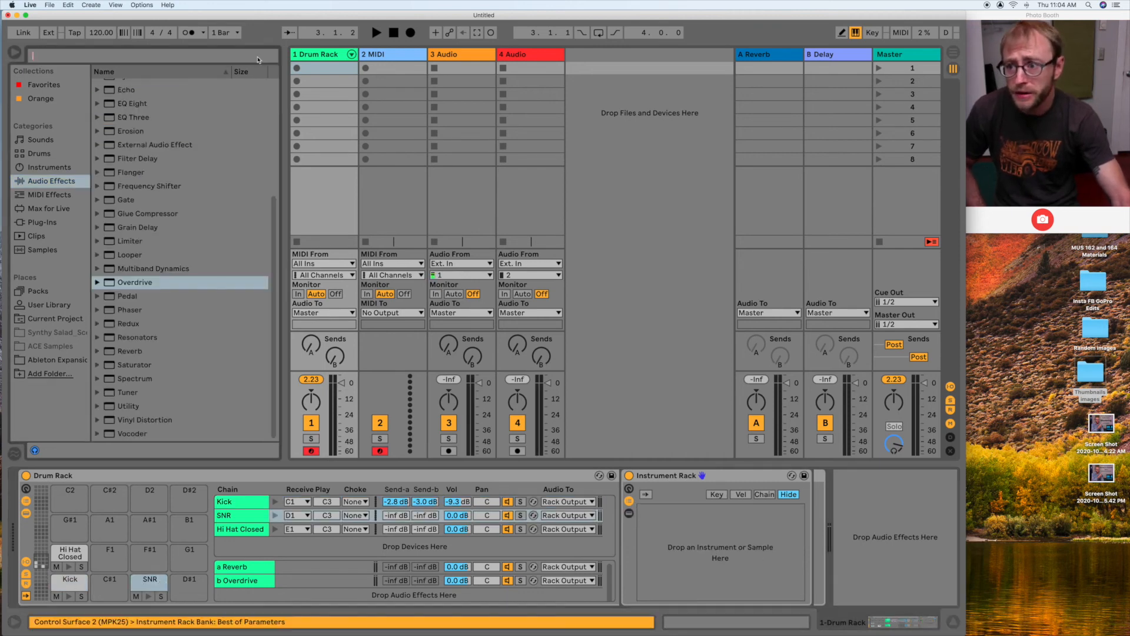
text(snare)
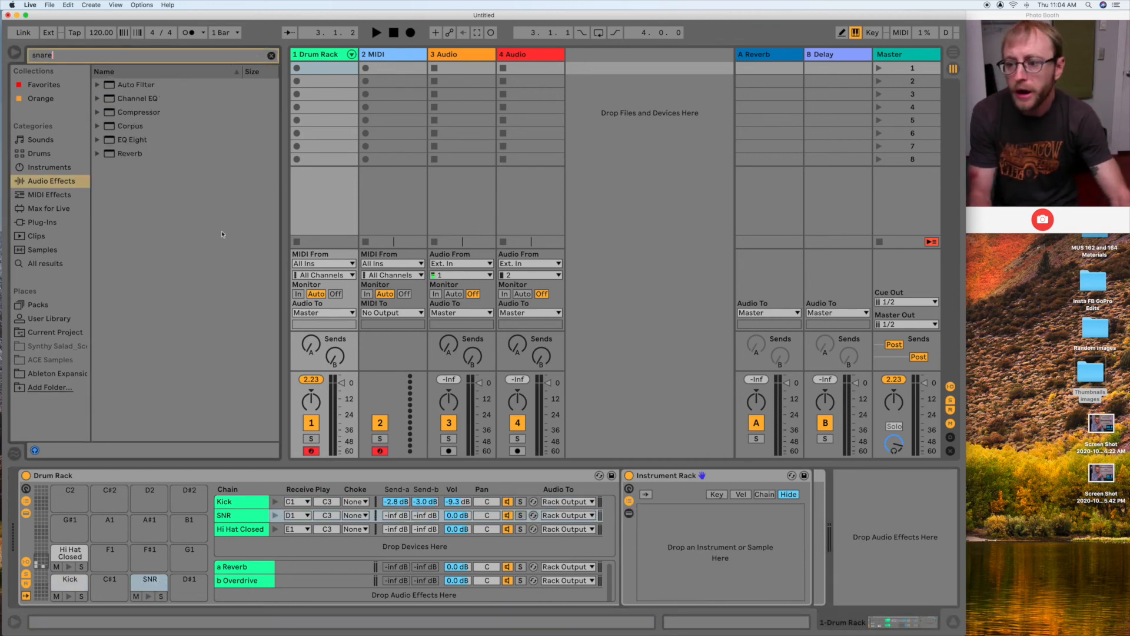
click(55, 250)
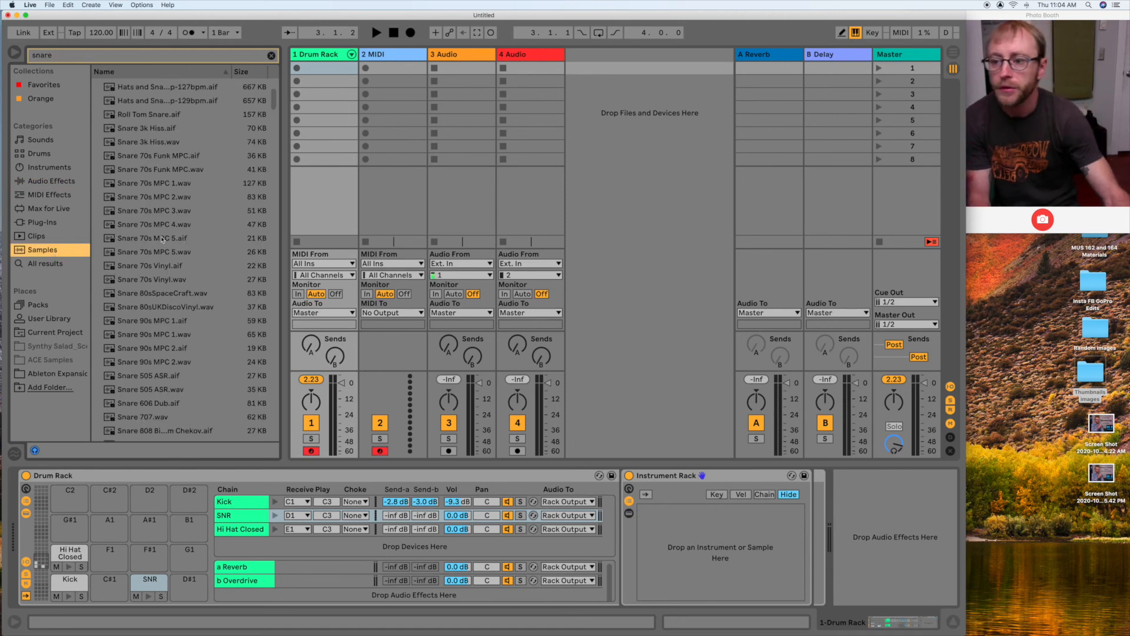
click(103, 58)
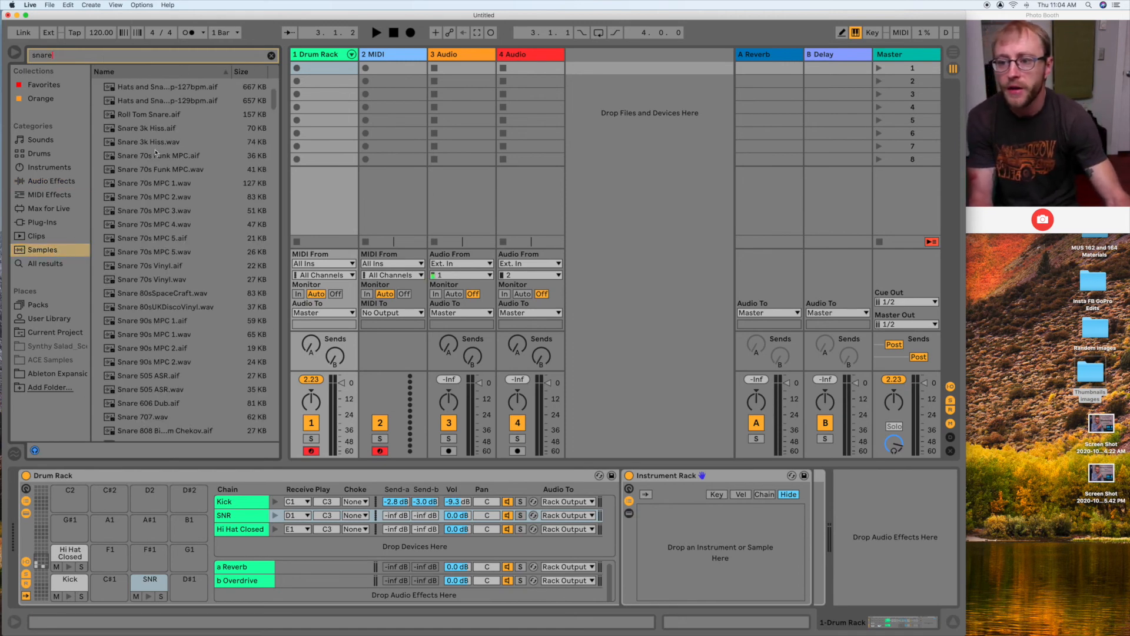
Step: Audition several 70s snare samples, including Snare 70s MPC 2.wav and MPC 4.wav, finishing on Snare 70s MPC 1.wav
click(161, 183)
click(164, 196)
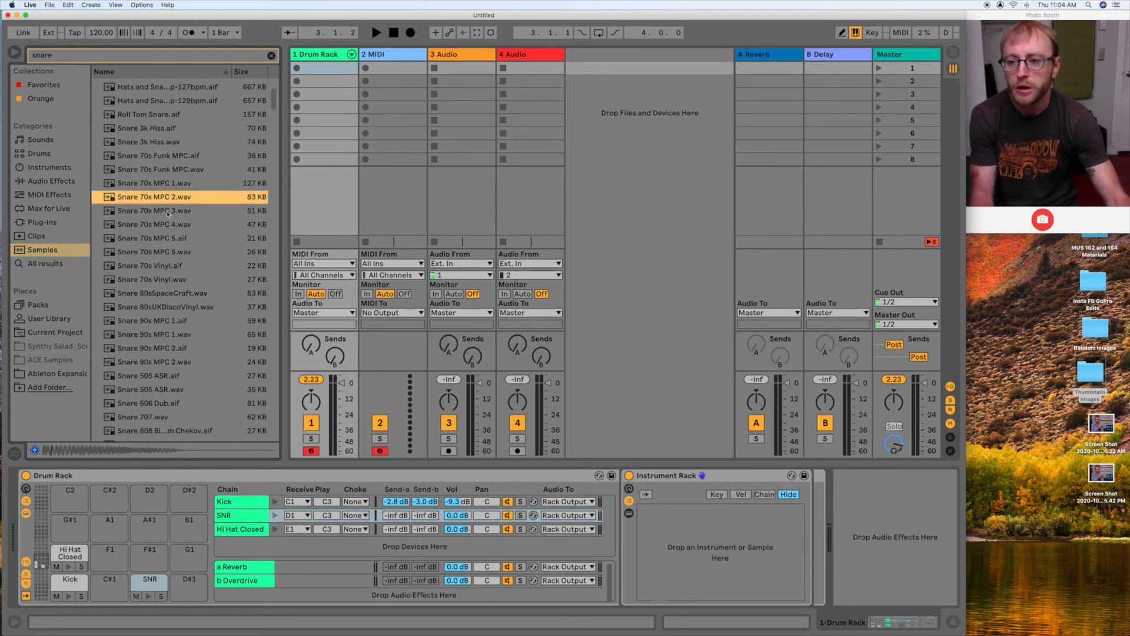
click(171, 224)
click(169, 265)
click(161, 196)
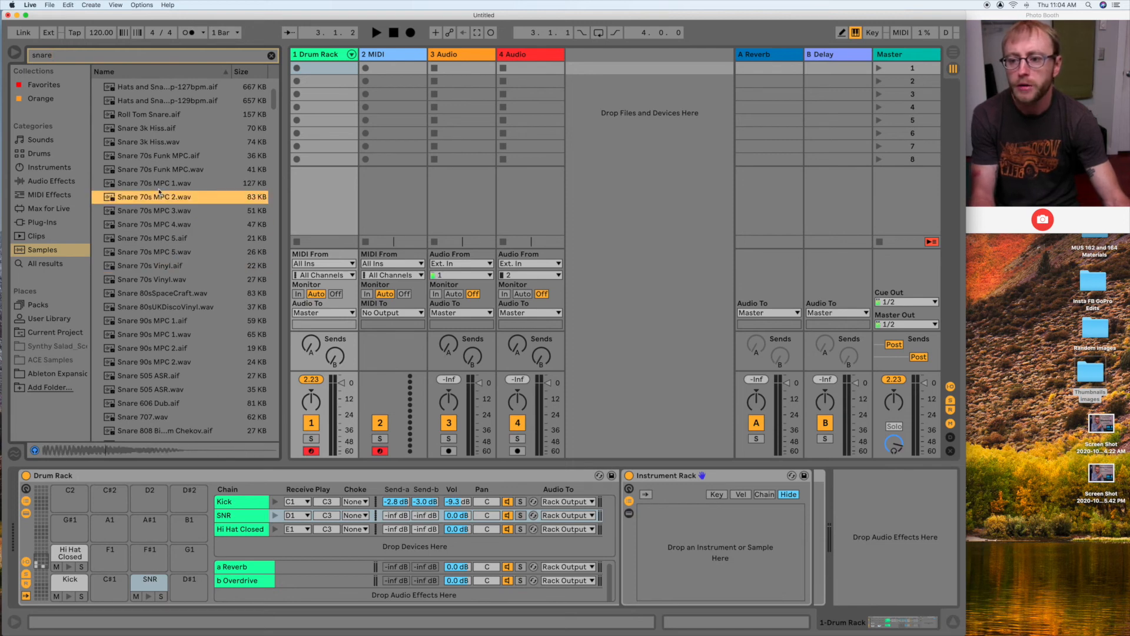
click(161, 185)
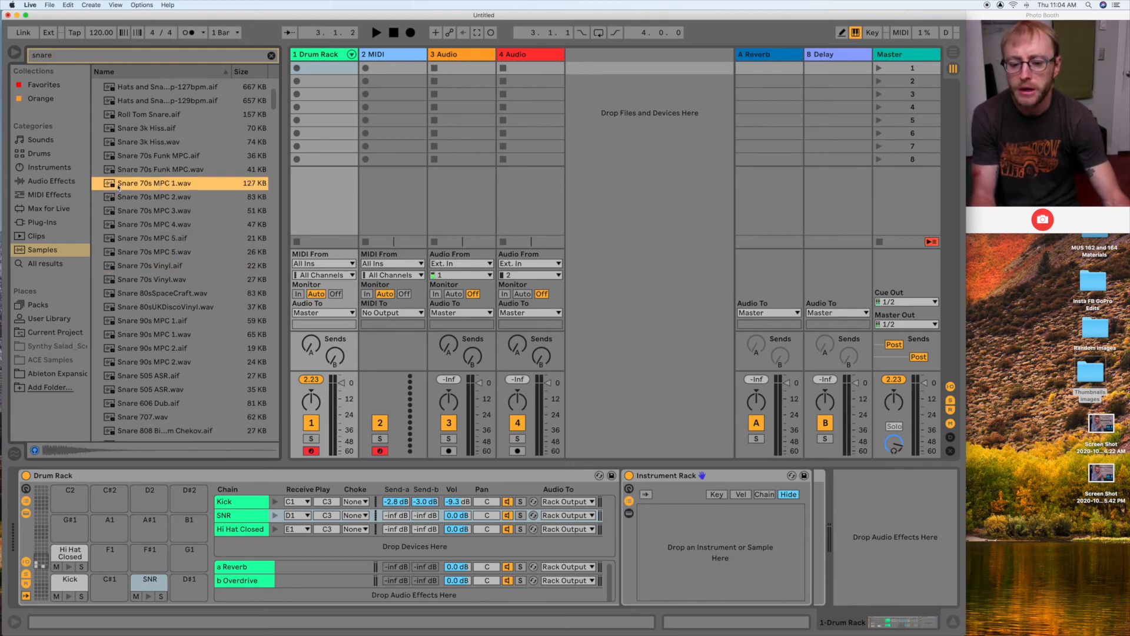
Step: Add Snare 70s MPC 1.wav to the SNR pad's empty Instrument Rack and set its chain volume to -4.3 dB
click(236, 515)
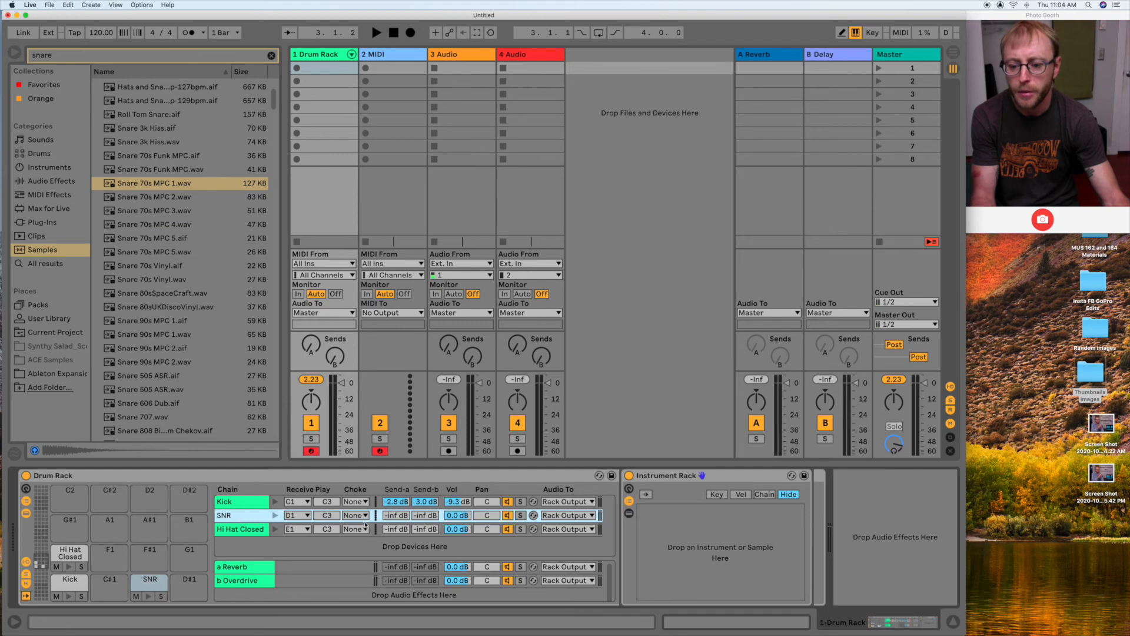
double_click(113, 183)
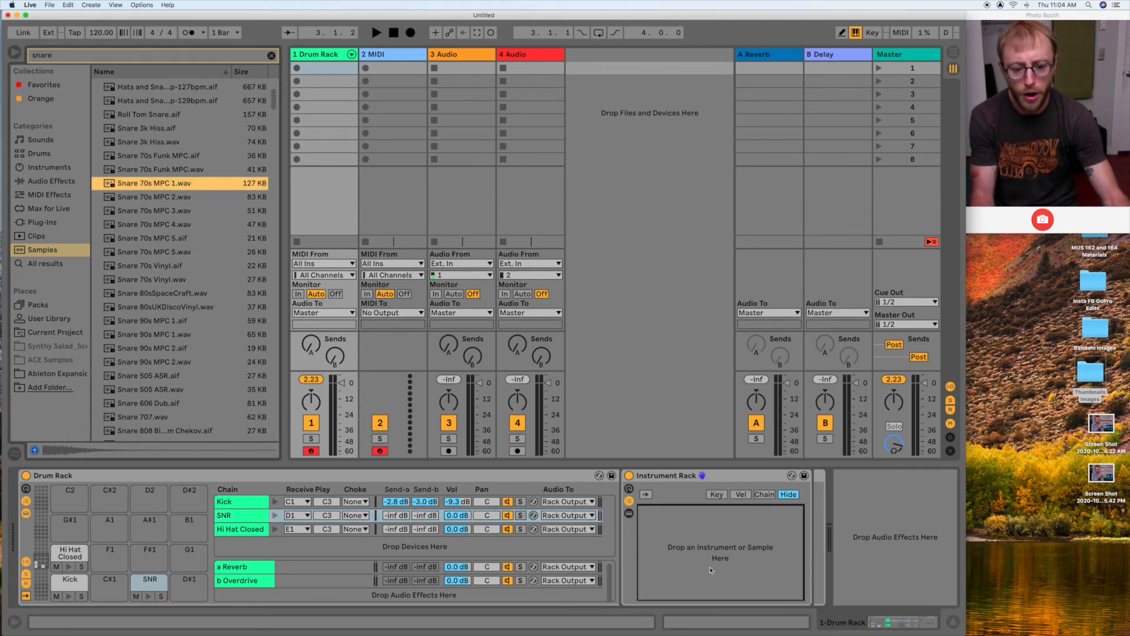
drag(713, 510, 712, 524)
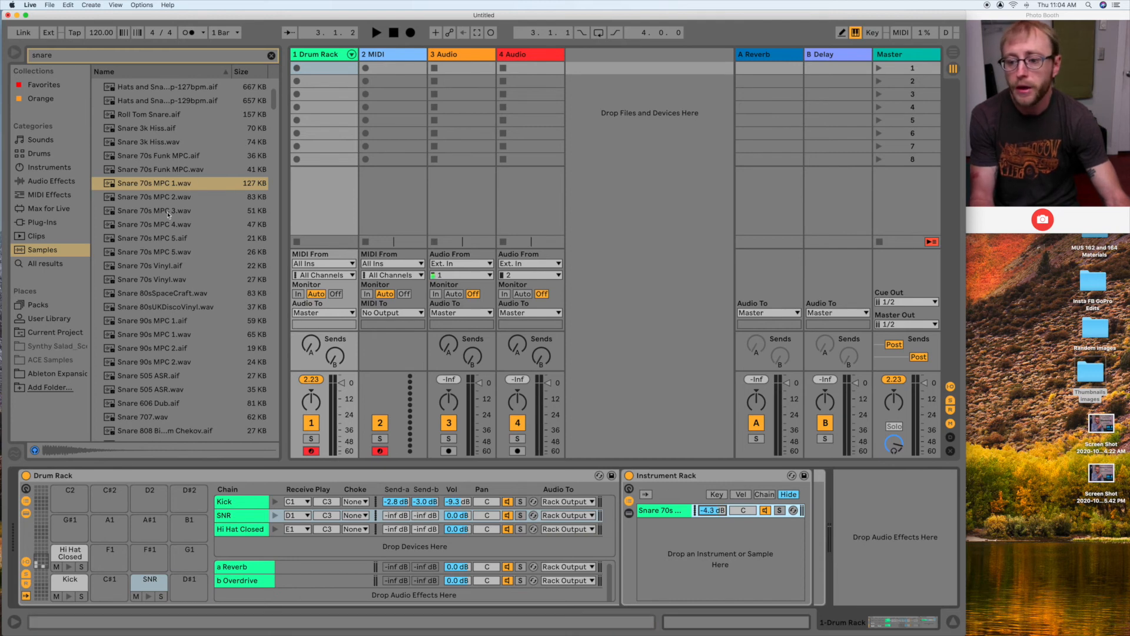
Step: Audition more snare samples and add Snare 505 ASR.aif as a second chain in the SNR Instrument Rack
click(176, 252)
click(180, 267)
click(180, 280)
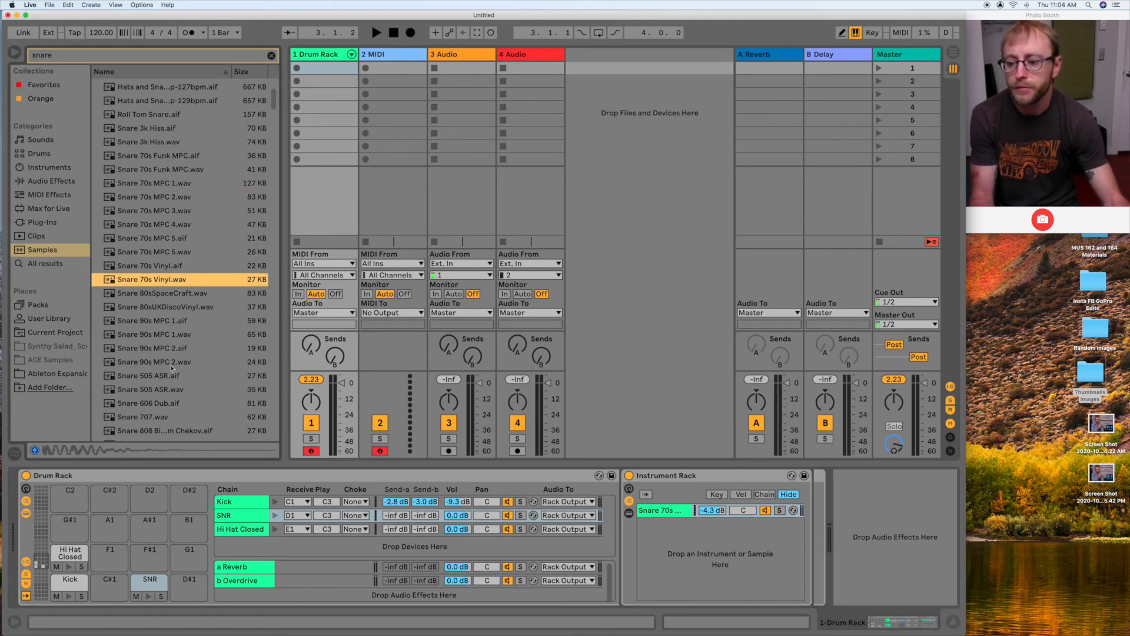
scroll(180, 306, down, 4)
click(178, 366)
click(179, 338)
click(182, 297)
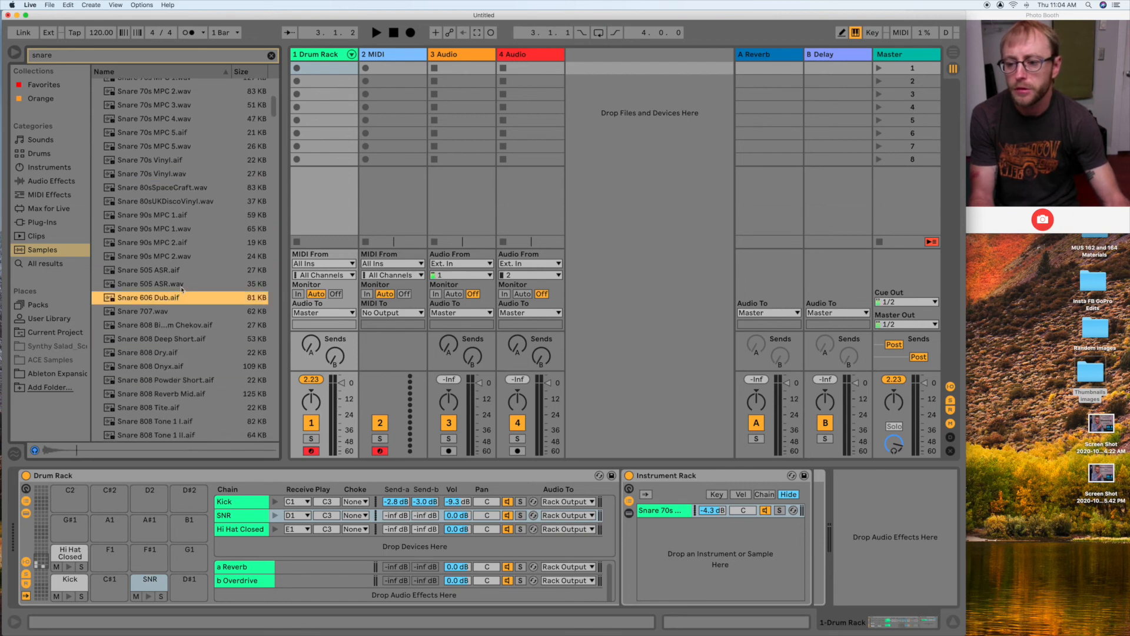
click(170, 271)
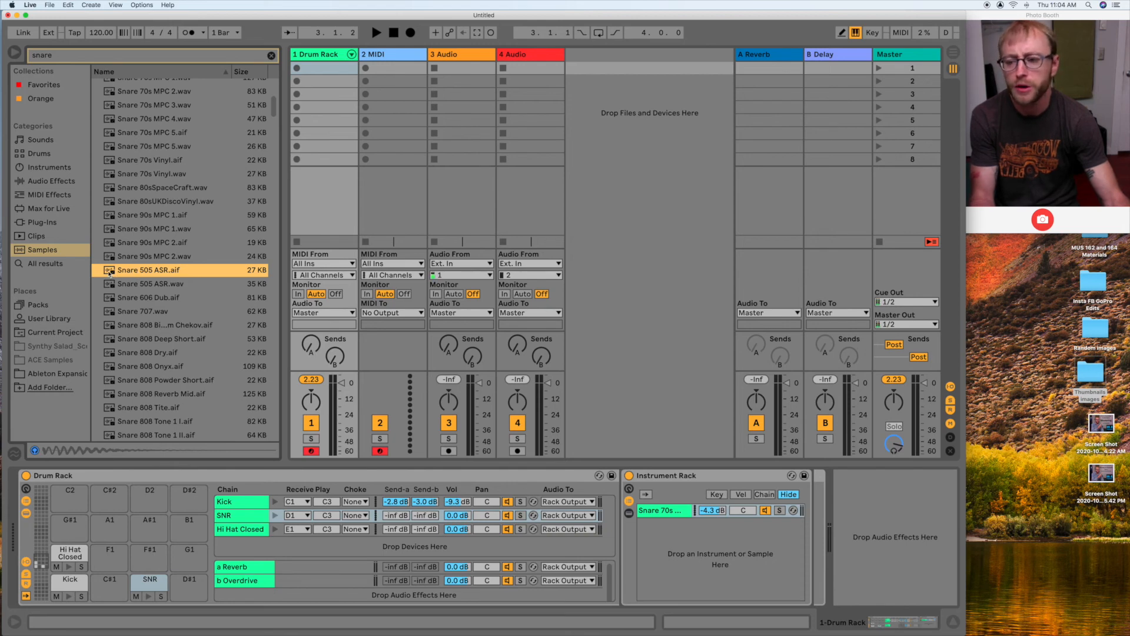
drag(109, 272, 645, 580)
Step: Replace the sample library search term with "click"
scroll(148, 94, up, 5)
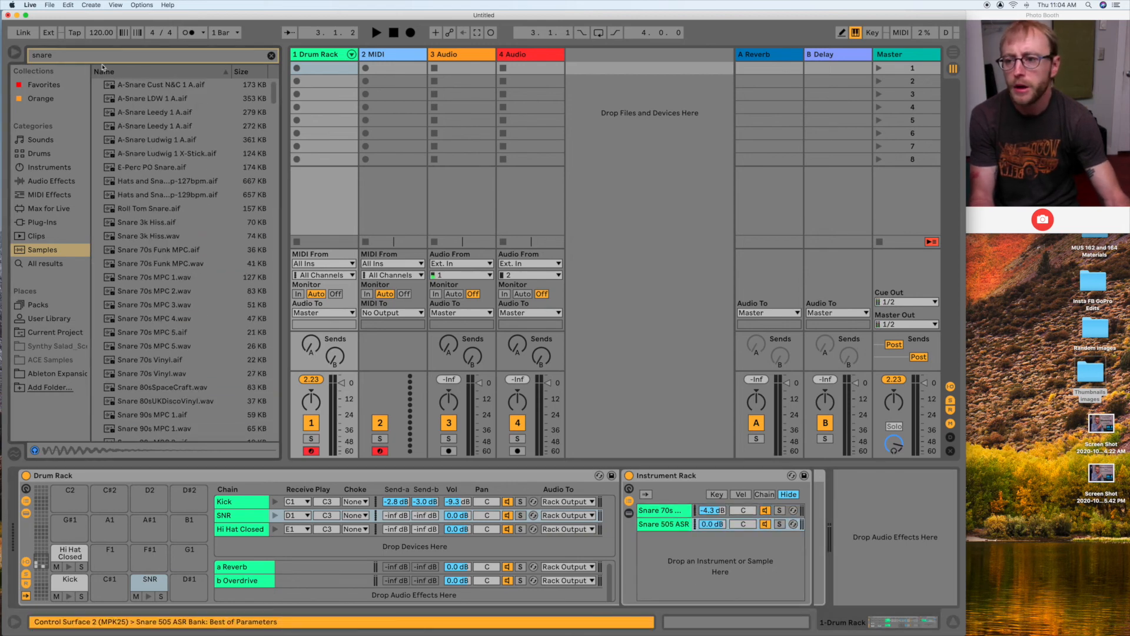
key(BackSpace)
key(BackSpace)
key(BackSpace)
key(BackSpace)
key(BackSpace)
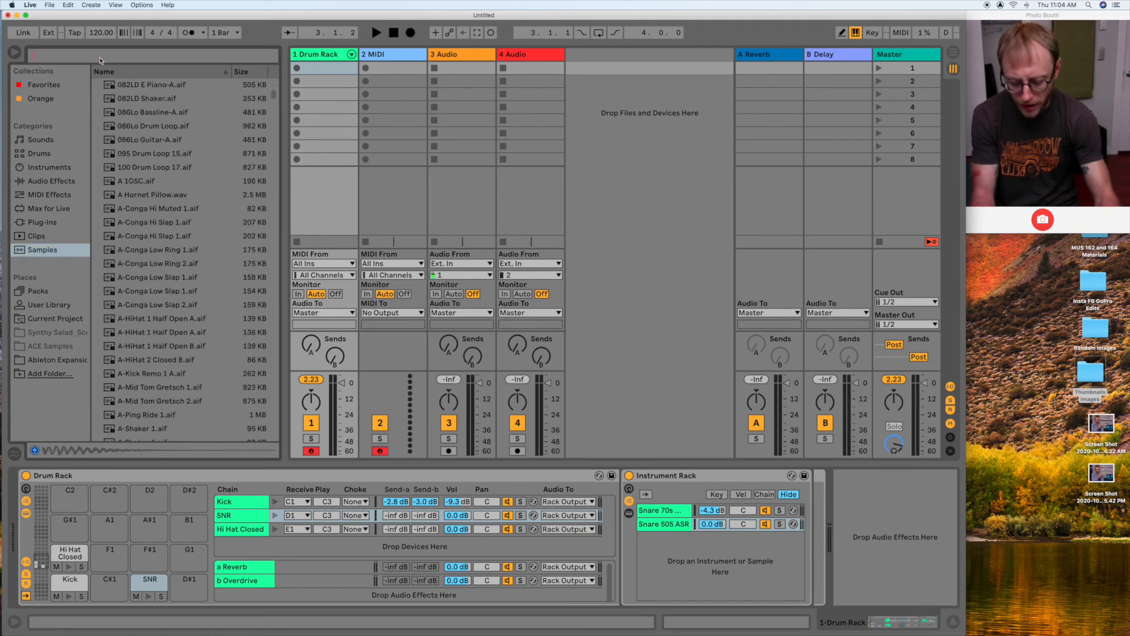
text(click)
Step: Audition the click samples, from Dirty Click Dub.aif through Kick Ring Click Fenk.wav and back to Click Burned.aif
click(154, 102)
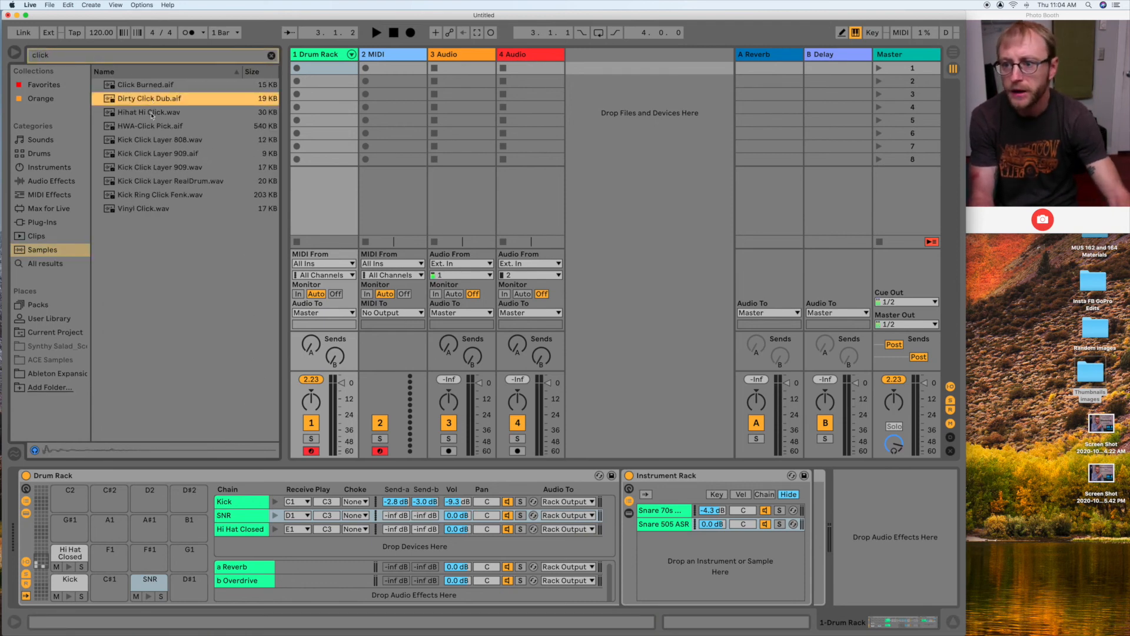
click(156, 115)
click(158, 129)
key(Down)
key(Down)
key(Down)
key(Down)
key(Down)
key(Down)
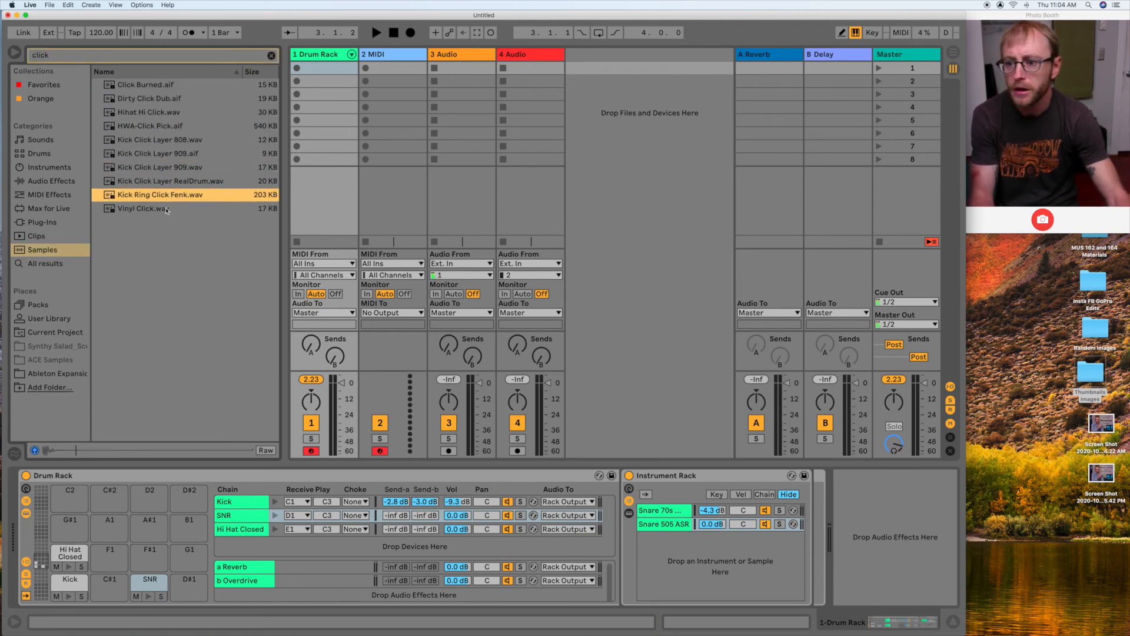
click(164, 103)
key(Up)
Step: Search the sample library for "stick" and audition the first results, from Clap Stick.aif through the cowbells to the crash hits
key(super+f)
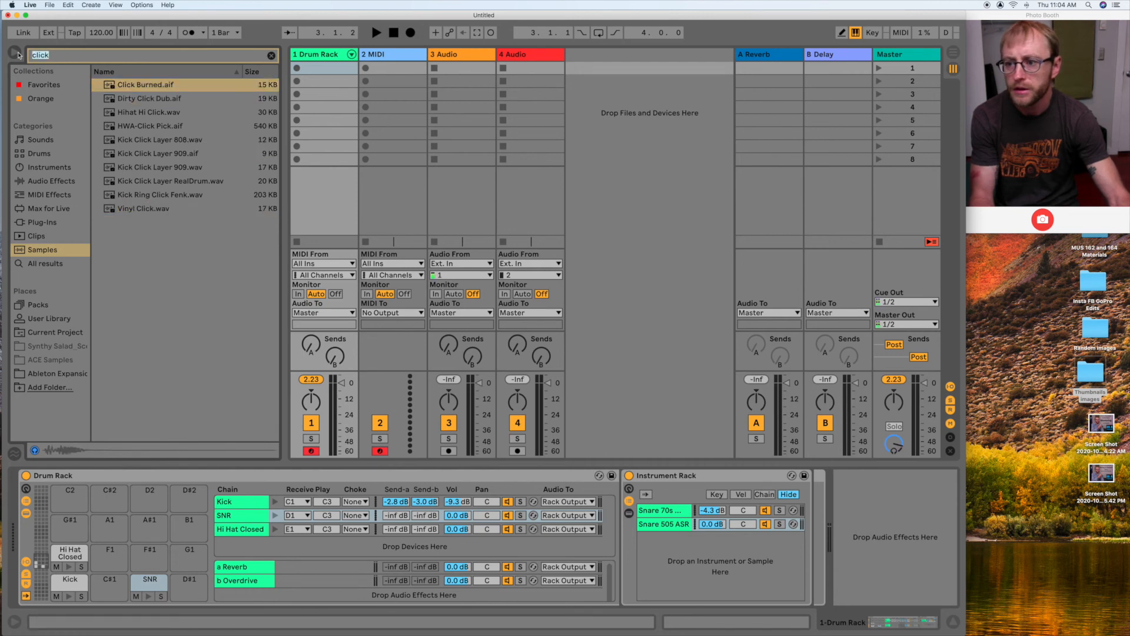
text(stick)
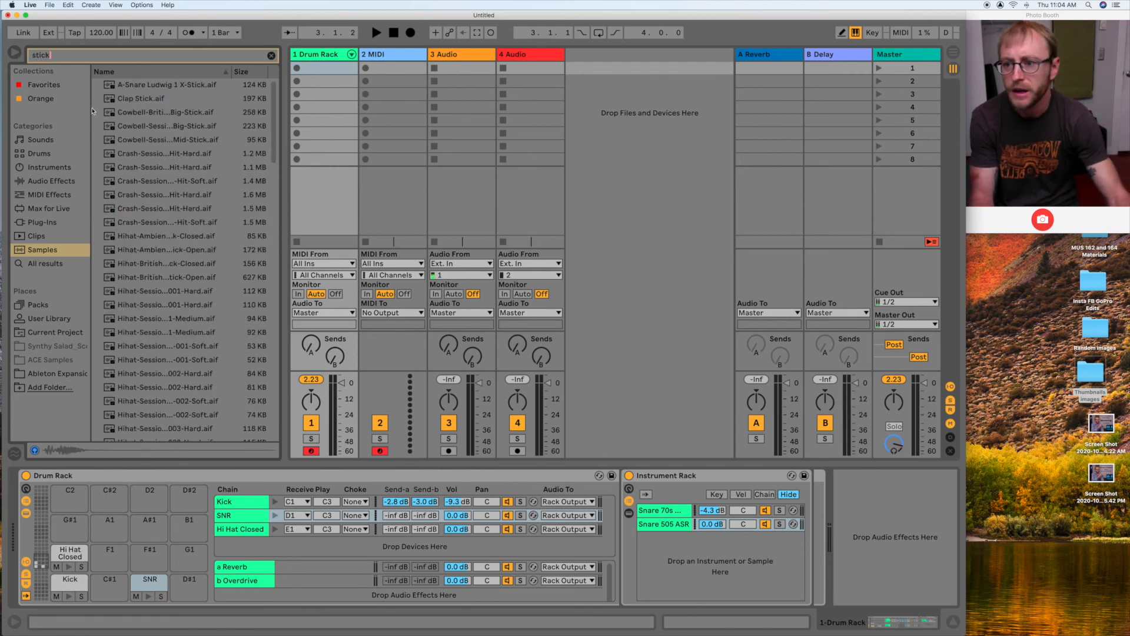
click(143, 100)
key(Down)
key(Down)
key(Down)
key(Down)
key(Down)
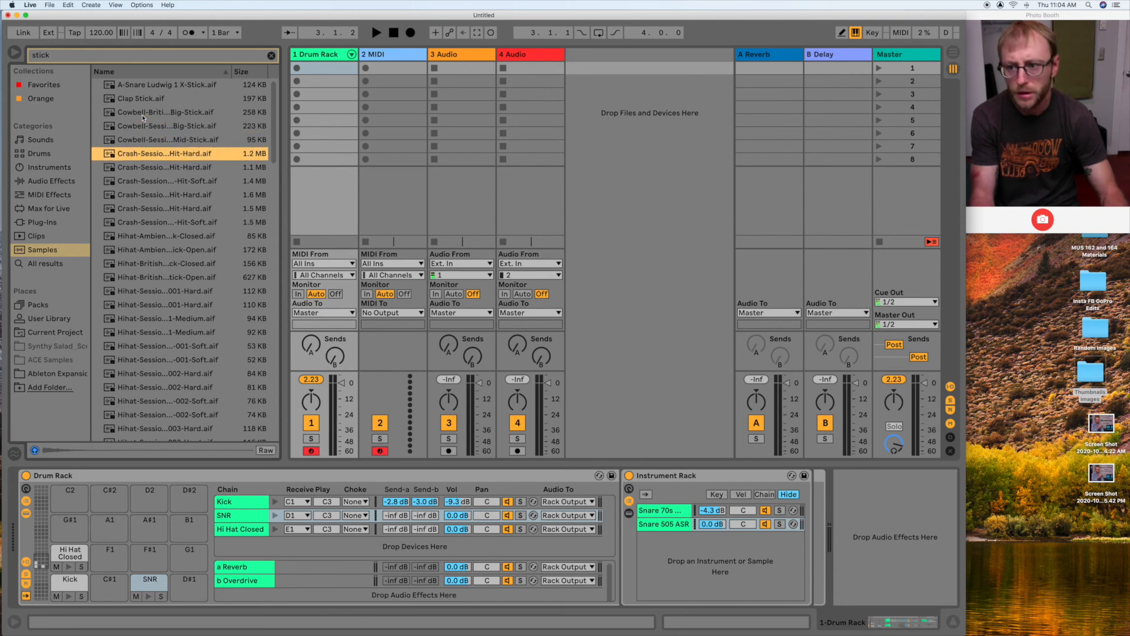
Step: Audition stick hits further down the results and add the Snare-BrightRoom-Stick-Side-Hard sample as a third chain in the SNR Instrument Rack
click(170, 357)
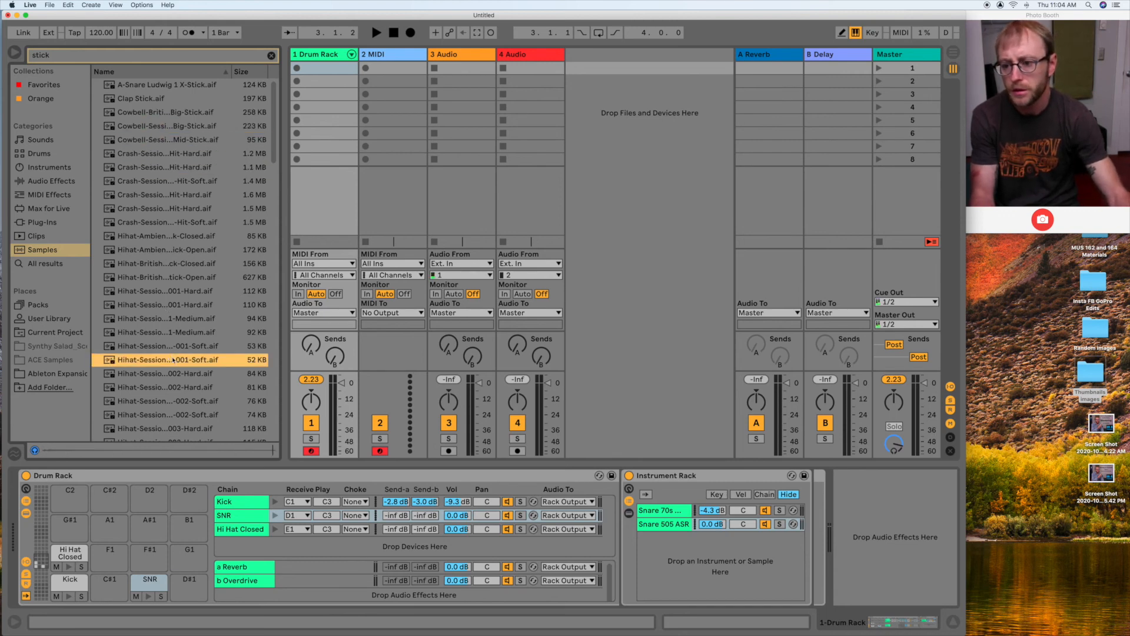
scroll(169, 357, down, 10)
click(169, 358)
scroll(170, 358, down, 1)
click(172, 358)
scroll(173, 361, down, 6)
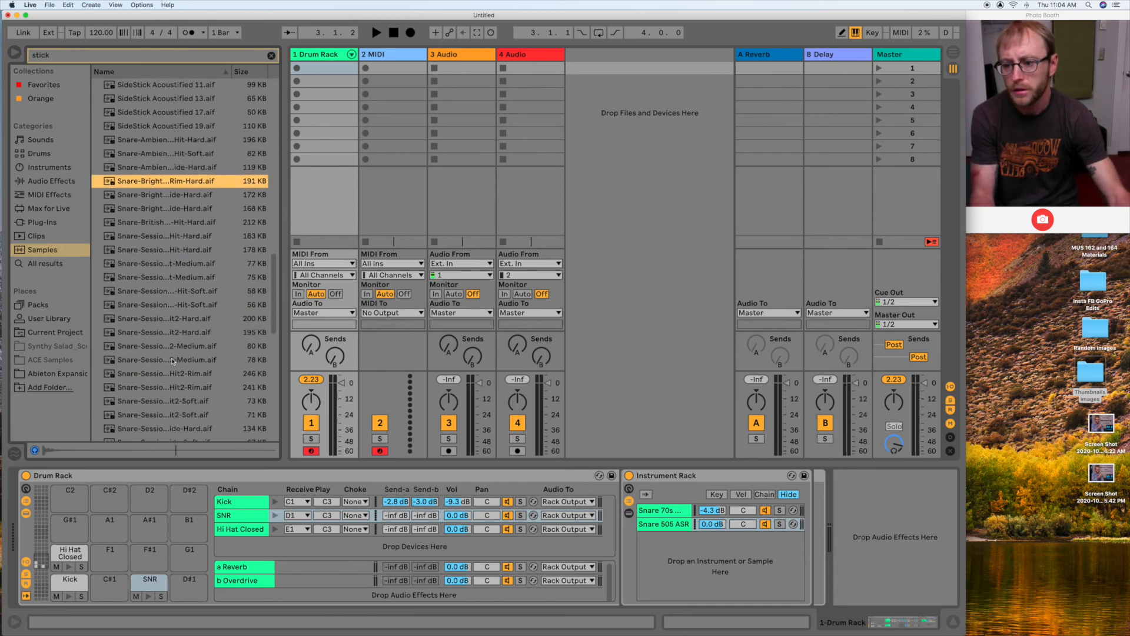
click(189, 156)
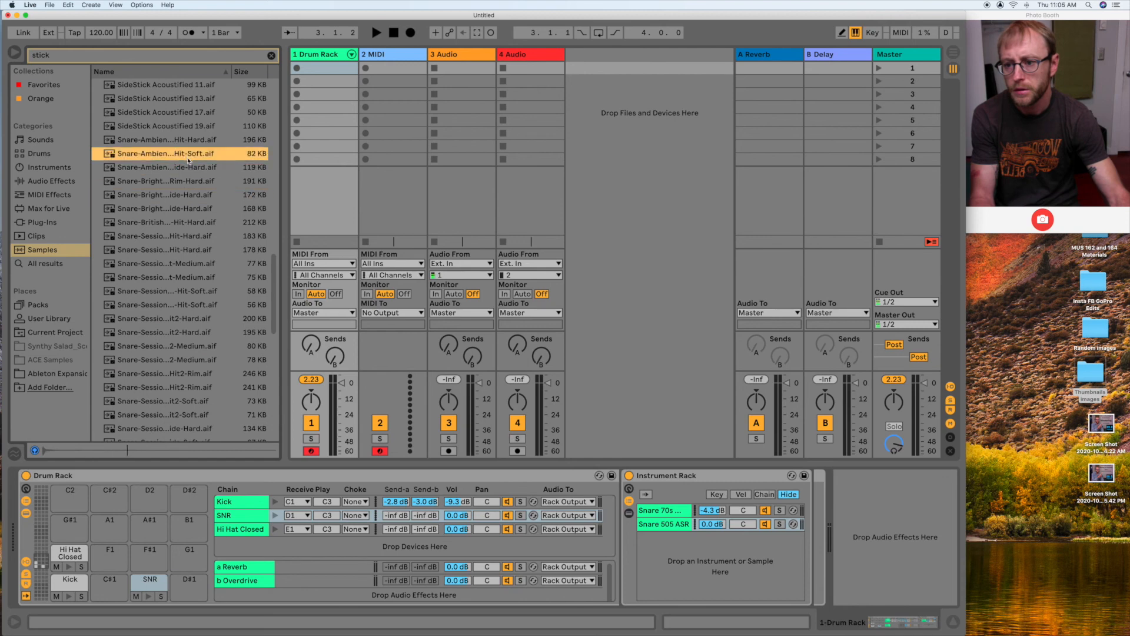
click(196, 211)
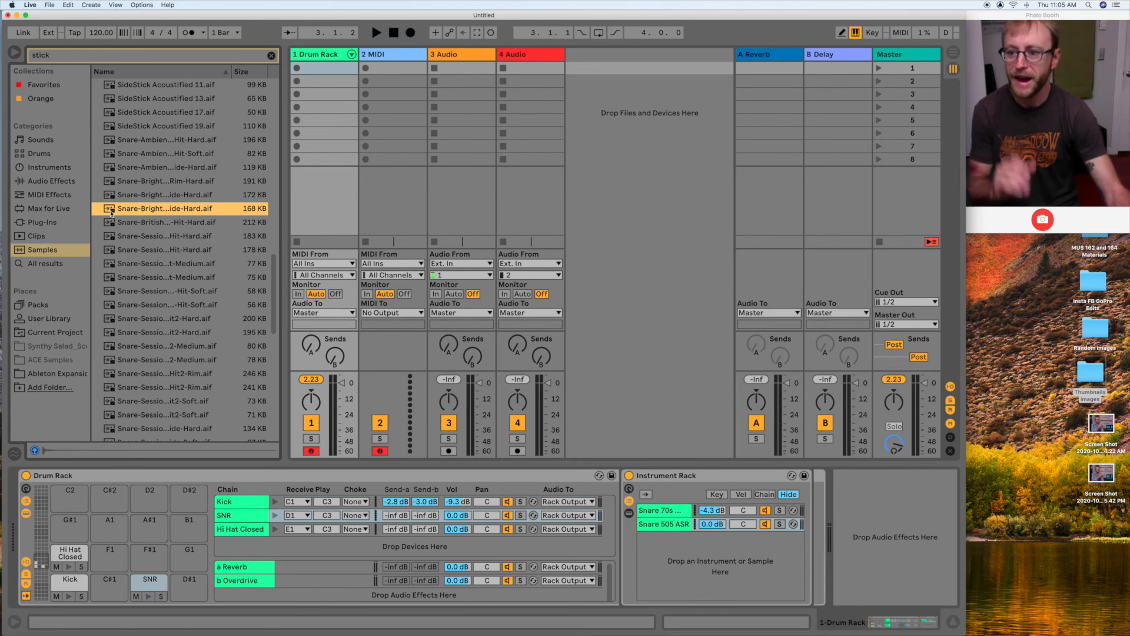
drag(112, 212, 662, 553)
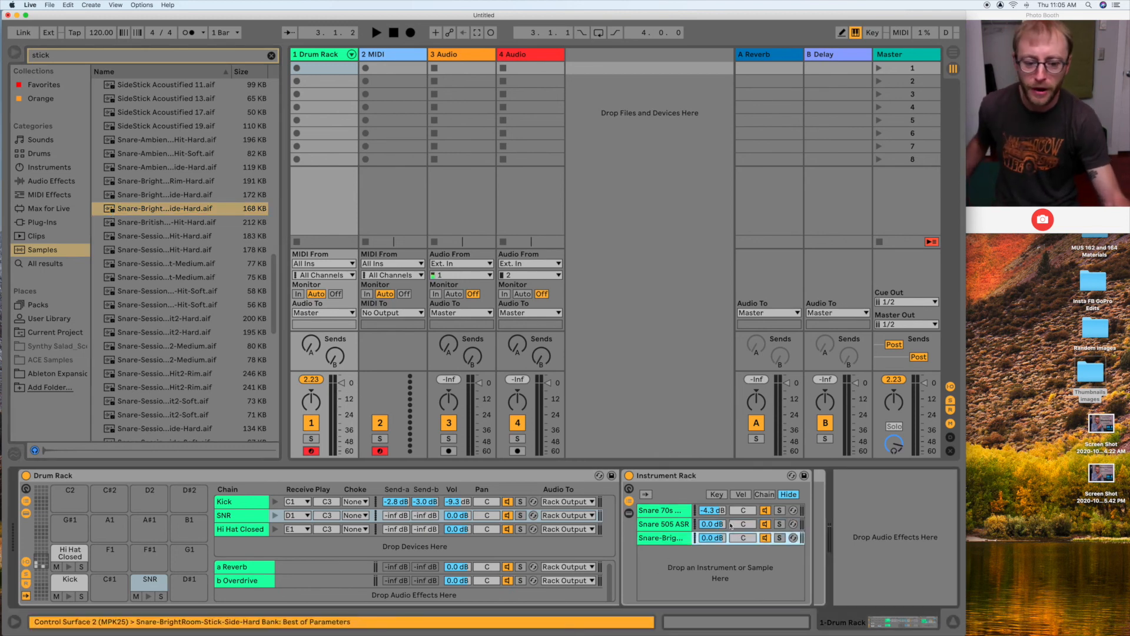
Step: Solo each snare layer in turn and balance the volumes: Snare 70s at -14.3 dB, Snare 505 ASR at -6.0 dB, Snare-BrightRoom at -4.3 dB
drag(712, 524, 711, 541)
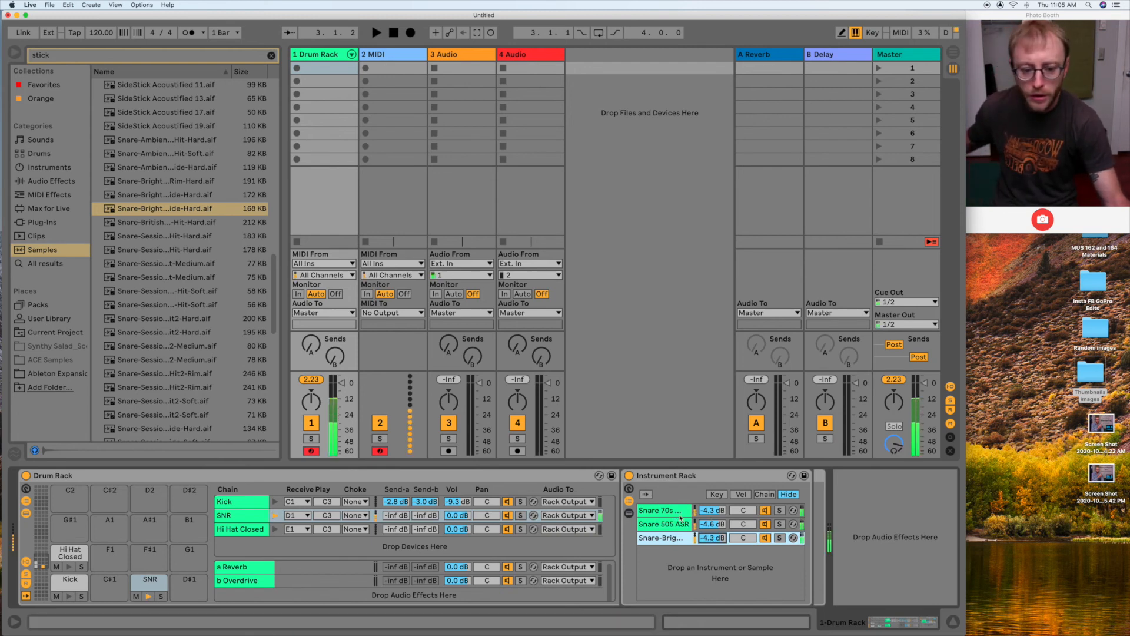
click(780, 510)
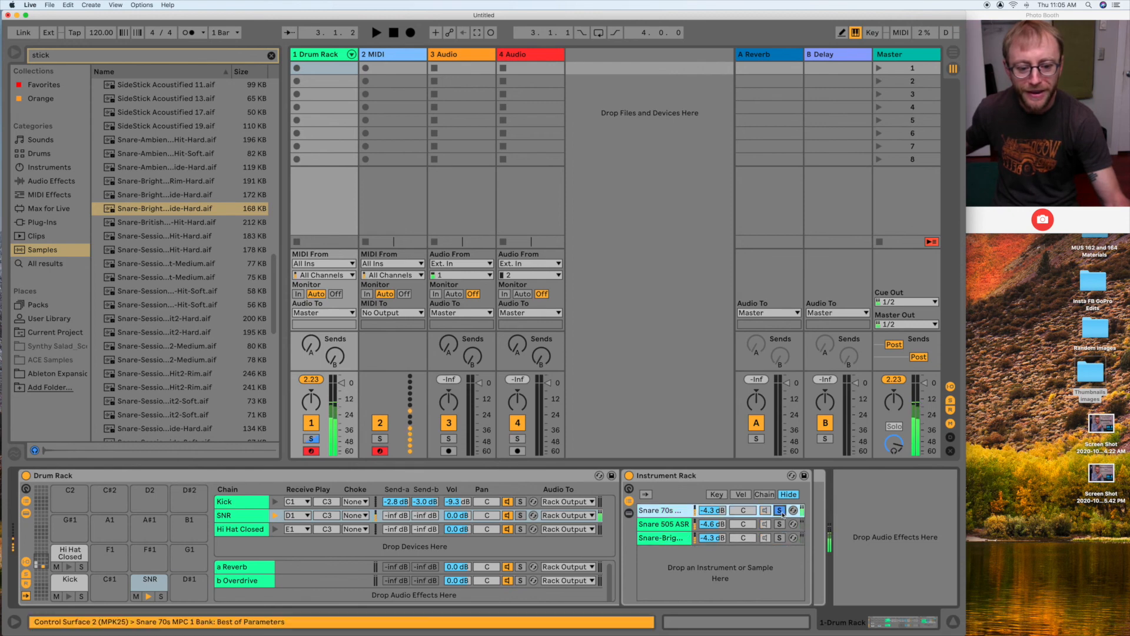
click(780, 524)
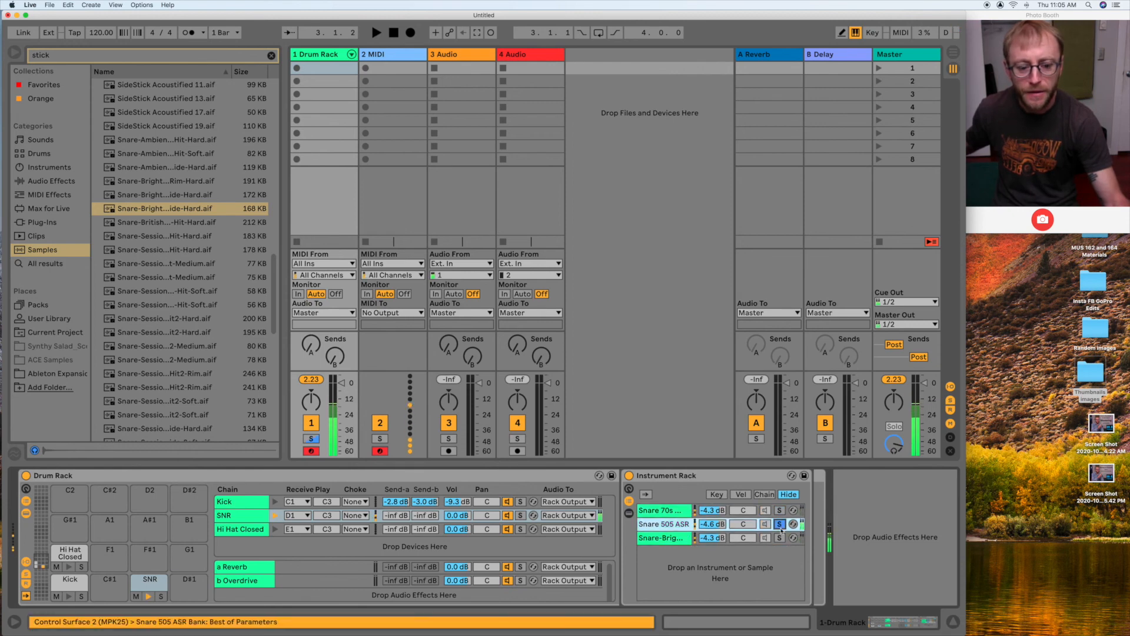
click(780, 538)
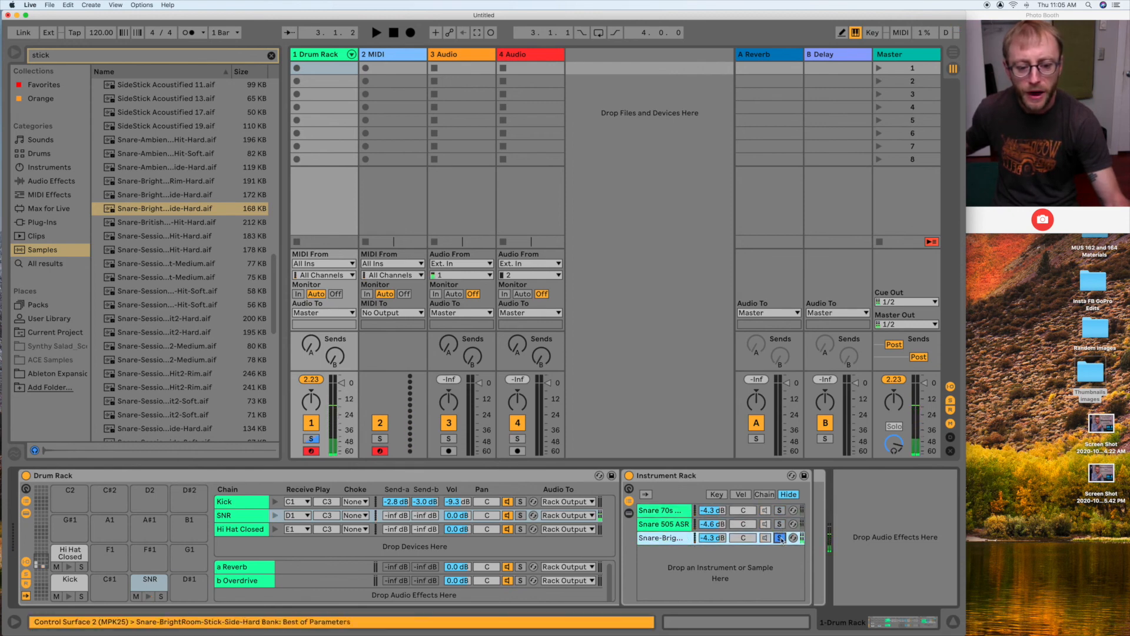
click(781, 539)
mouse_move(712, 524)
mouse_down()
mouse_move(712, 545)
mouse_move(710, 498)
mouse_move(711, 532)
mouse_up()
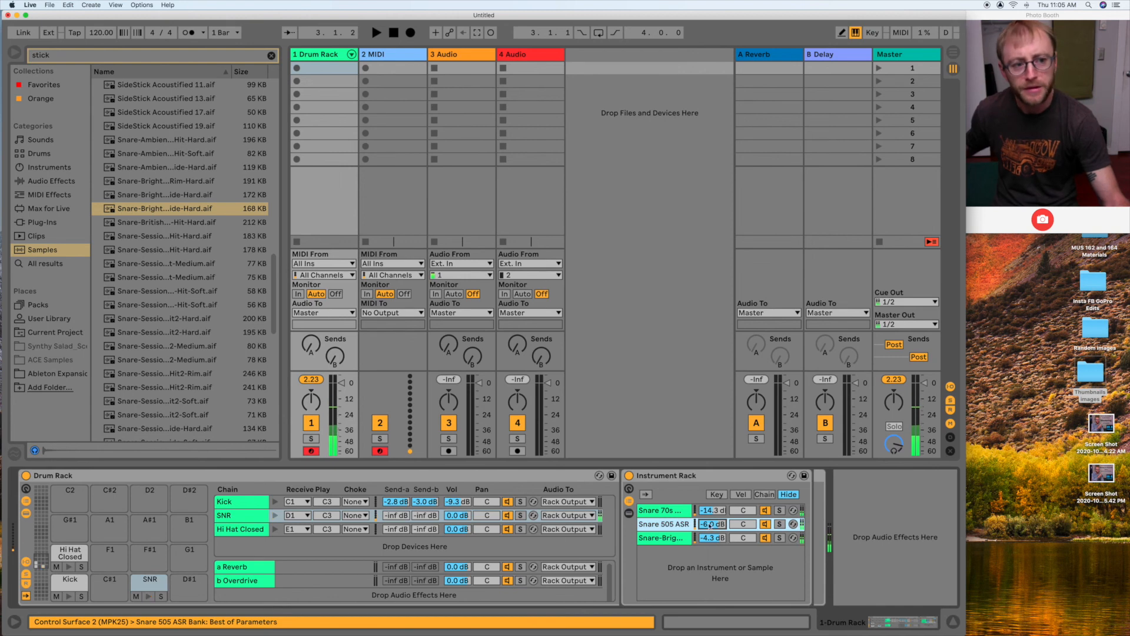
Step: Set the SNR chain's Reverb send to -10.0 dB and its Overdrive send to -13.4 dB
click(230, 516)
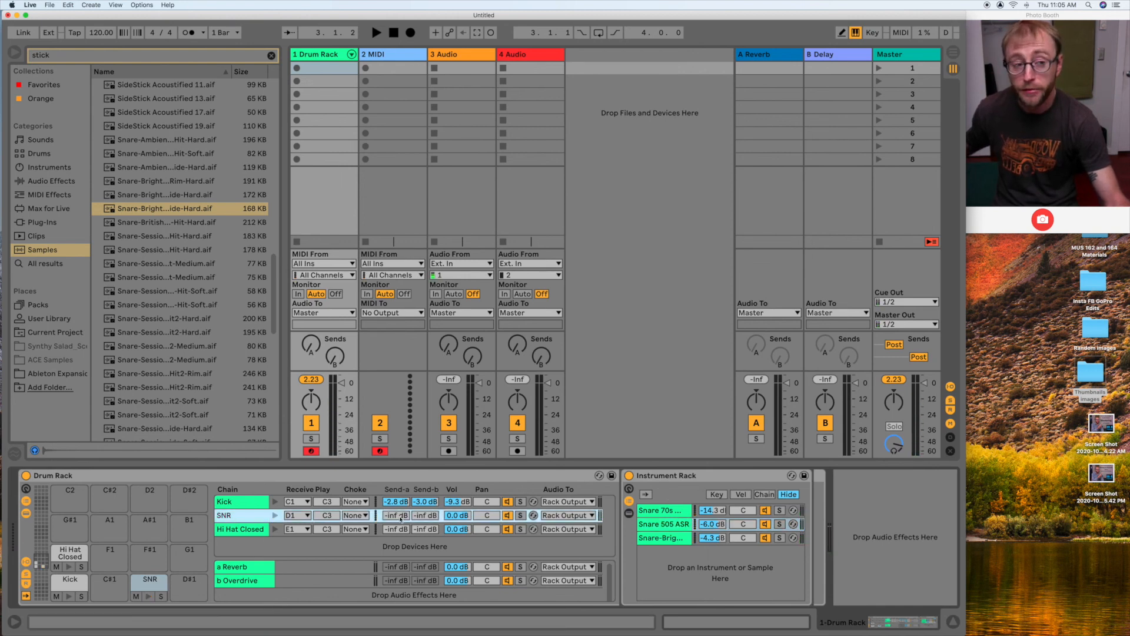
drag(400, 517, 401, 498)
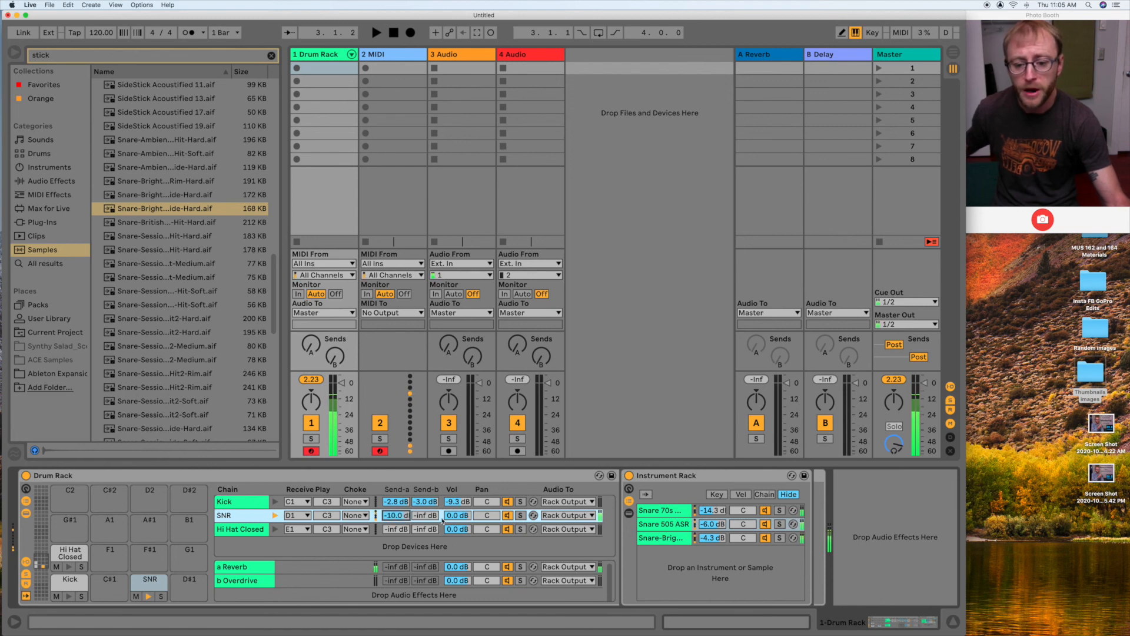
drag(425, 516, 425, 501)
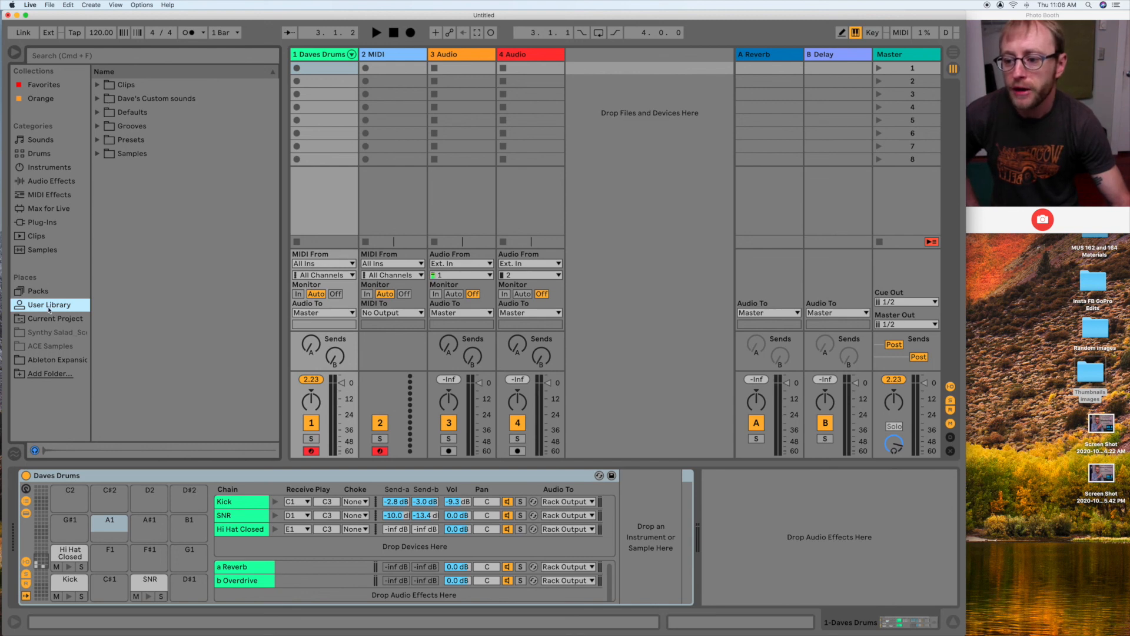
Step: Save the Drum Rack under its current name in the Drums subfolder of the custom sounds folder in the User Library
click(97, 99)
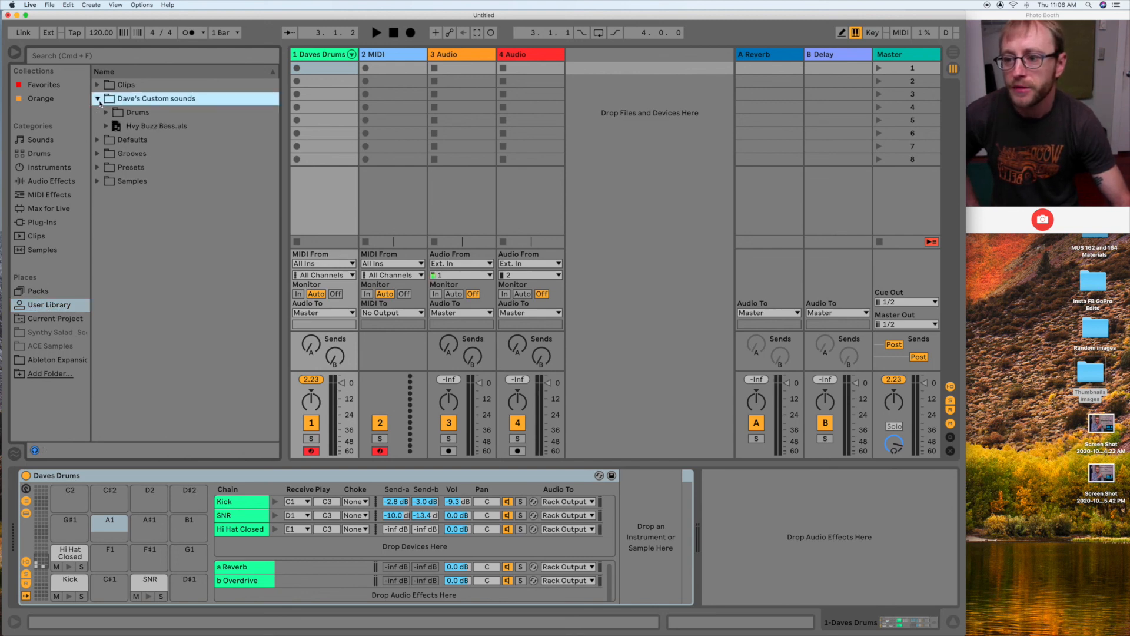
click(106, 113)
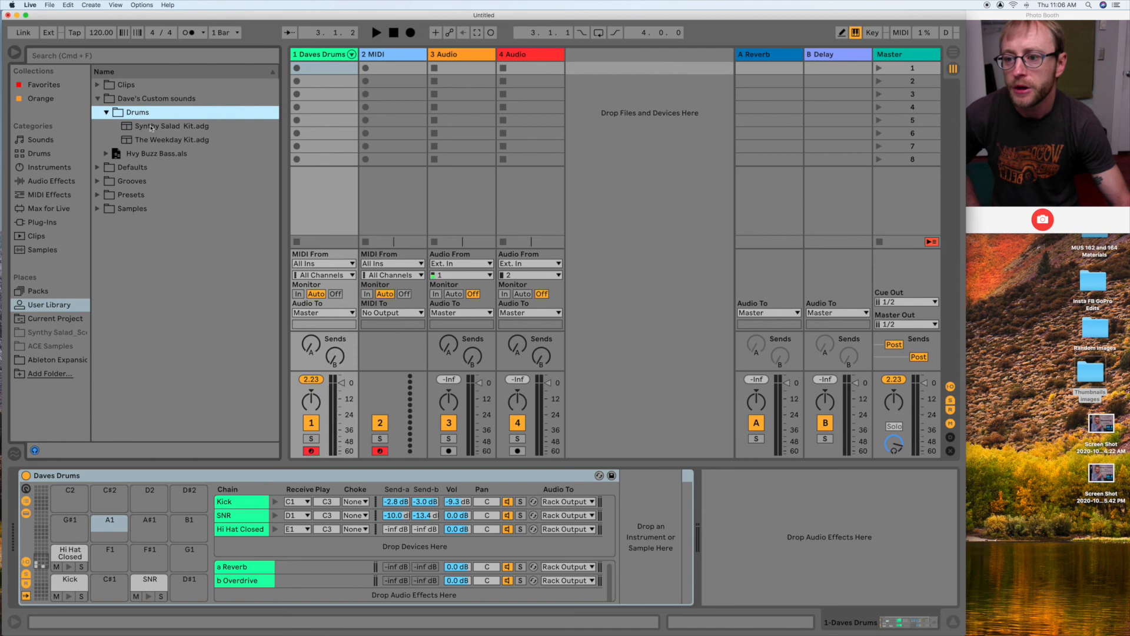
click(59, 476)
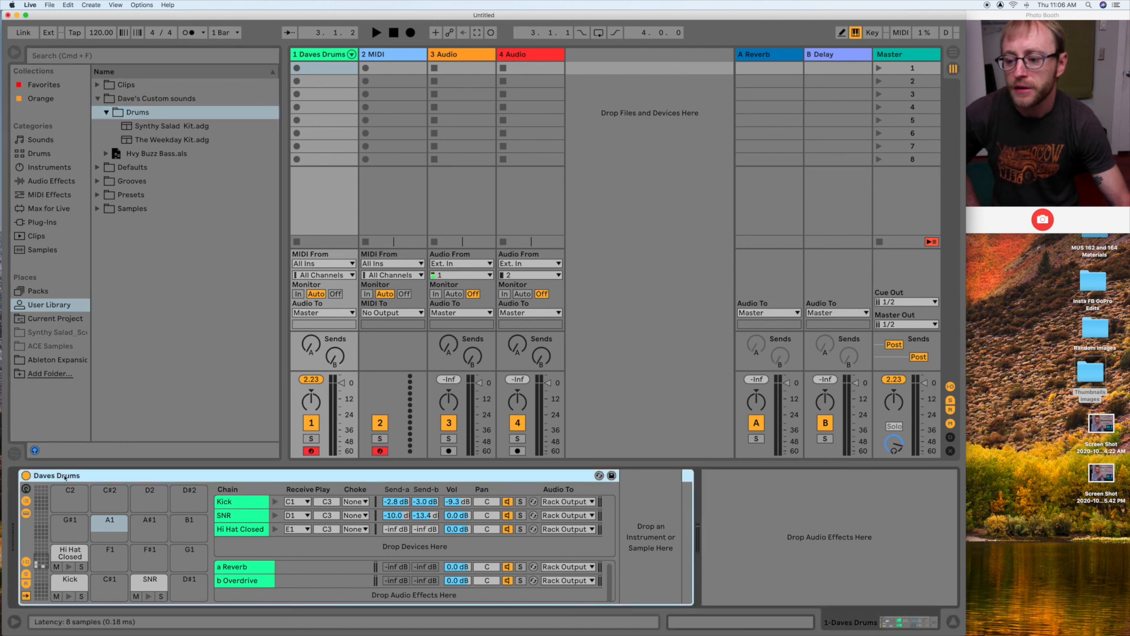
drag(64, 478, 130, 114)
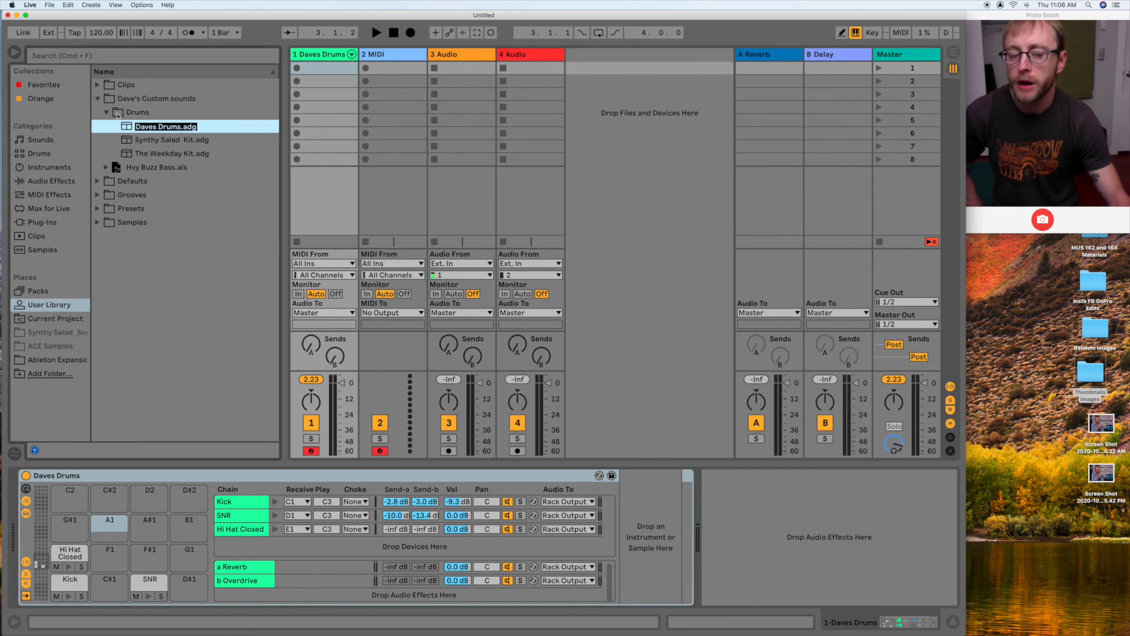
key(Return)
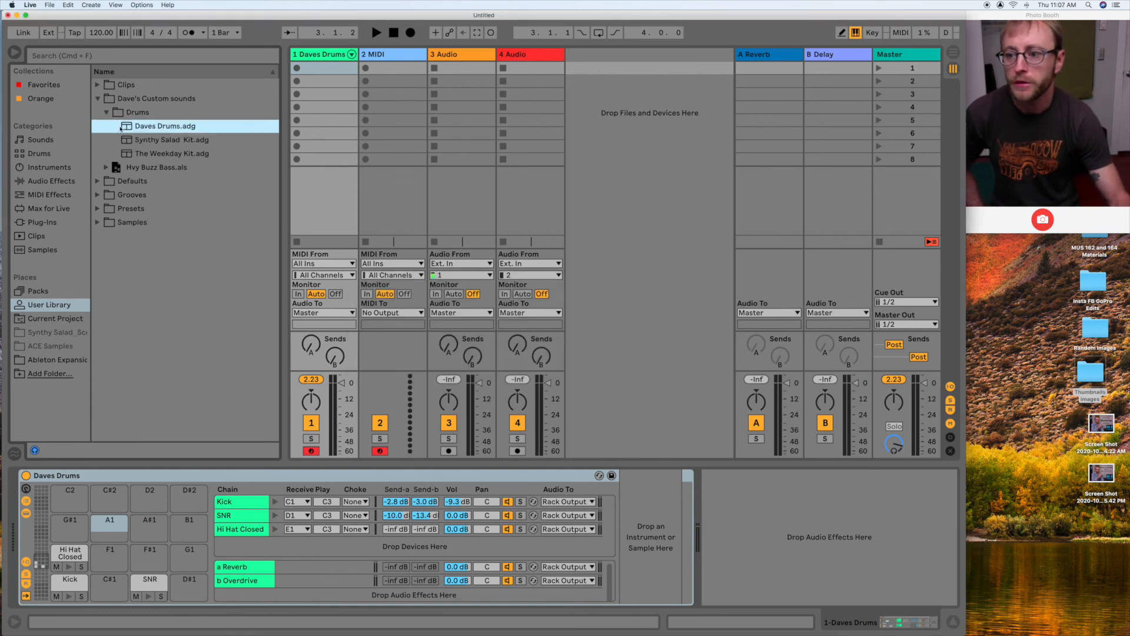